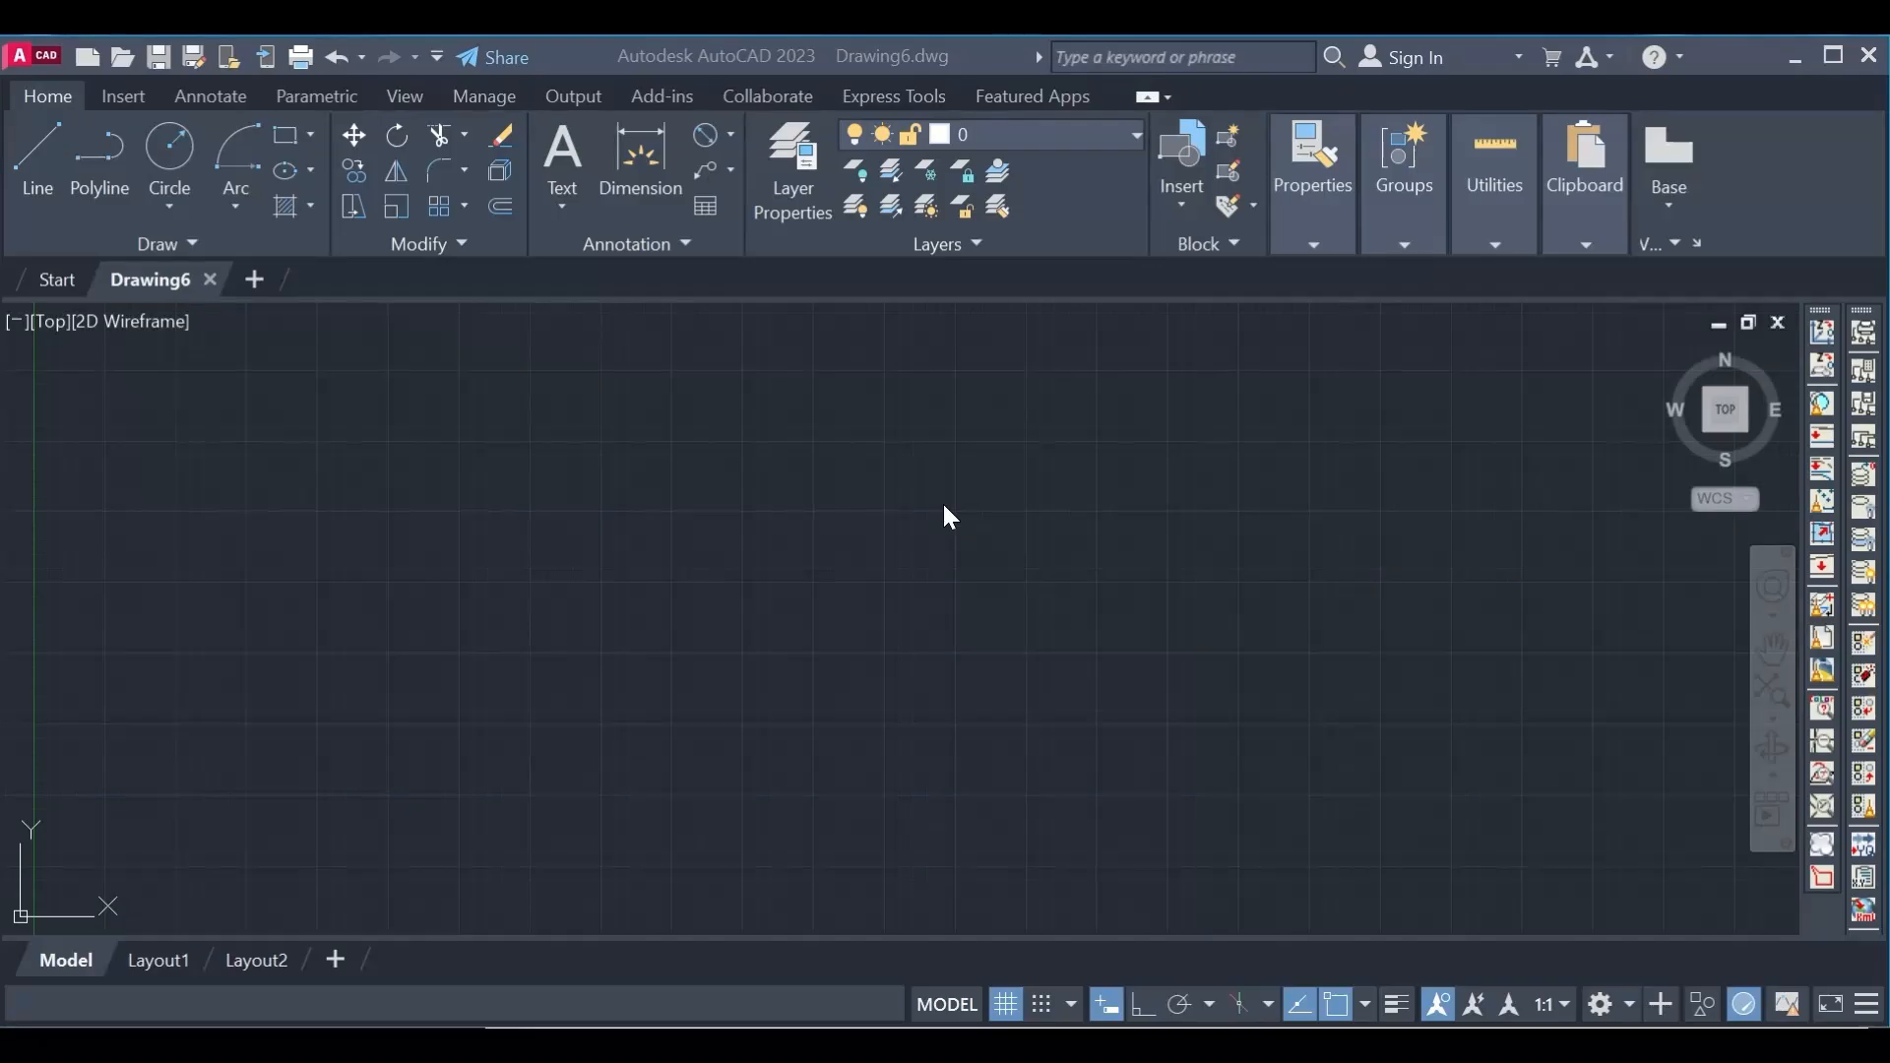
Configure the drawing units to decimal length with precision 0 and an insertion scale in millimeters
click(944, 506)
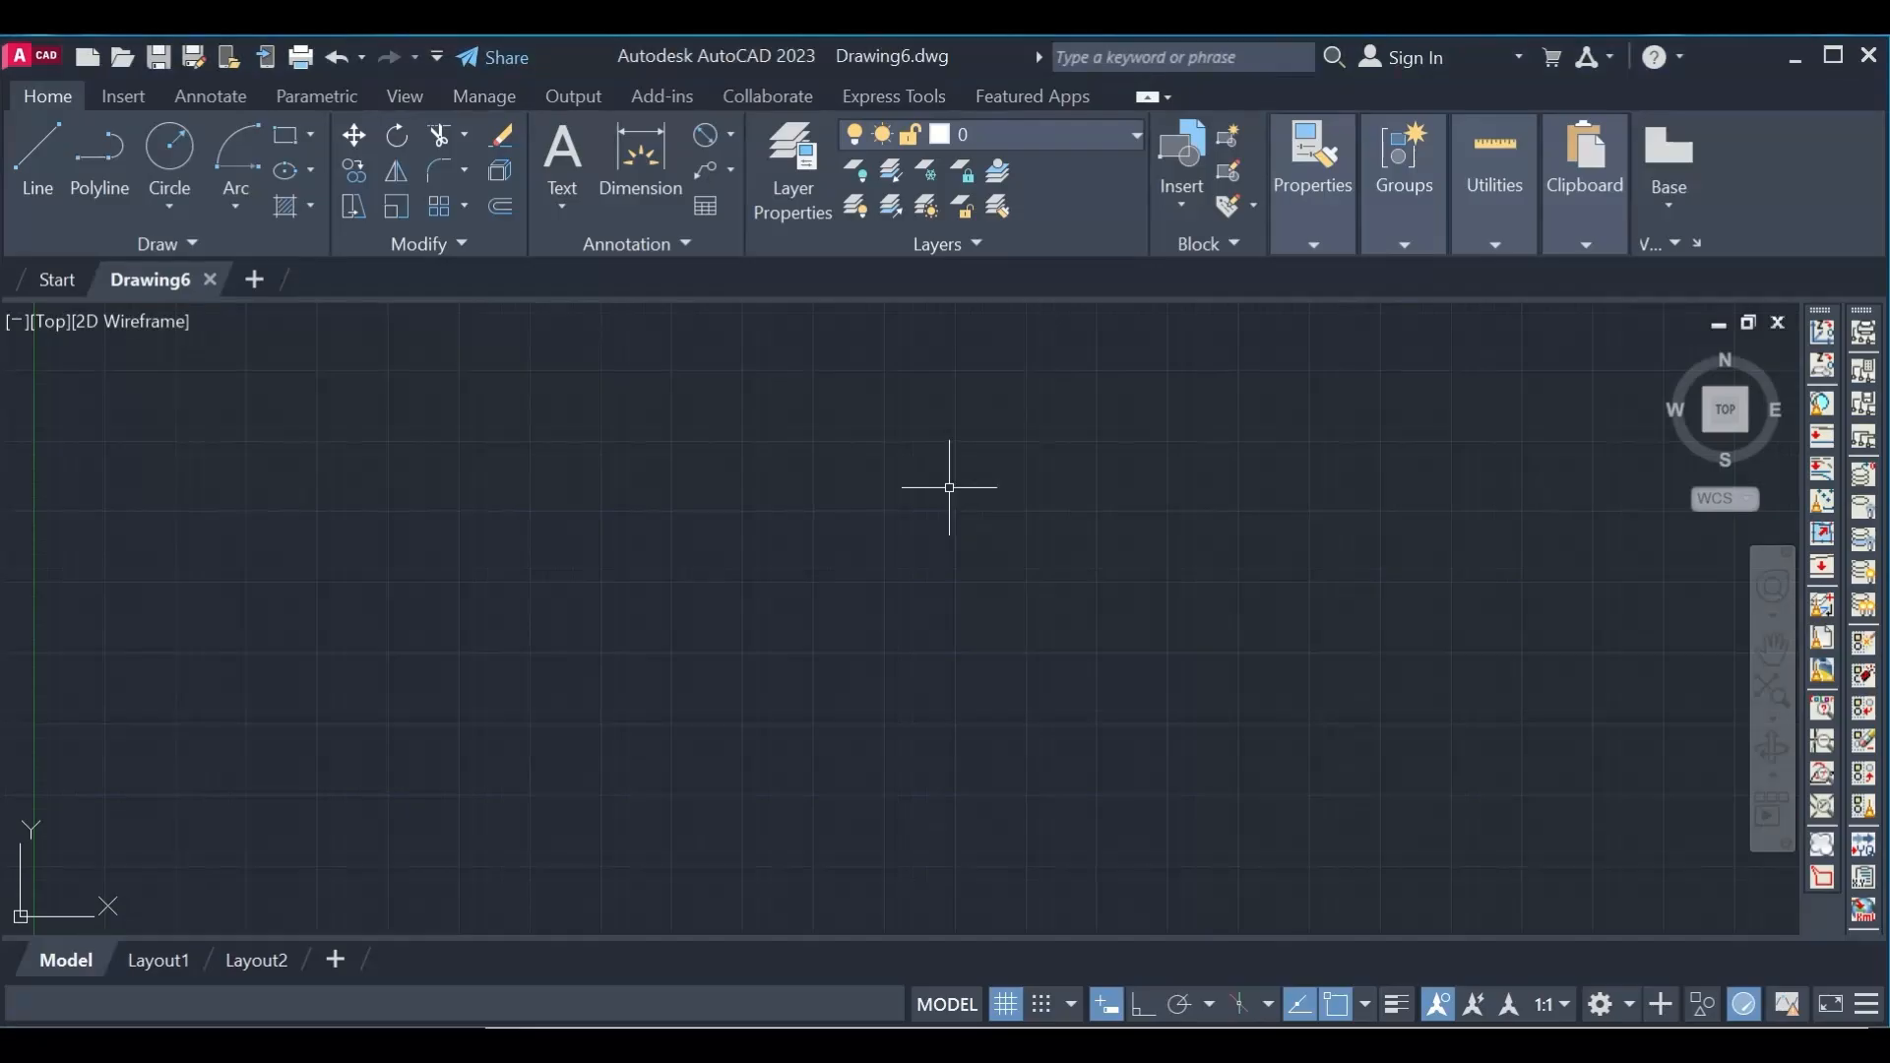
text(un)
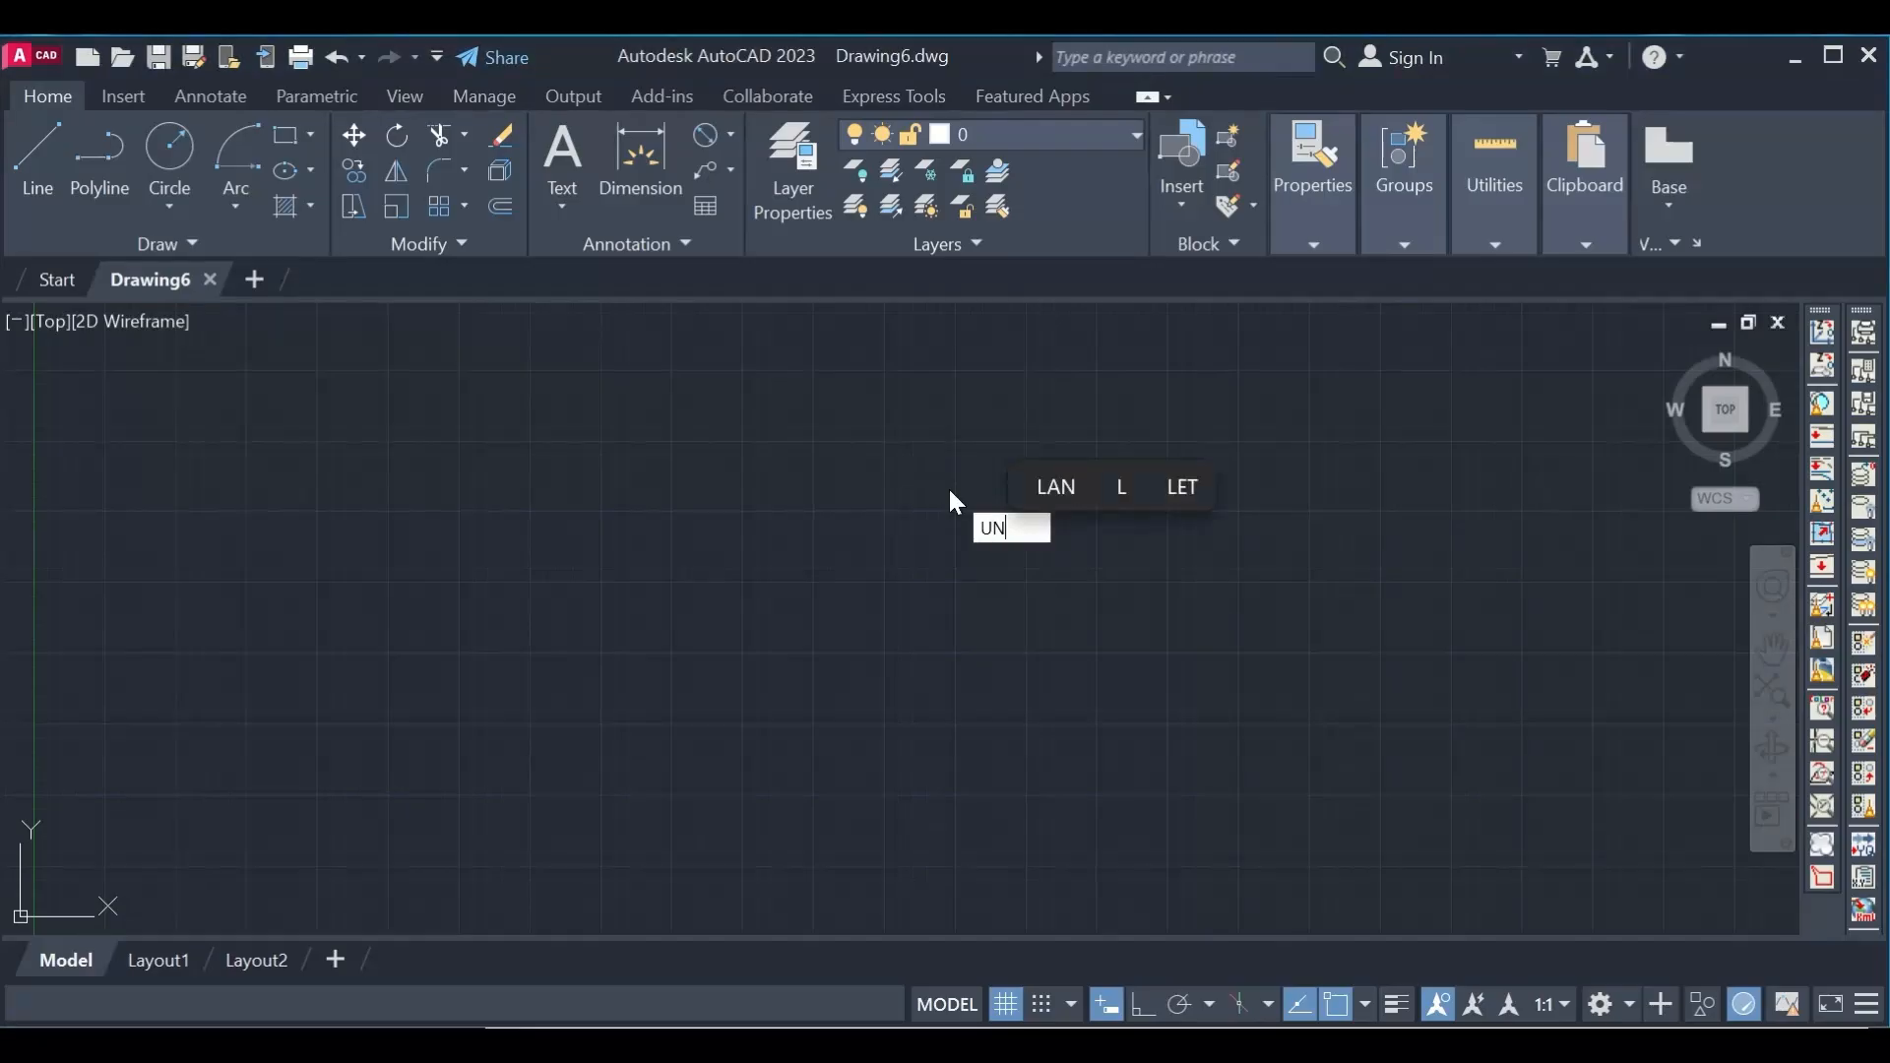
key(Return)
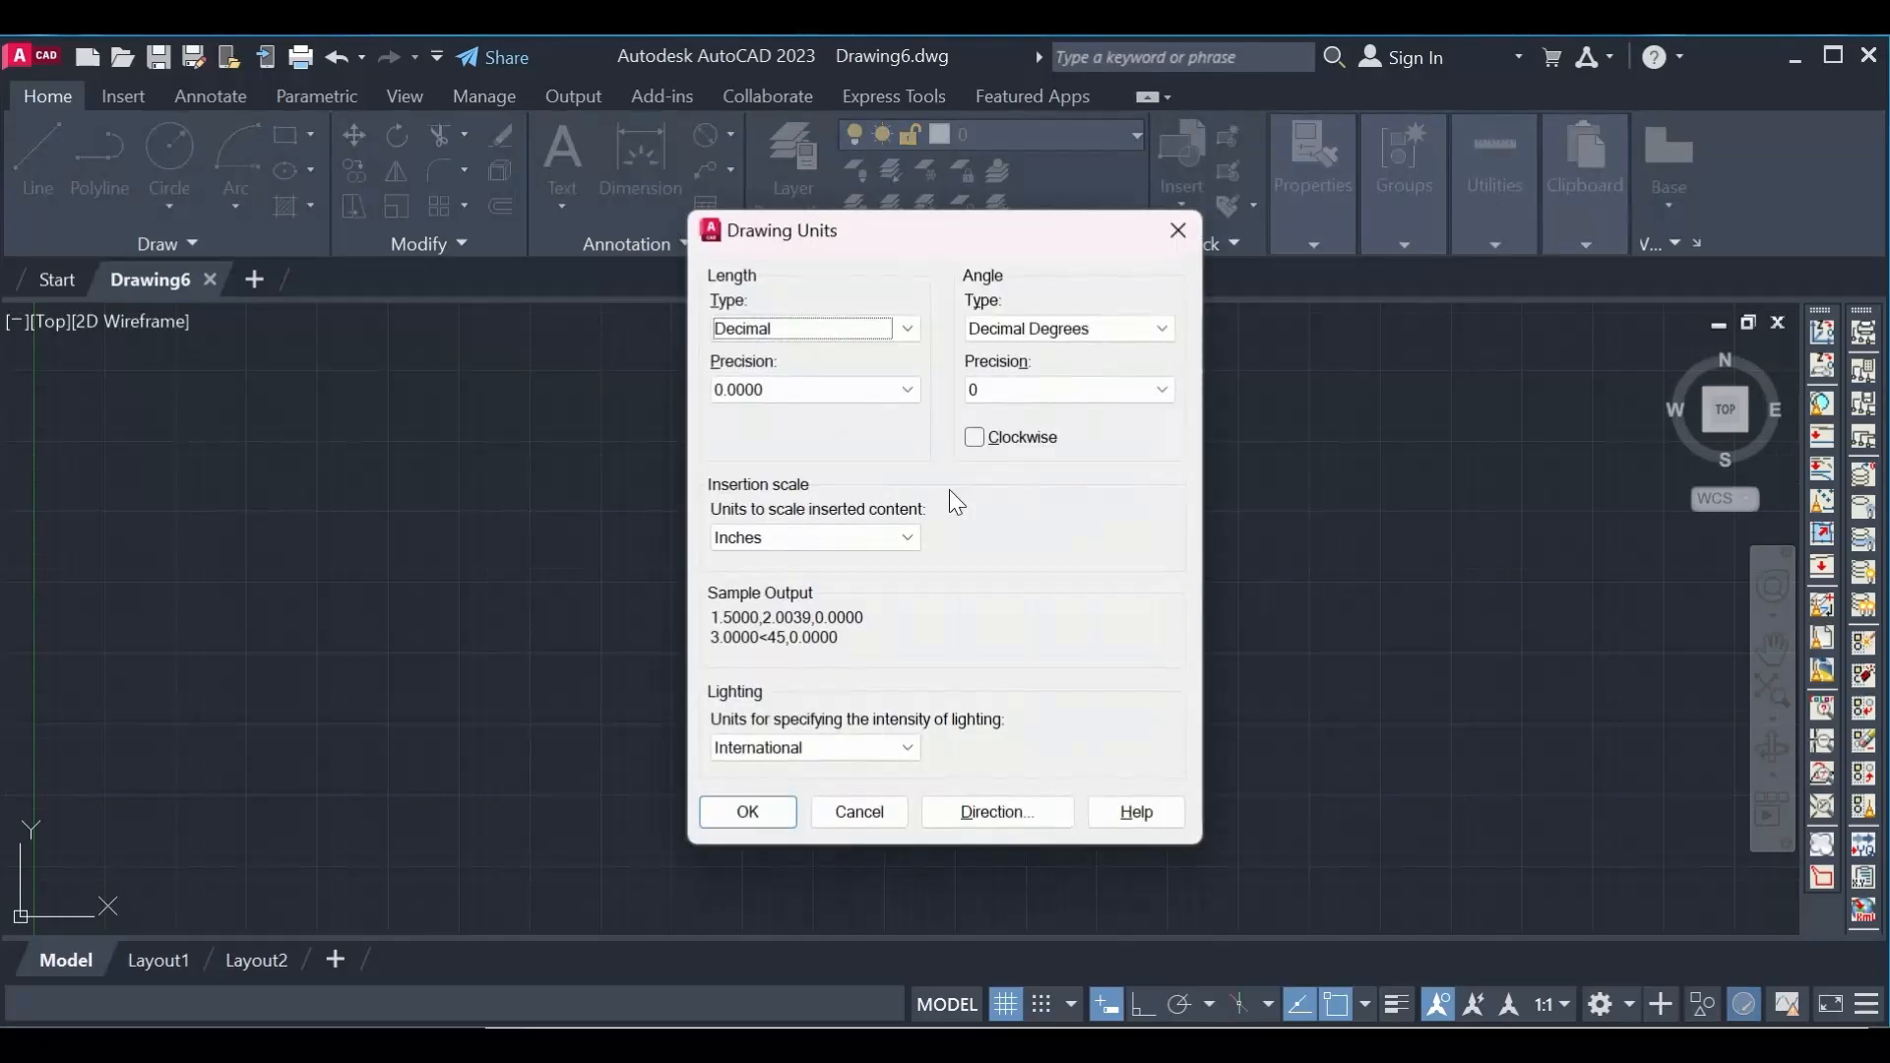
click(788, 324)
click(784, 375)
click(784, 392)
click(776, 408)
click(779, 543)
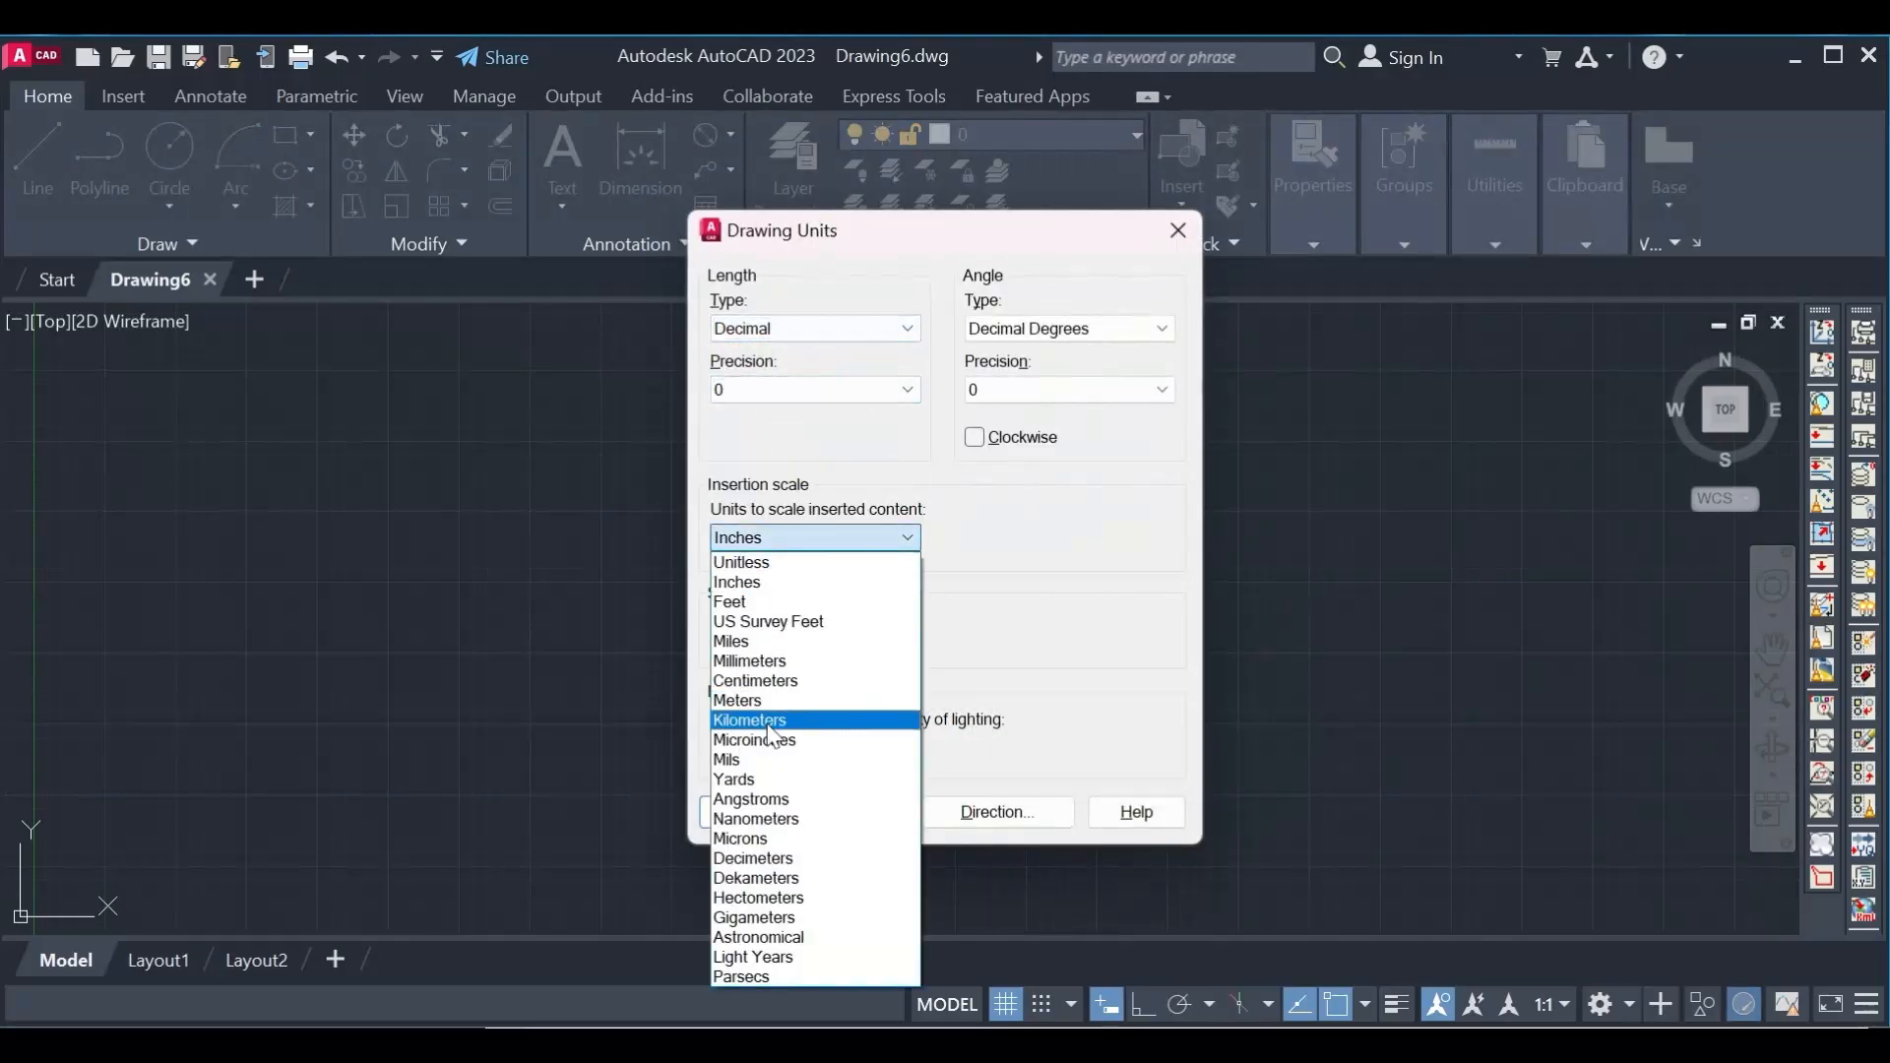
click(778, 654)
click(782, 816)
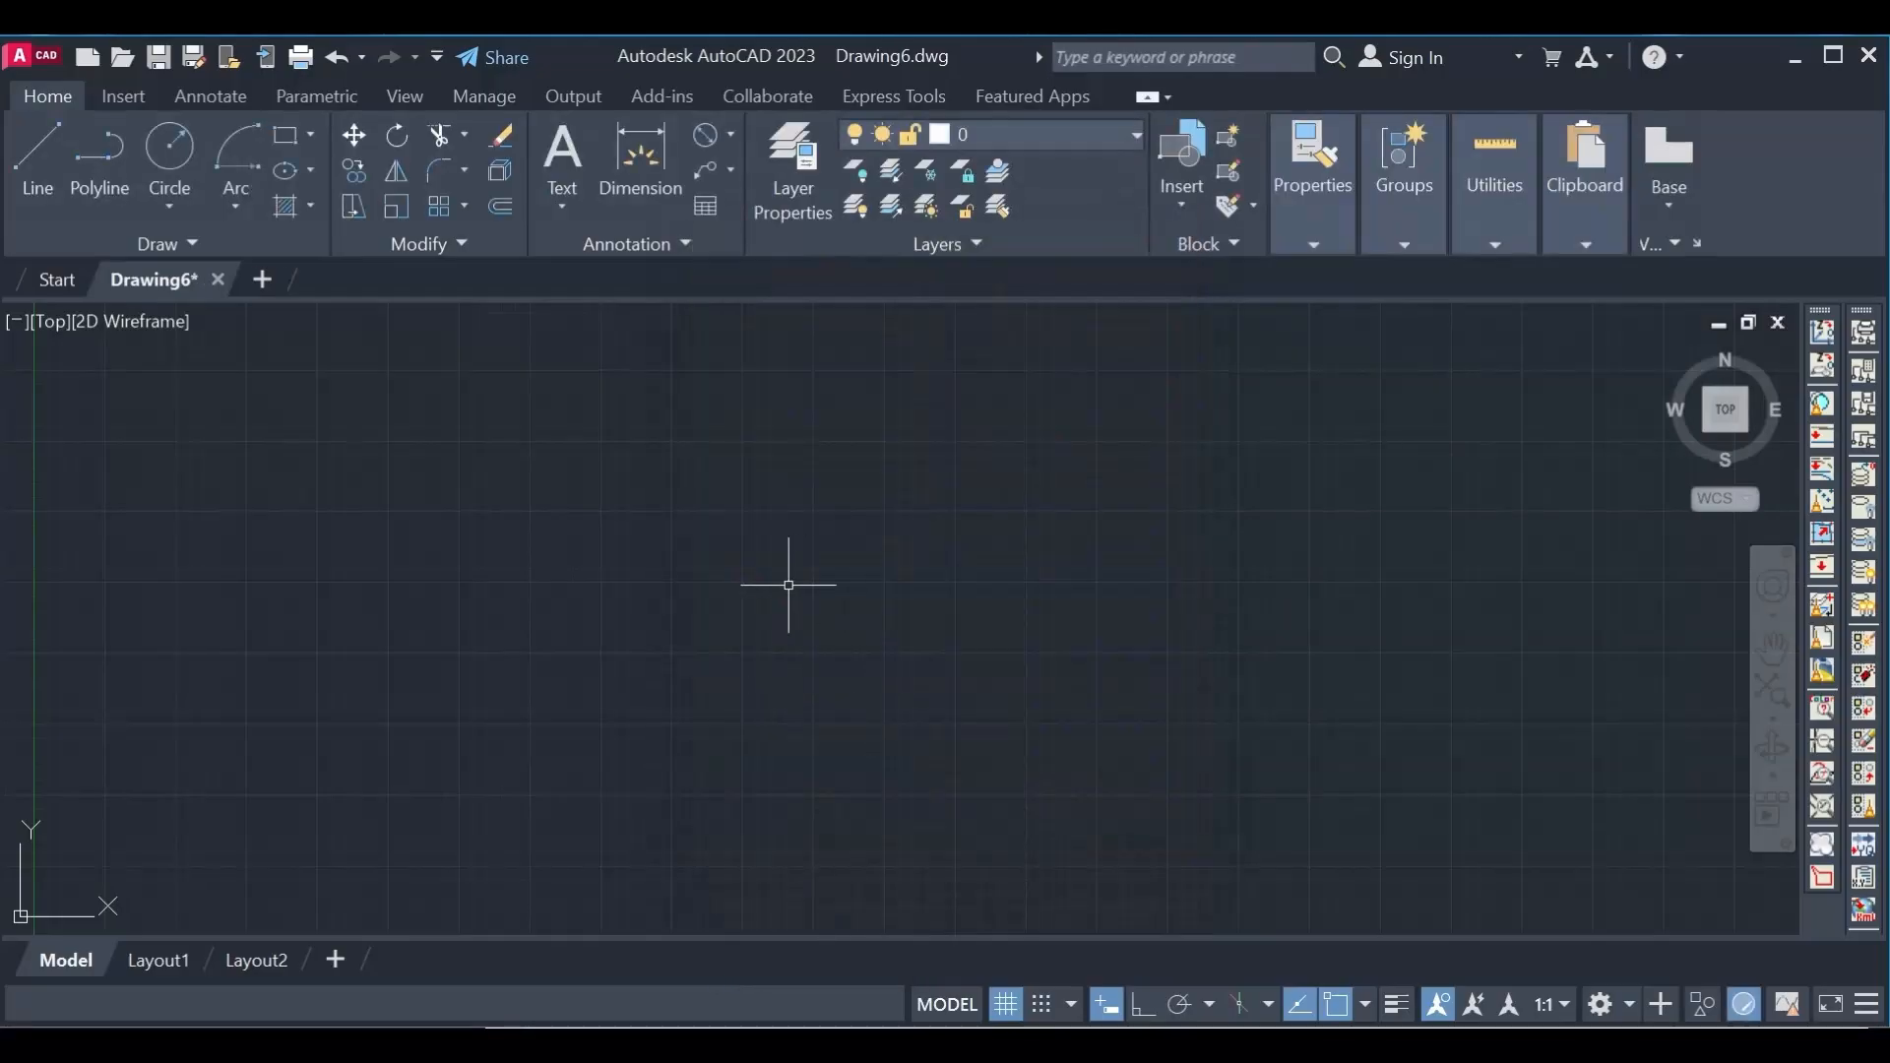
Draw a straight vertical line 10 units long downward with Ortho mode on
text(l)
key(Return)
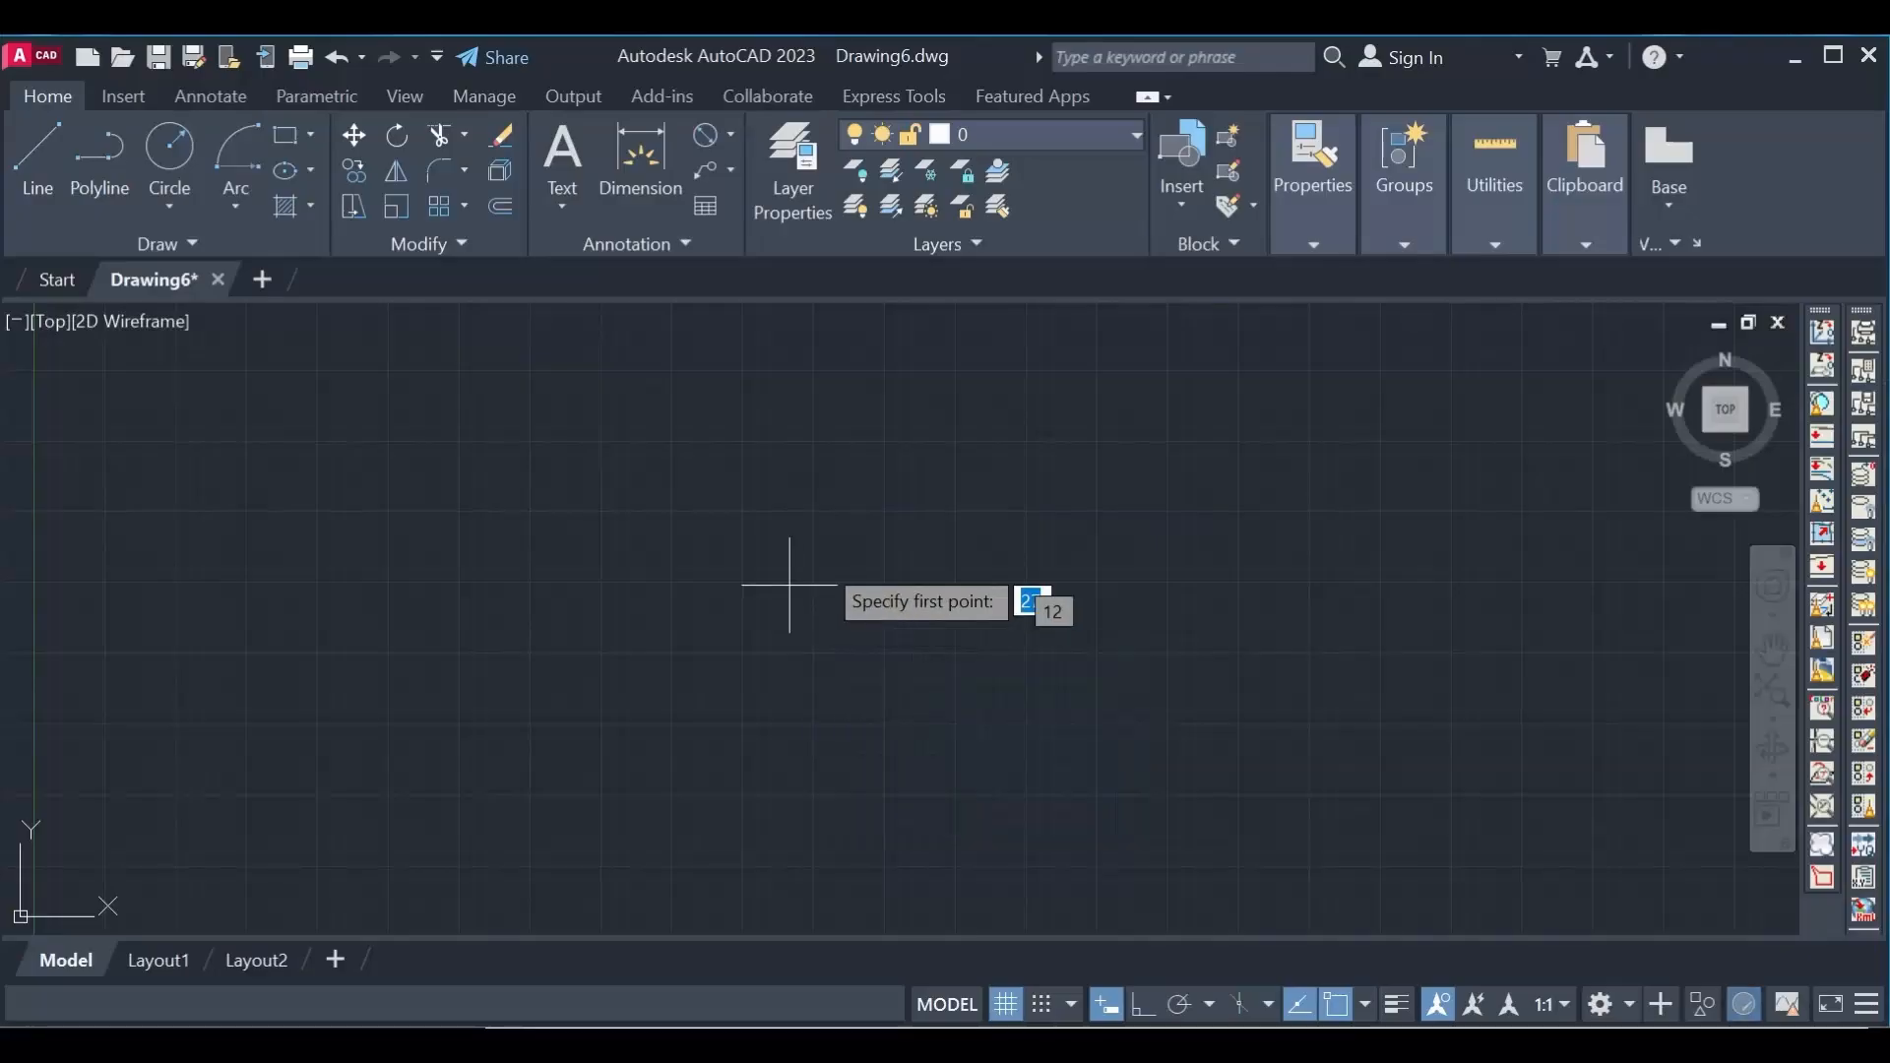
click(812, 443)
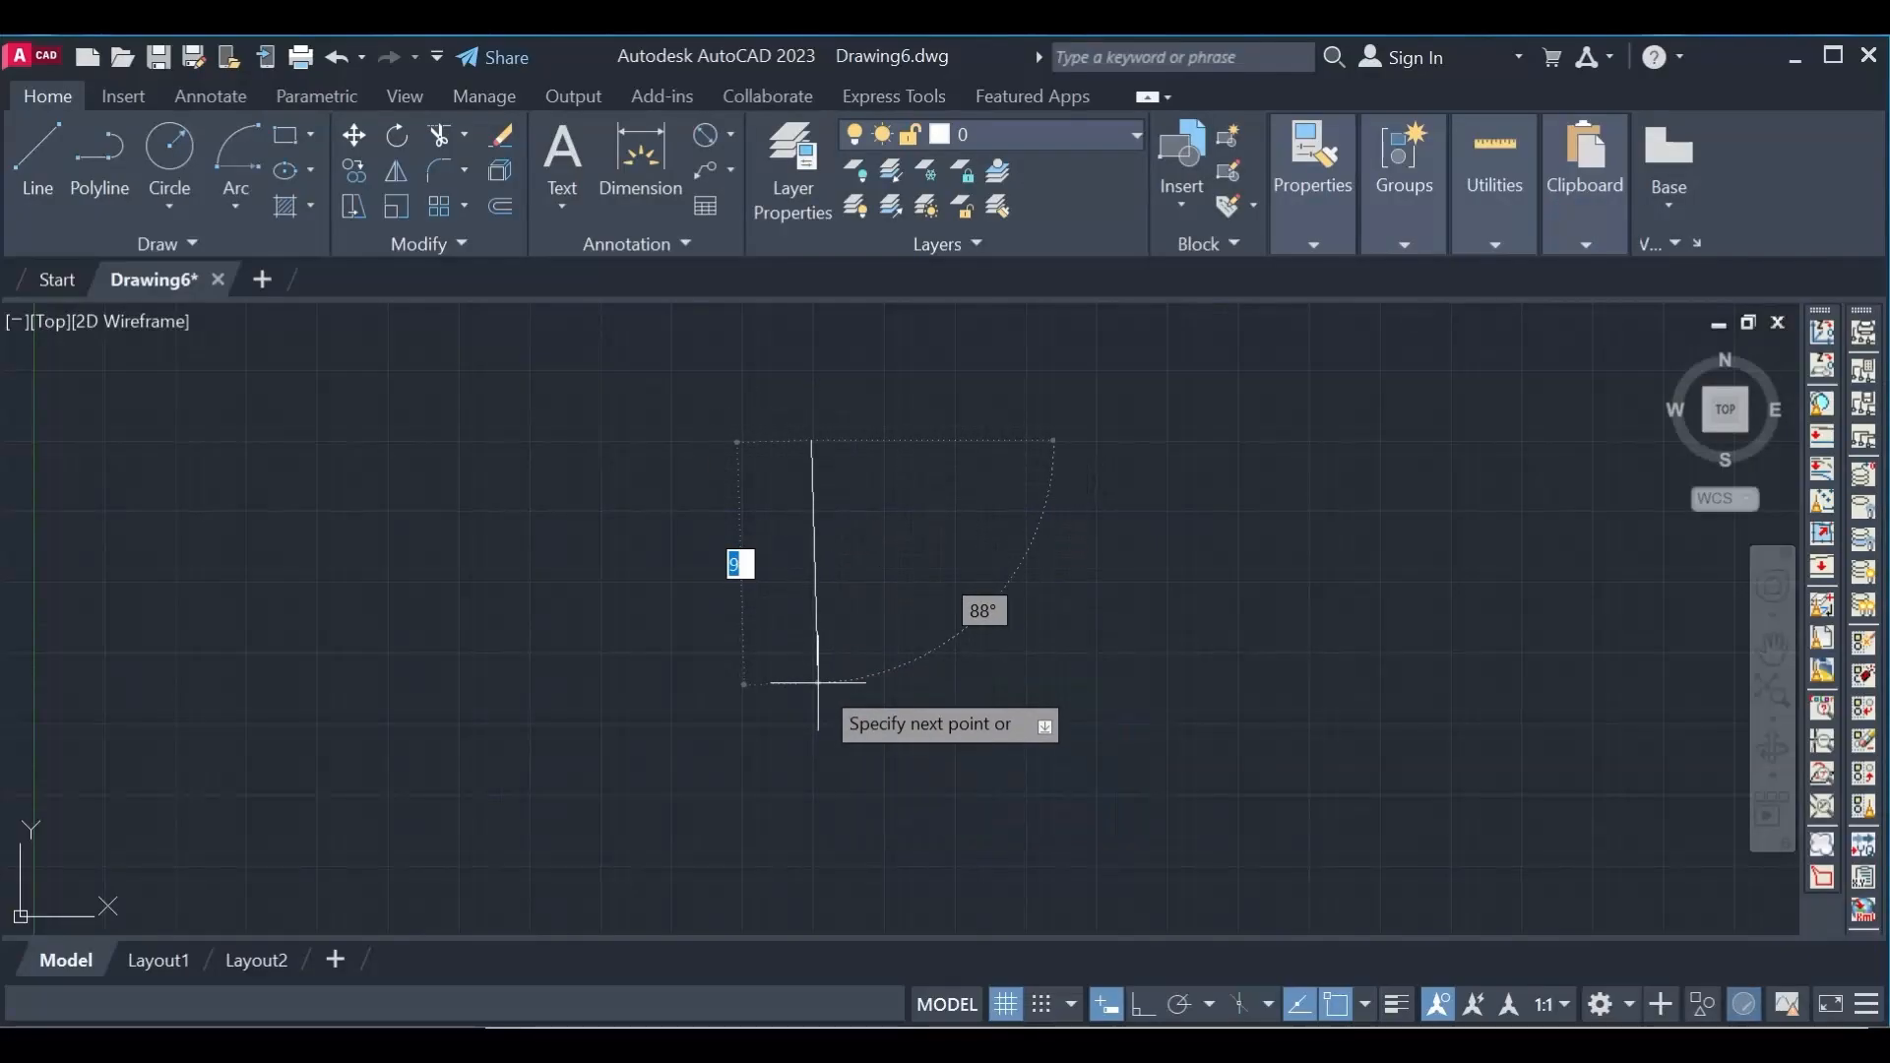
key(F8)
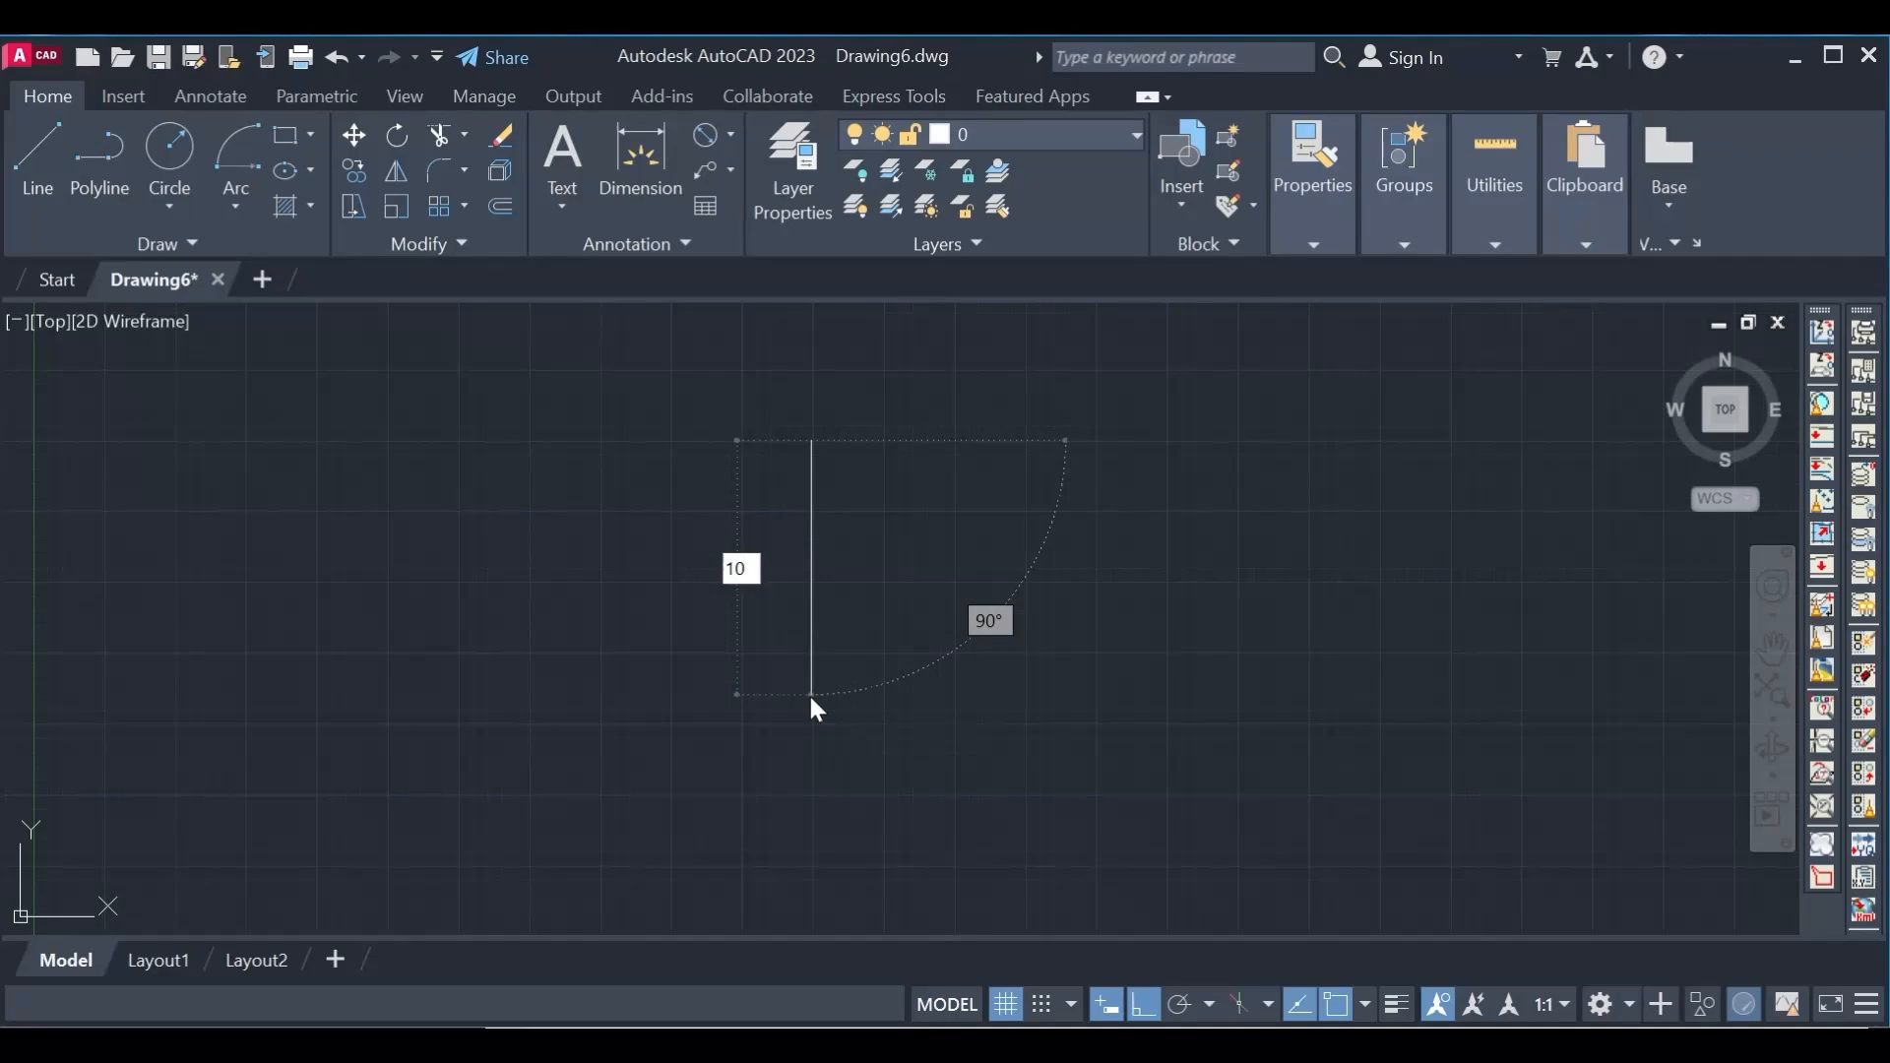
click(809, 694)
key(Return)
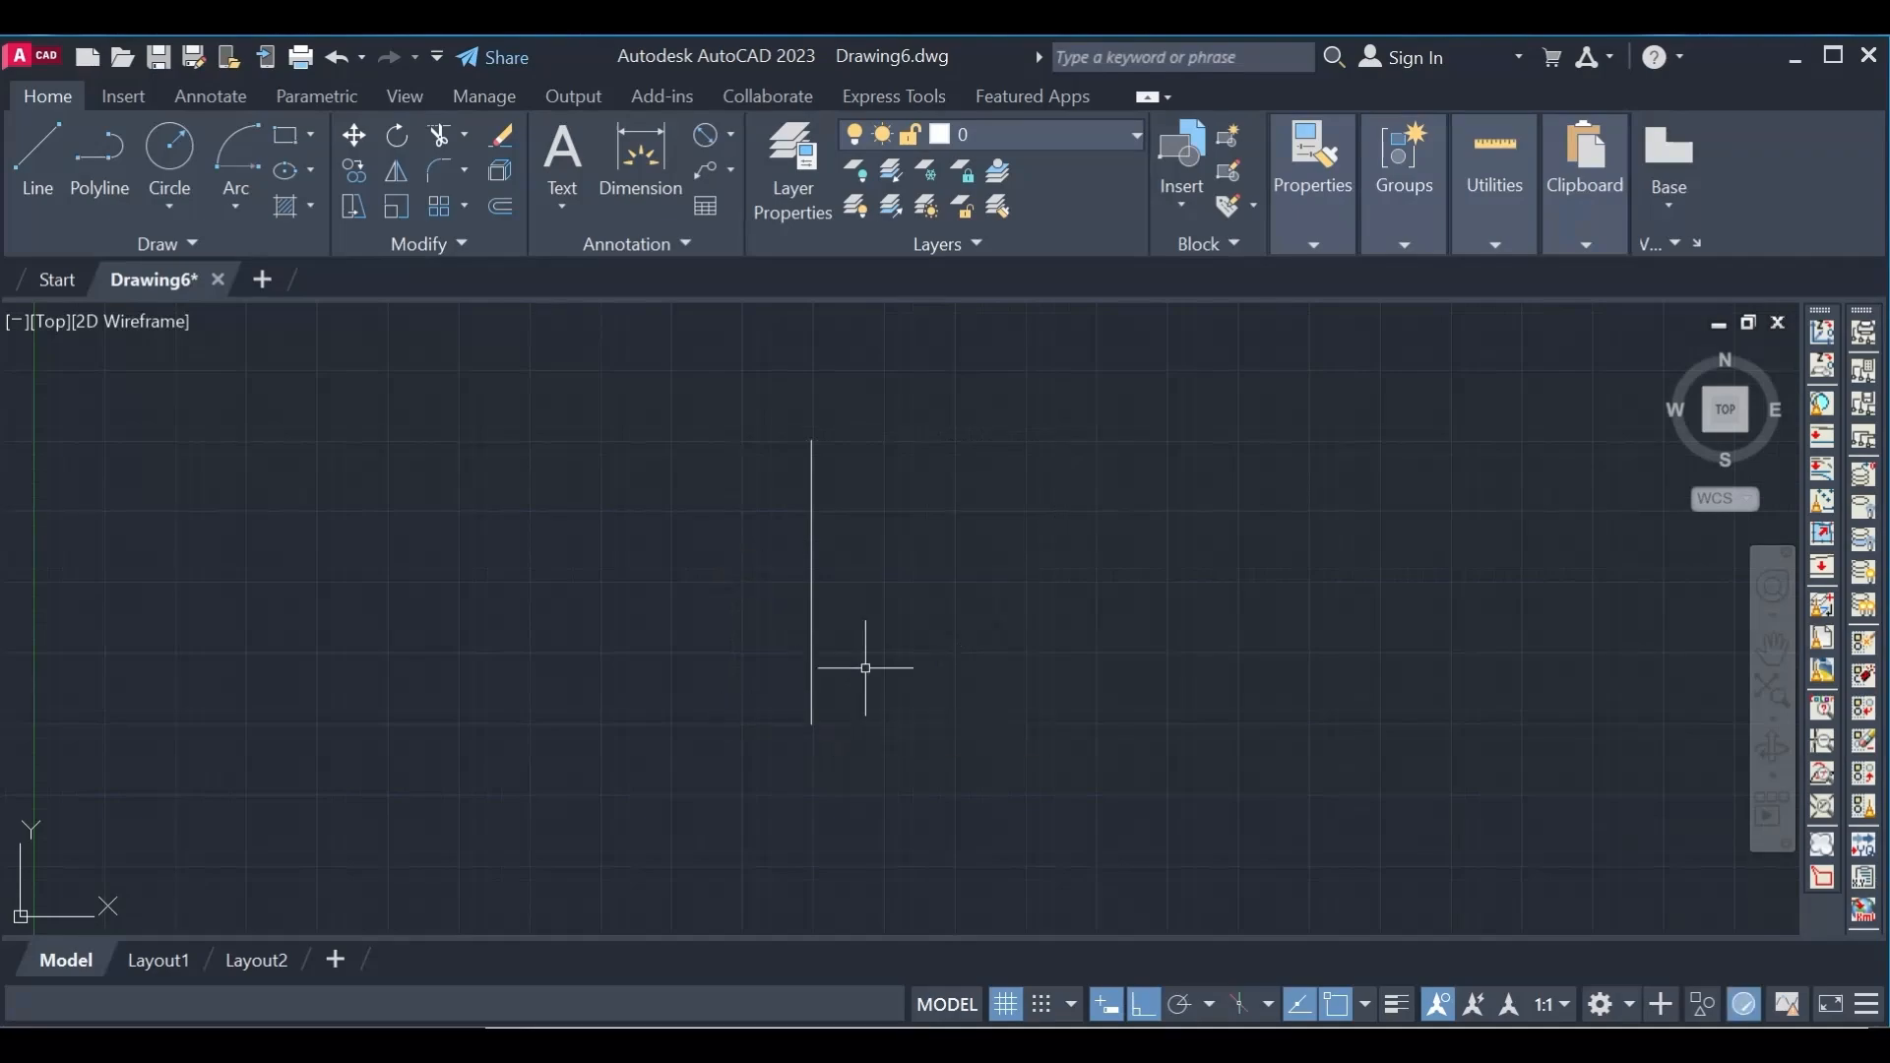
Offset the vertical line a short distance to its right to form the door leaf
text(OFF)
key(Return)
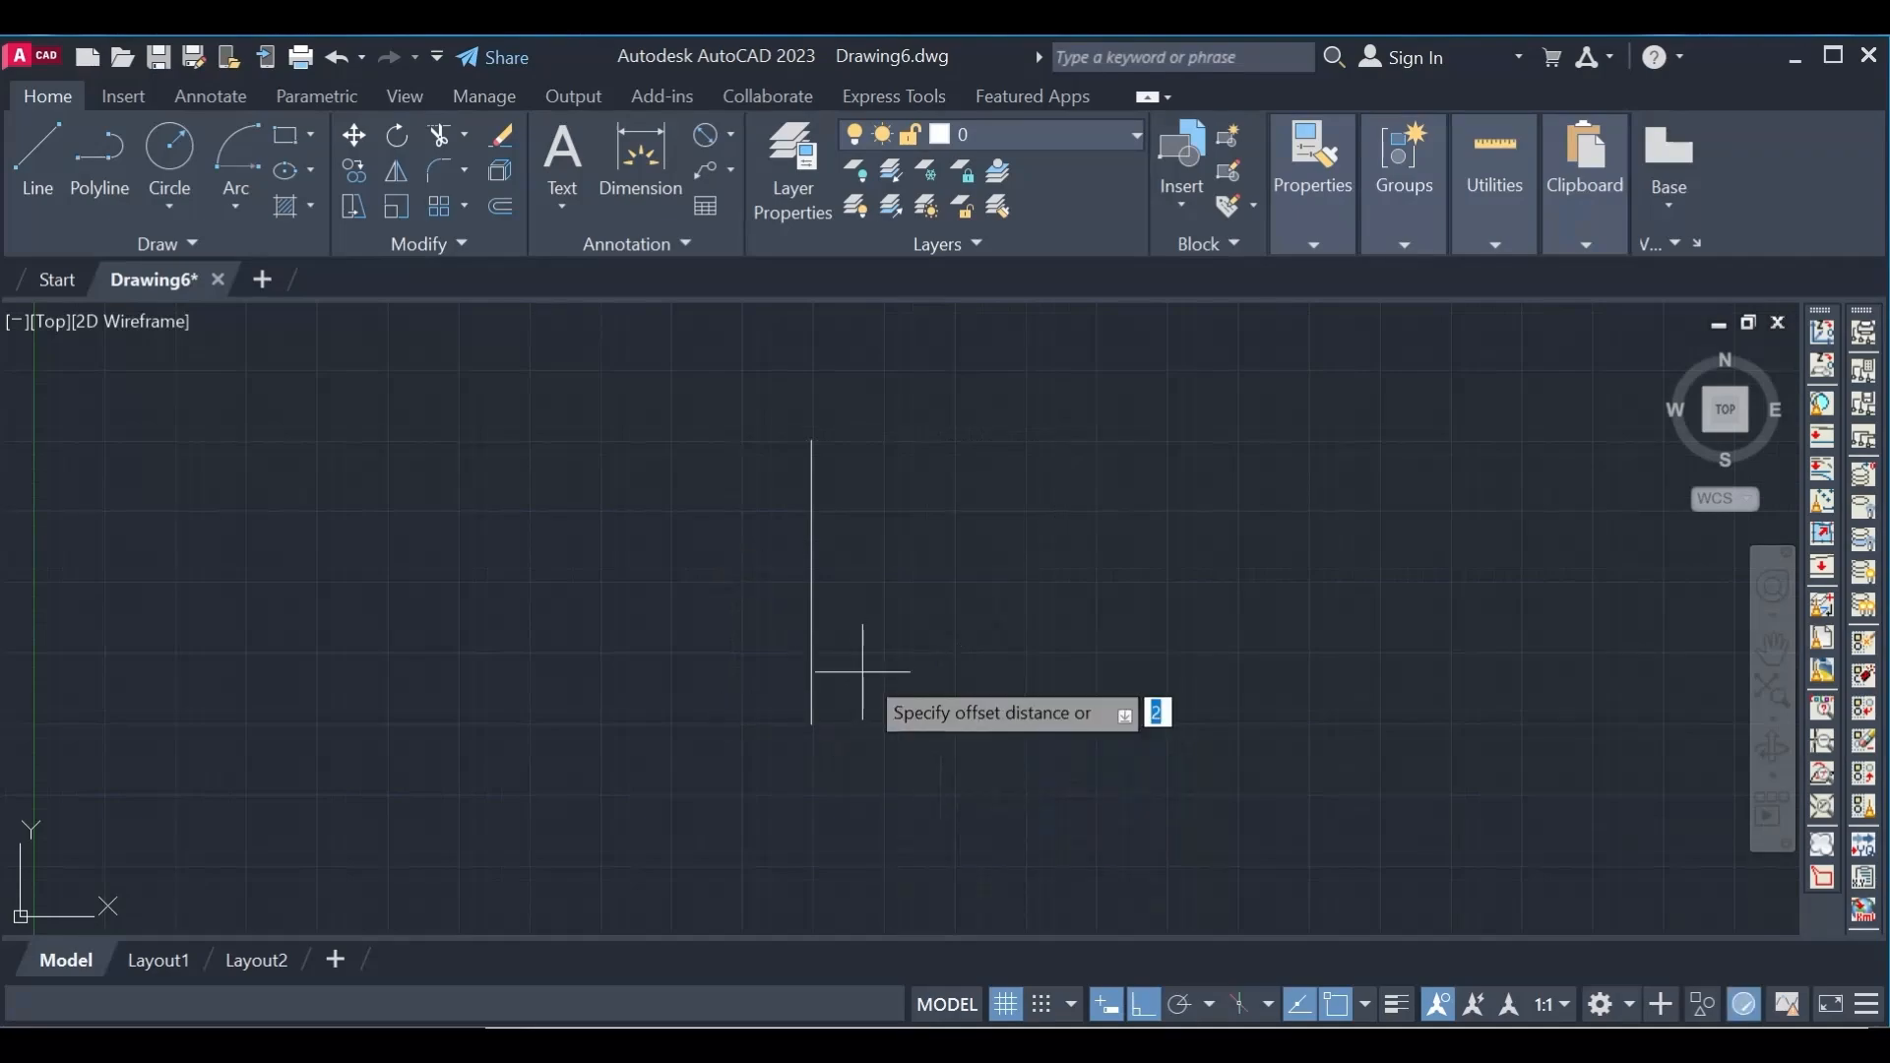
key(Return)
click(812, 664)
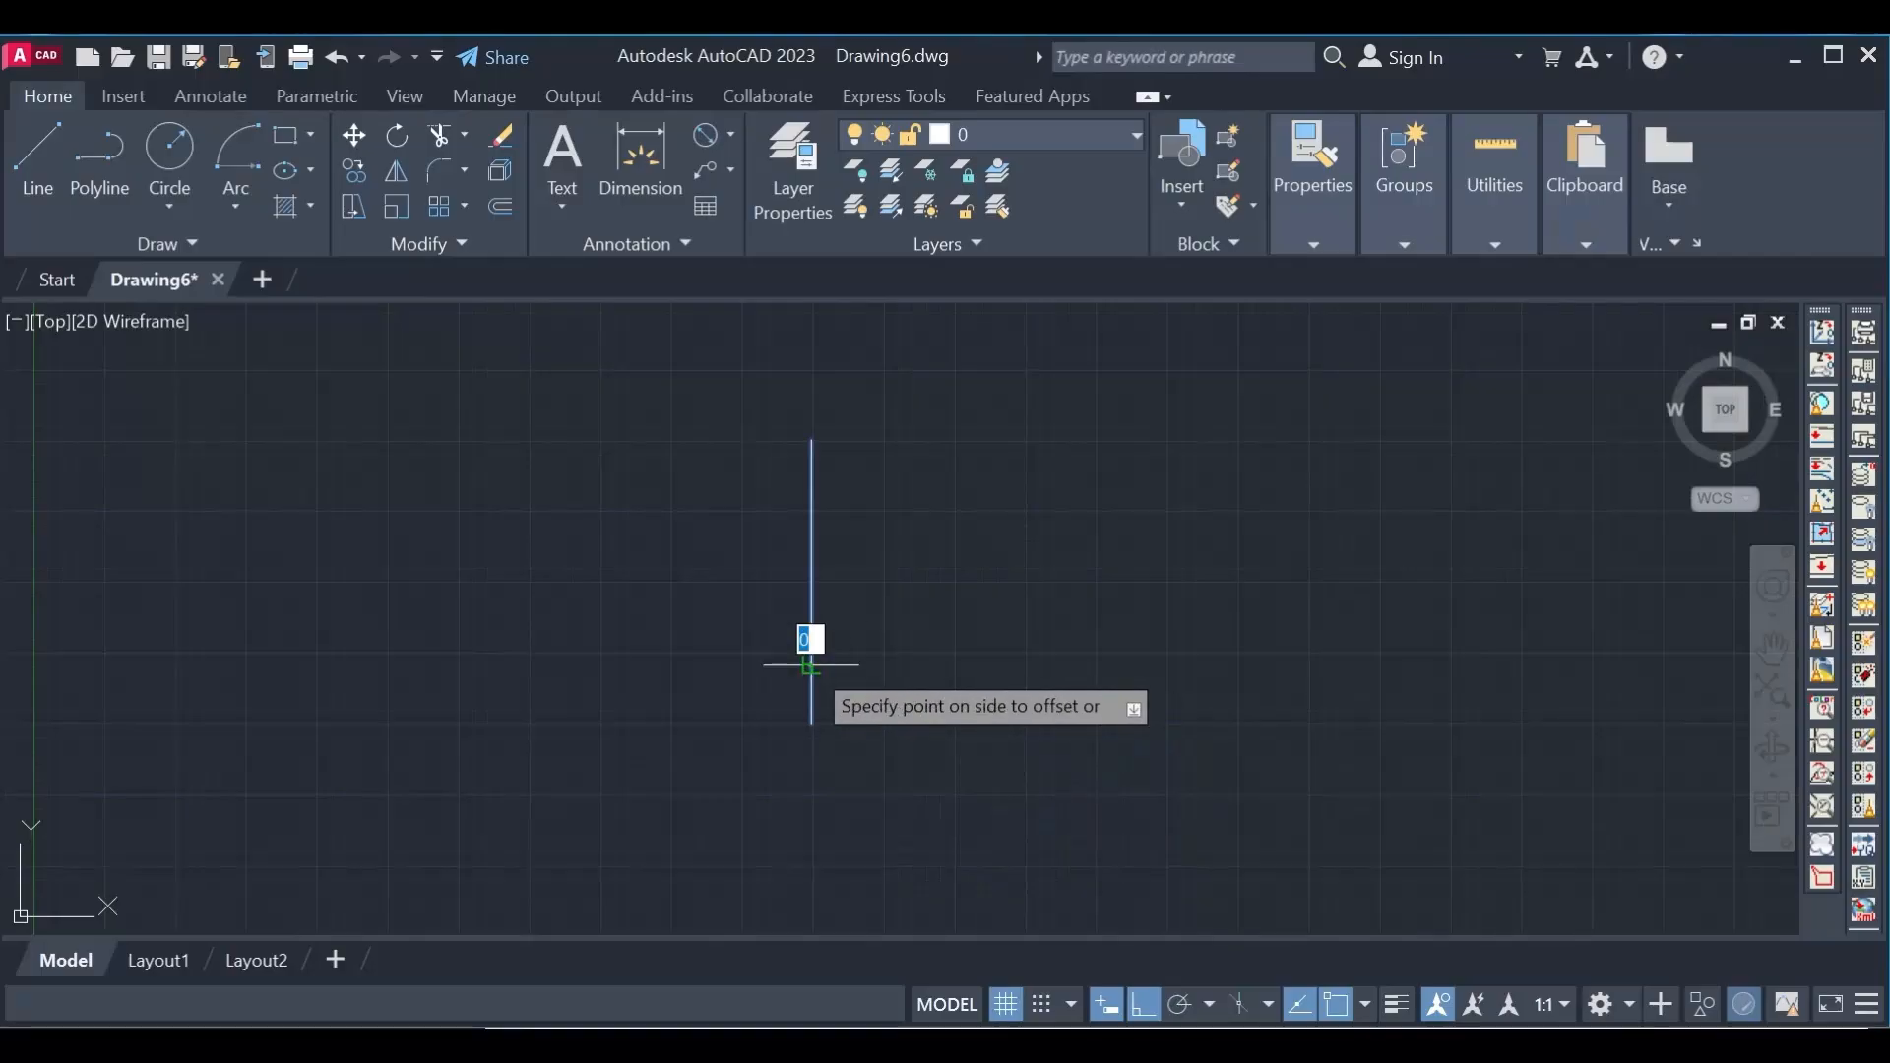
click(830, 664)
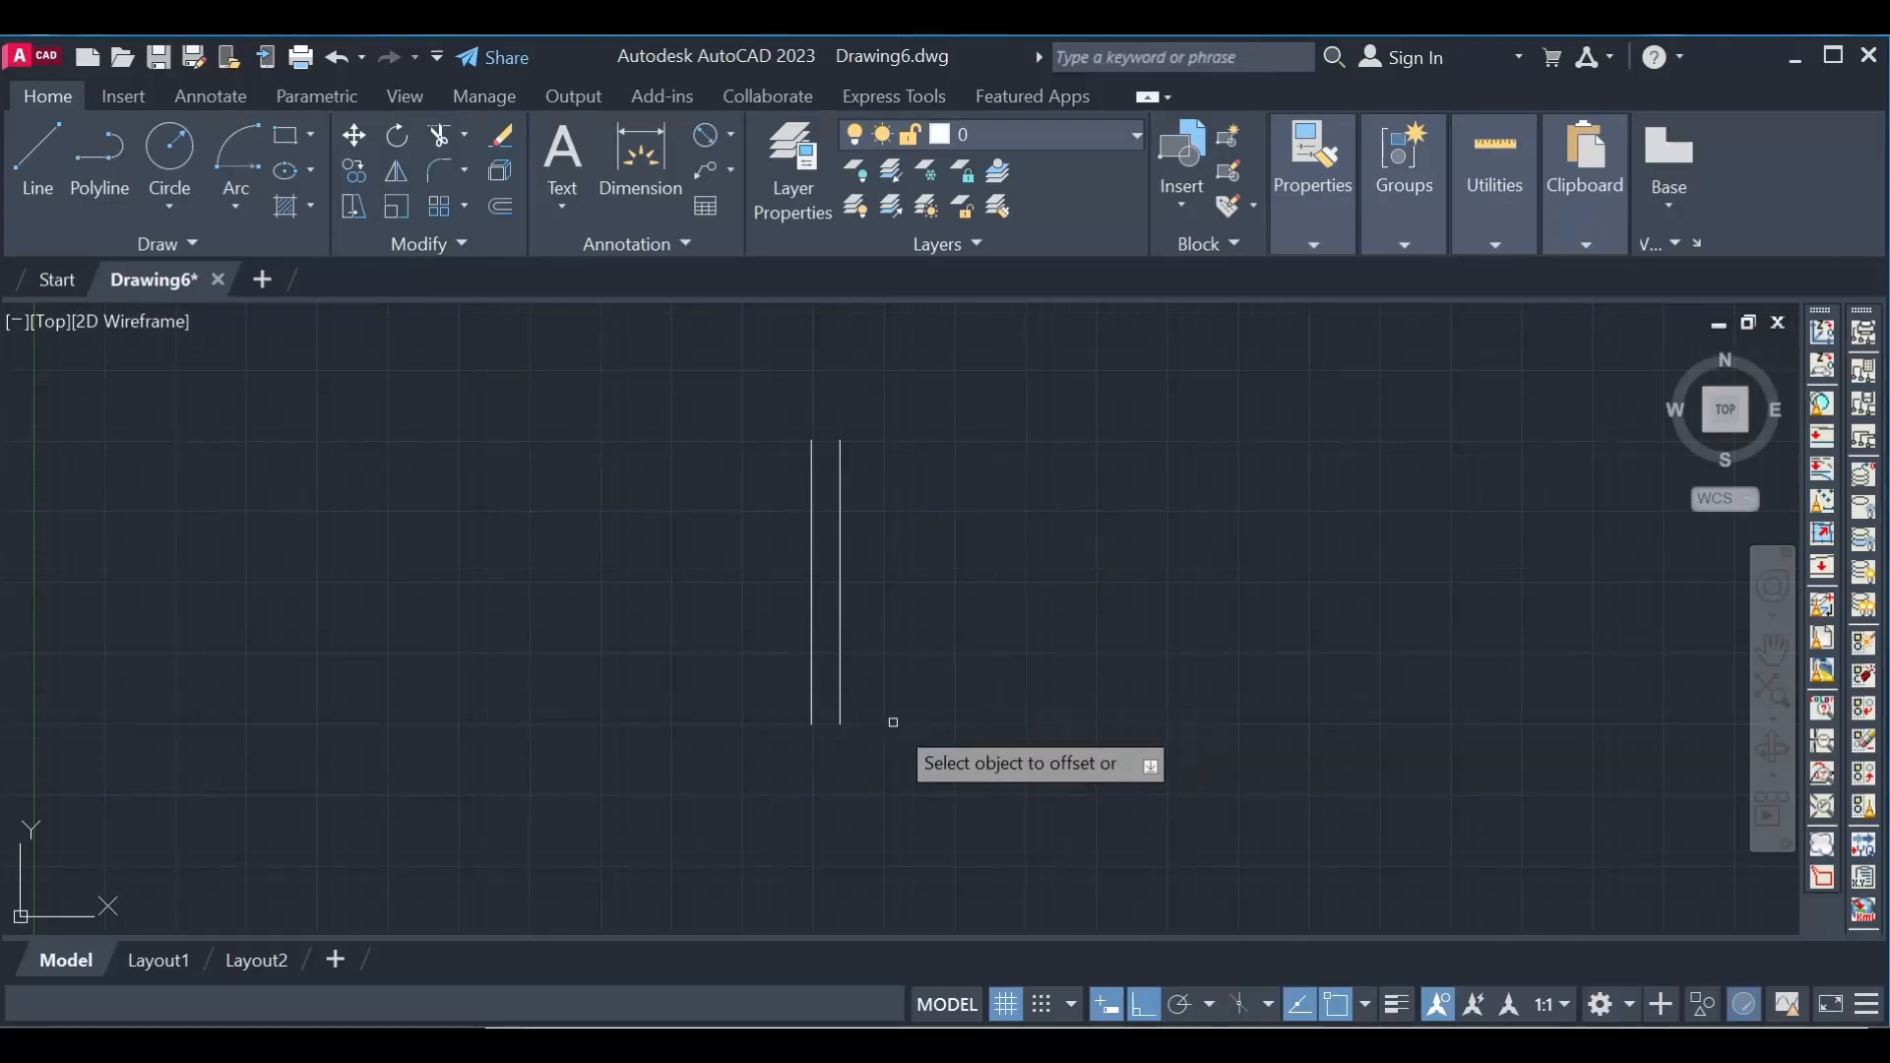
mouse_move(891, 727)
middle_down()
mouse_move(1108, 814)
mouse_move(1153, 756)
middle_up()
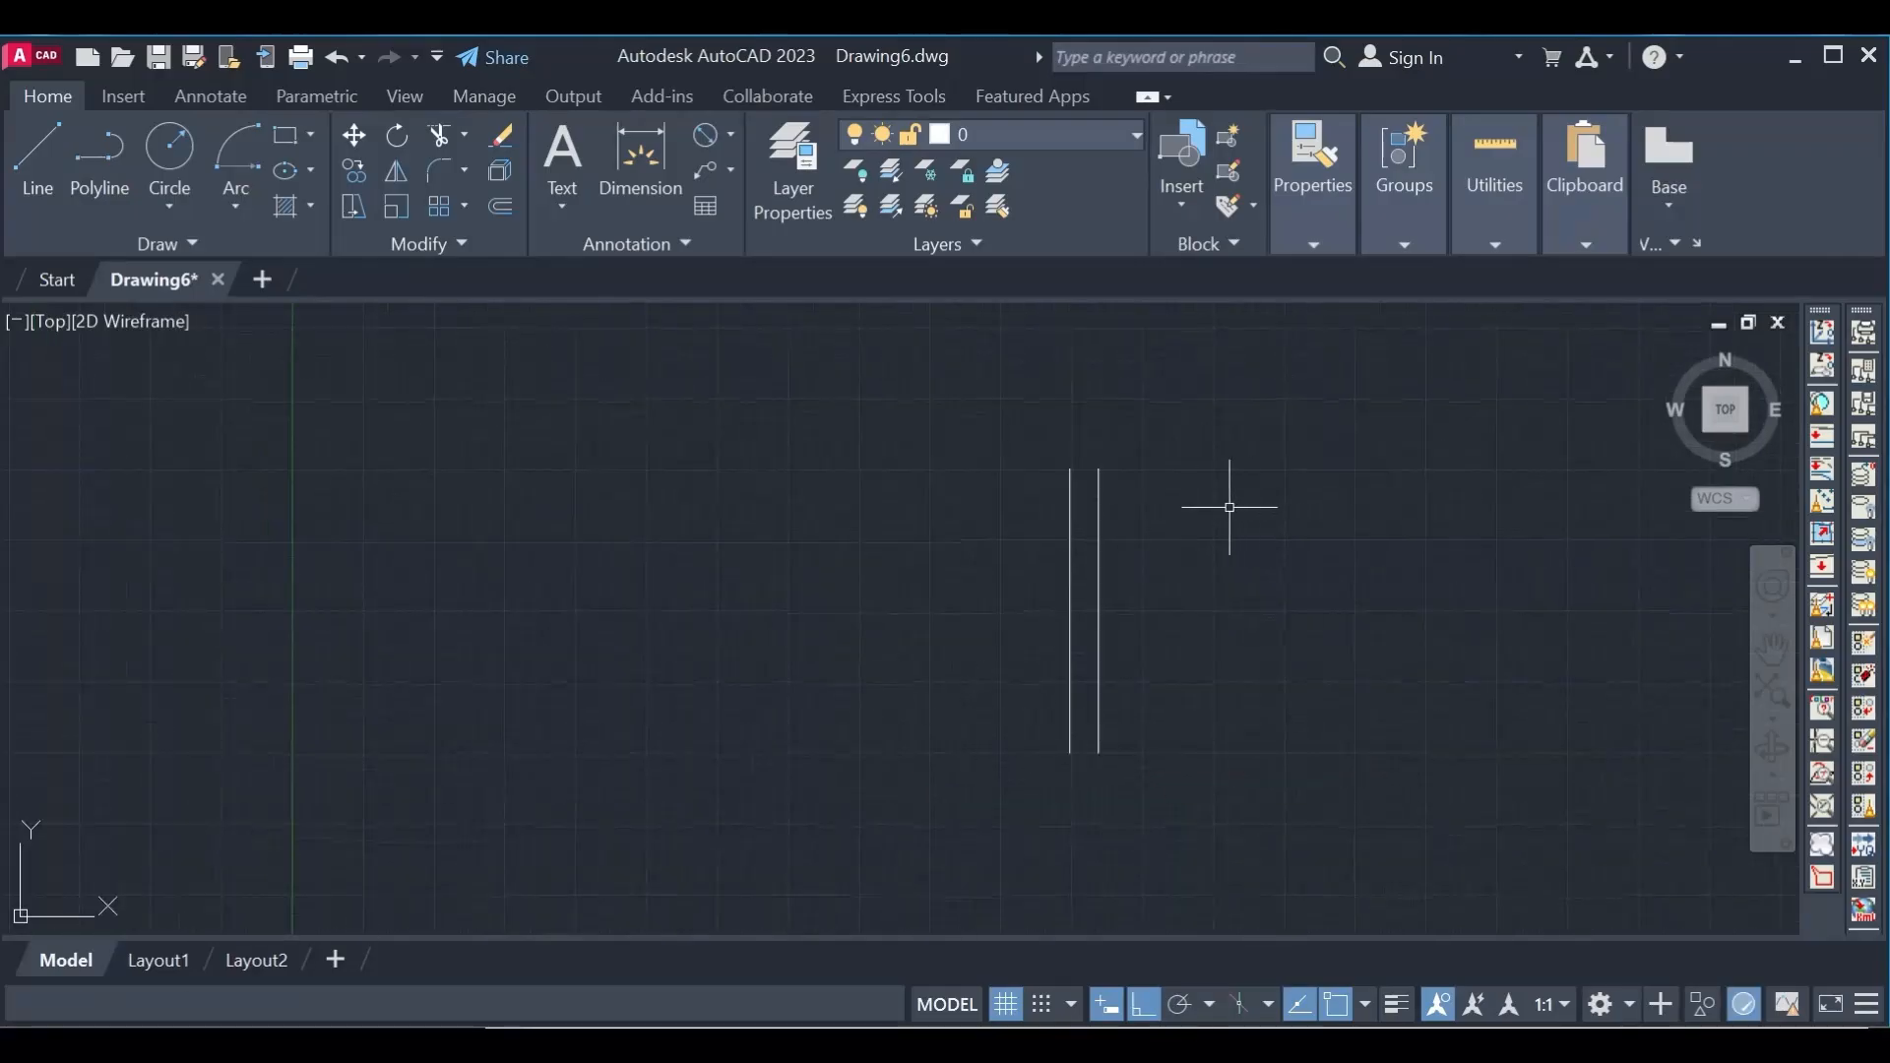
Draw a Start, Center, End arc from the left line's upper end, centred on its lower end, sweeping a quarter circle to the left
click(248, 195)
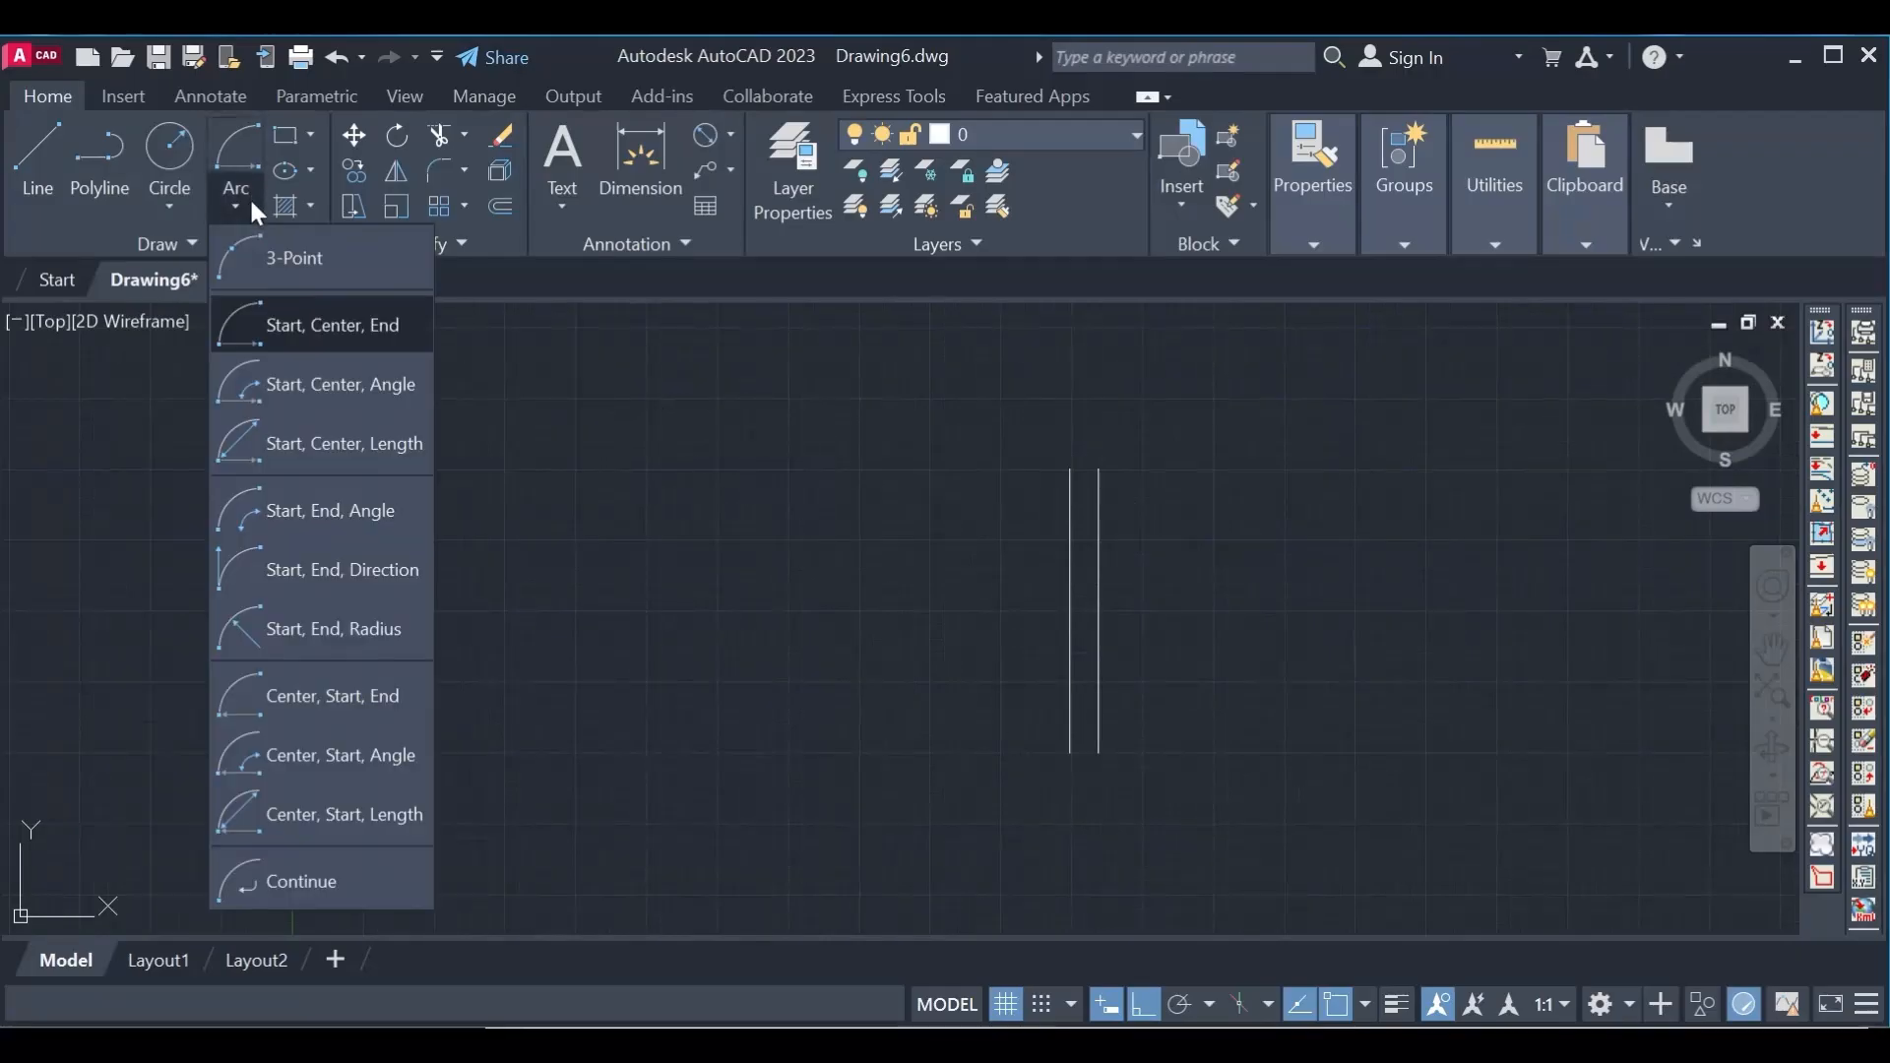
click(320, 333)
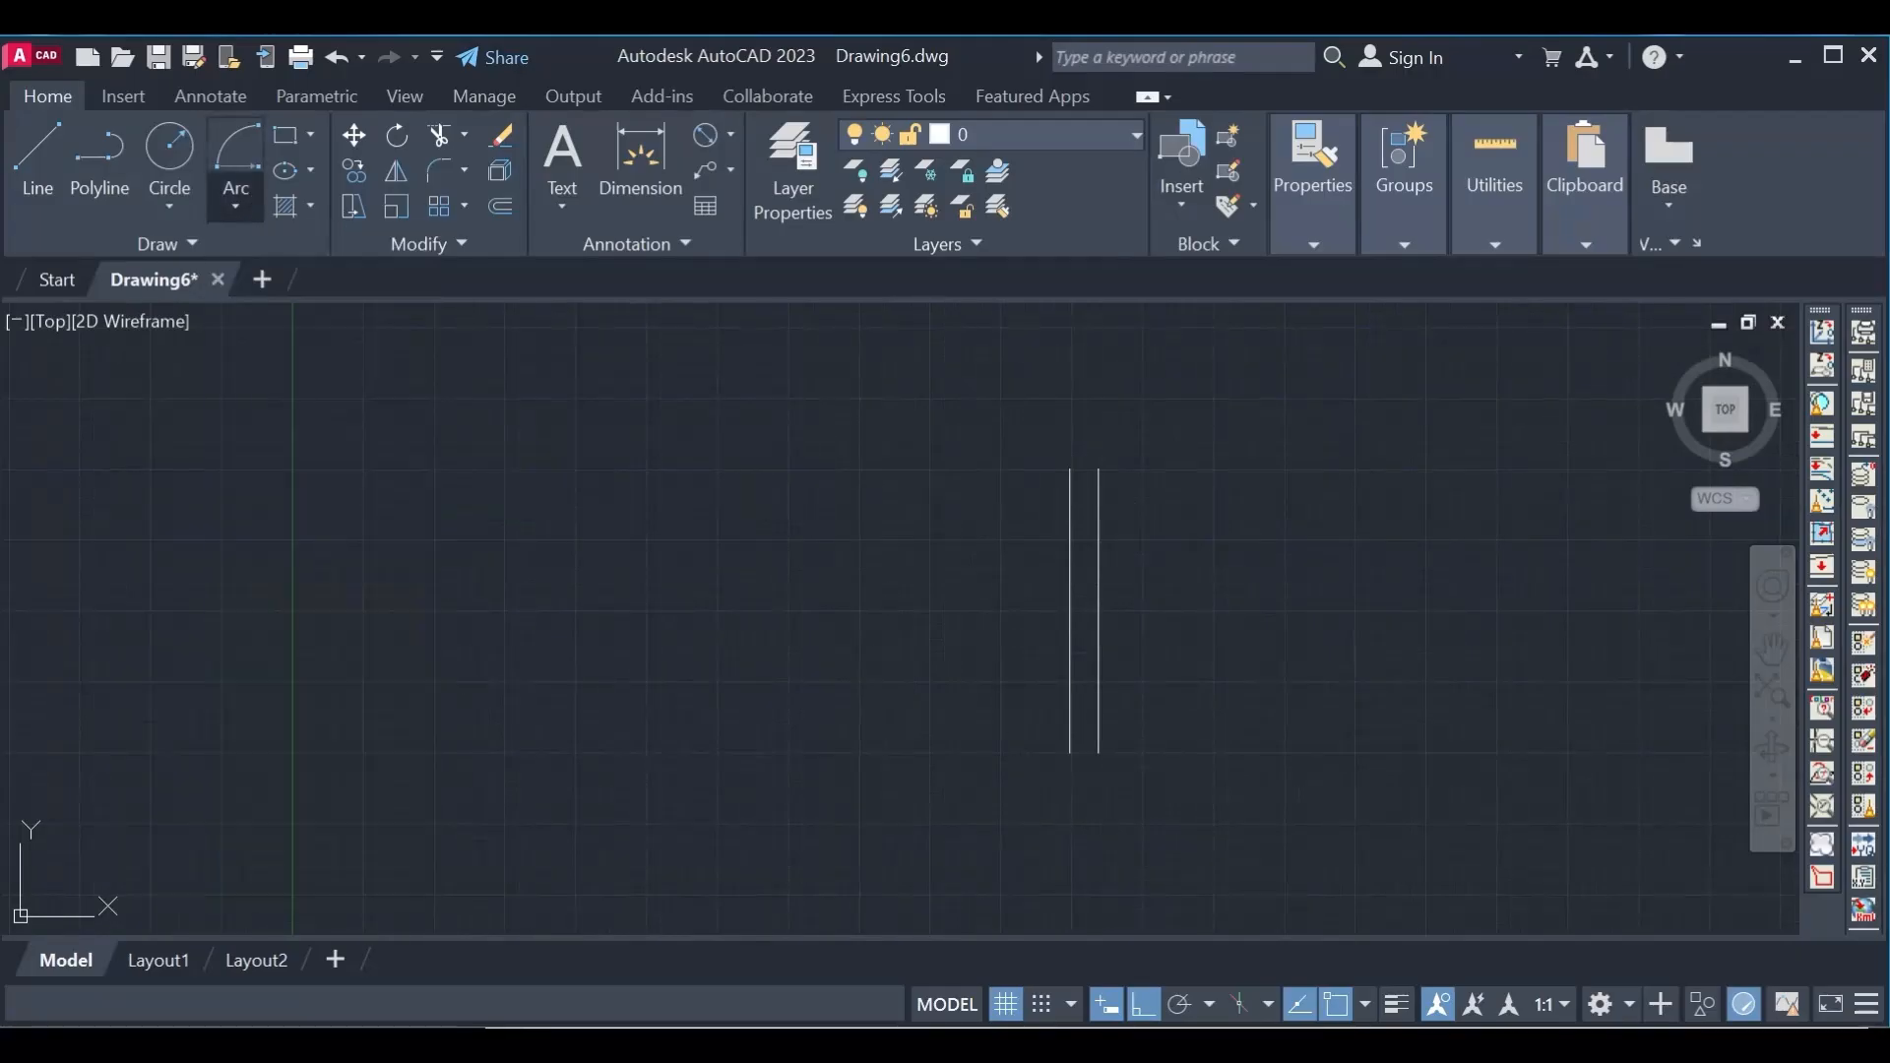
click(1070, 469)
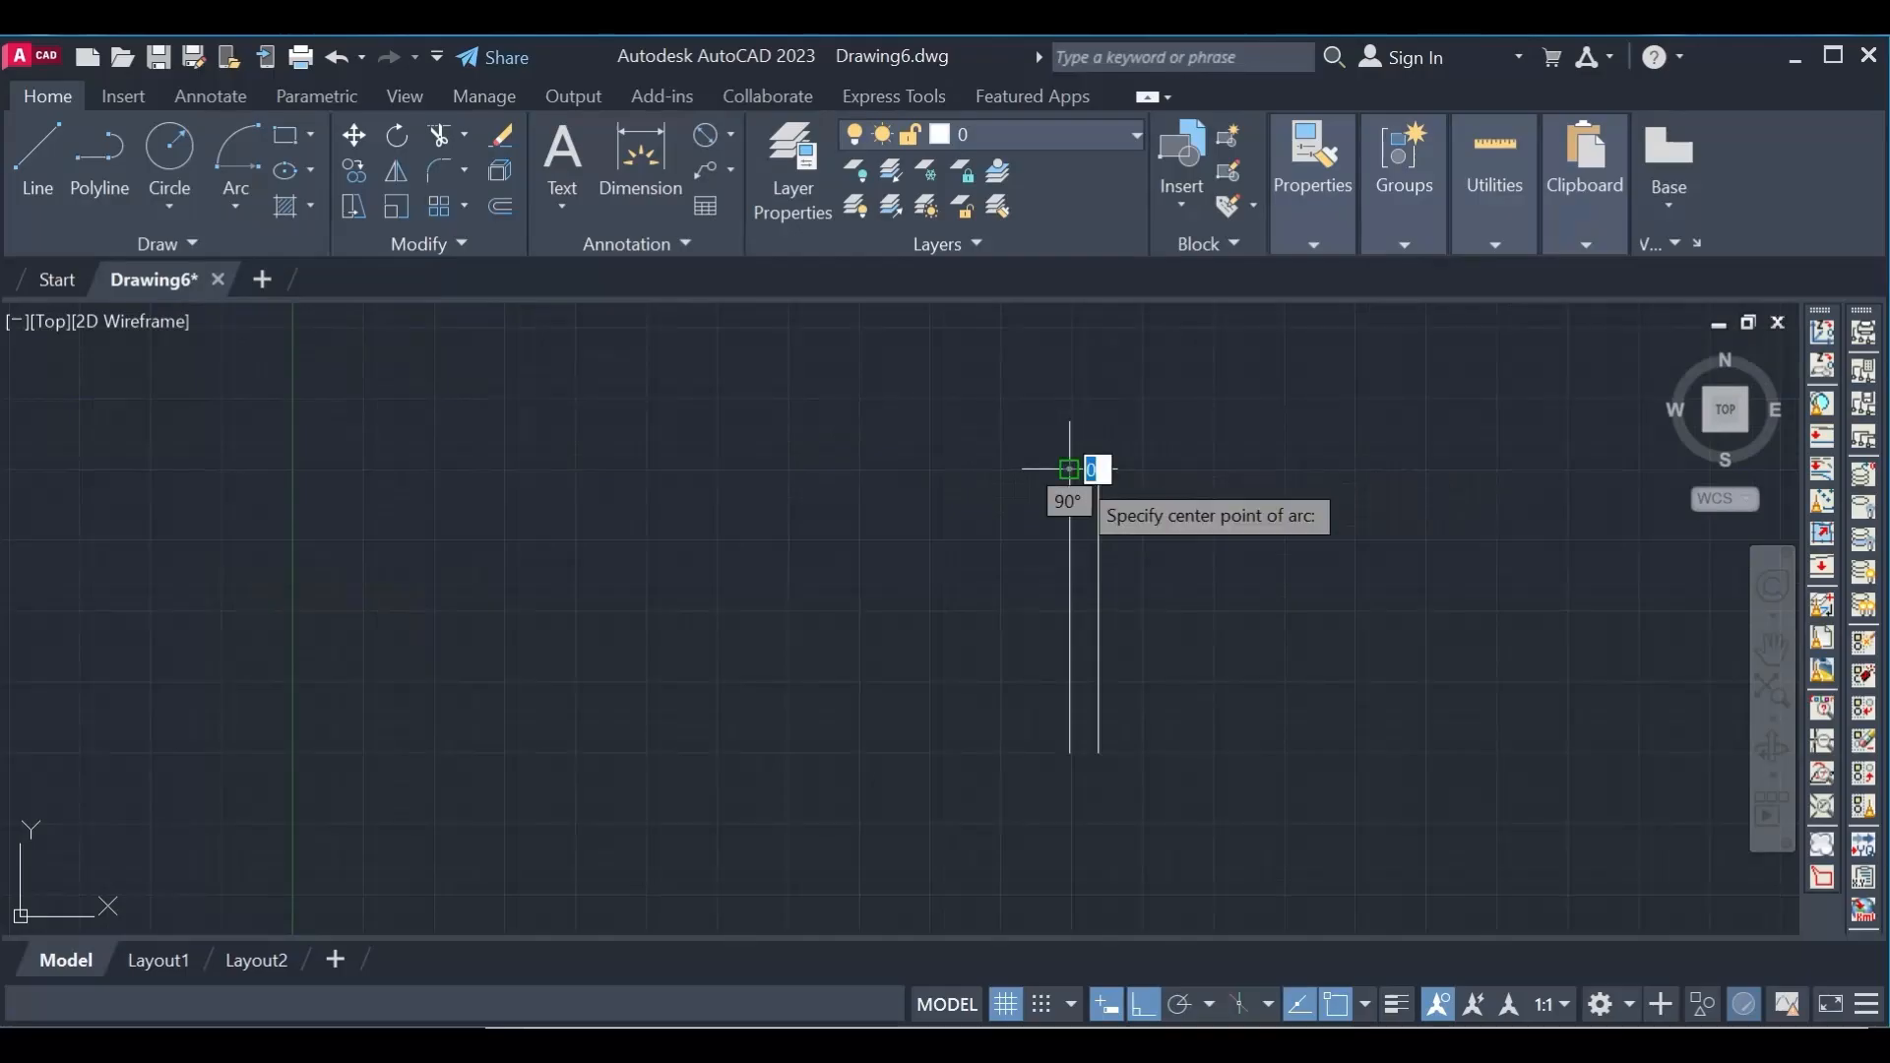
click(1072, 757)
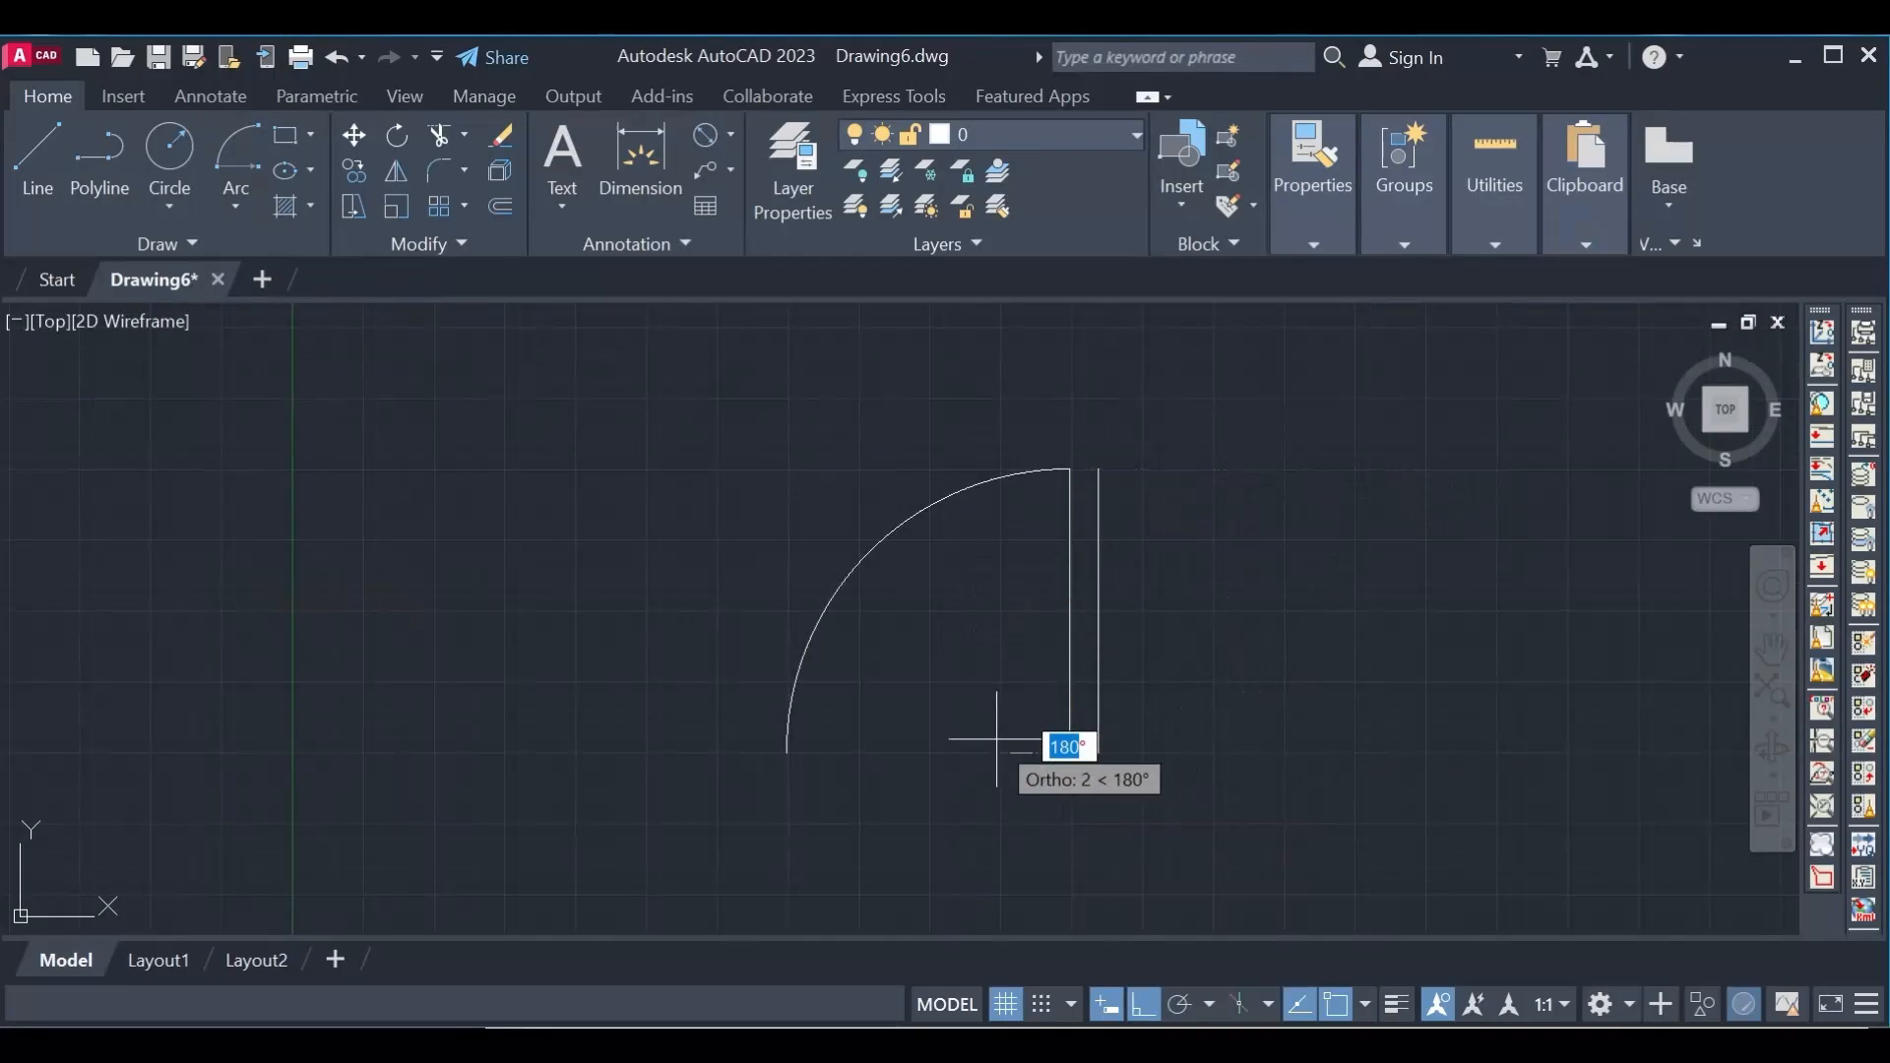
click(788, 752)
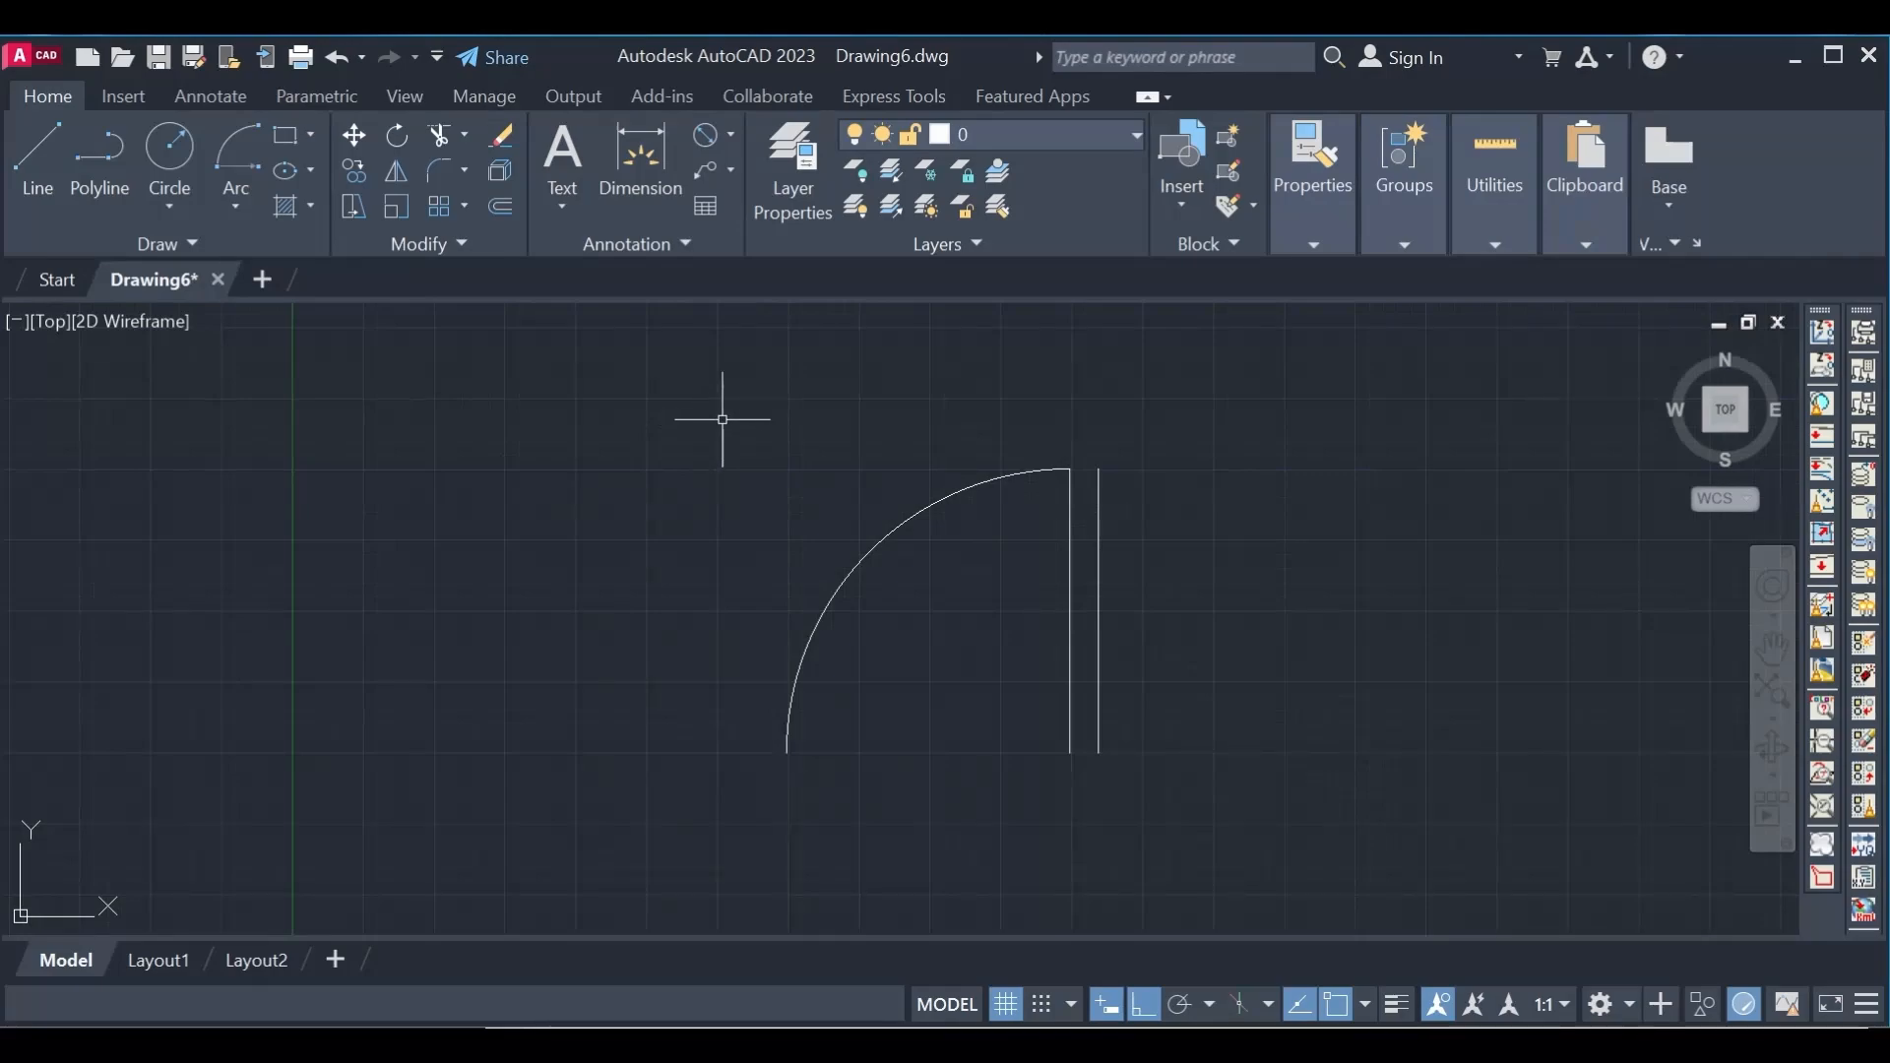
Create a block definition named DOOR from the arc and two lines, with millimeters as the block unit
click(1203, 838)
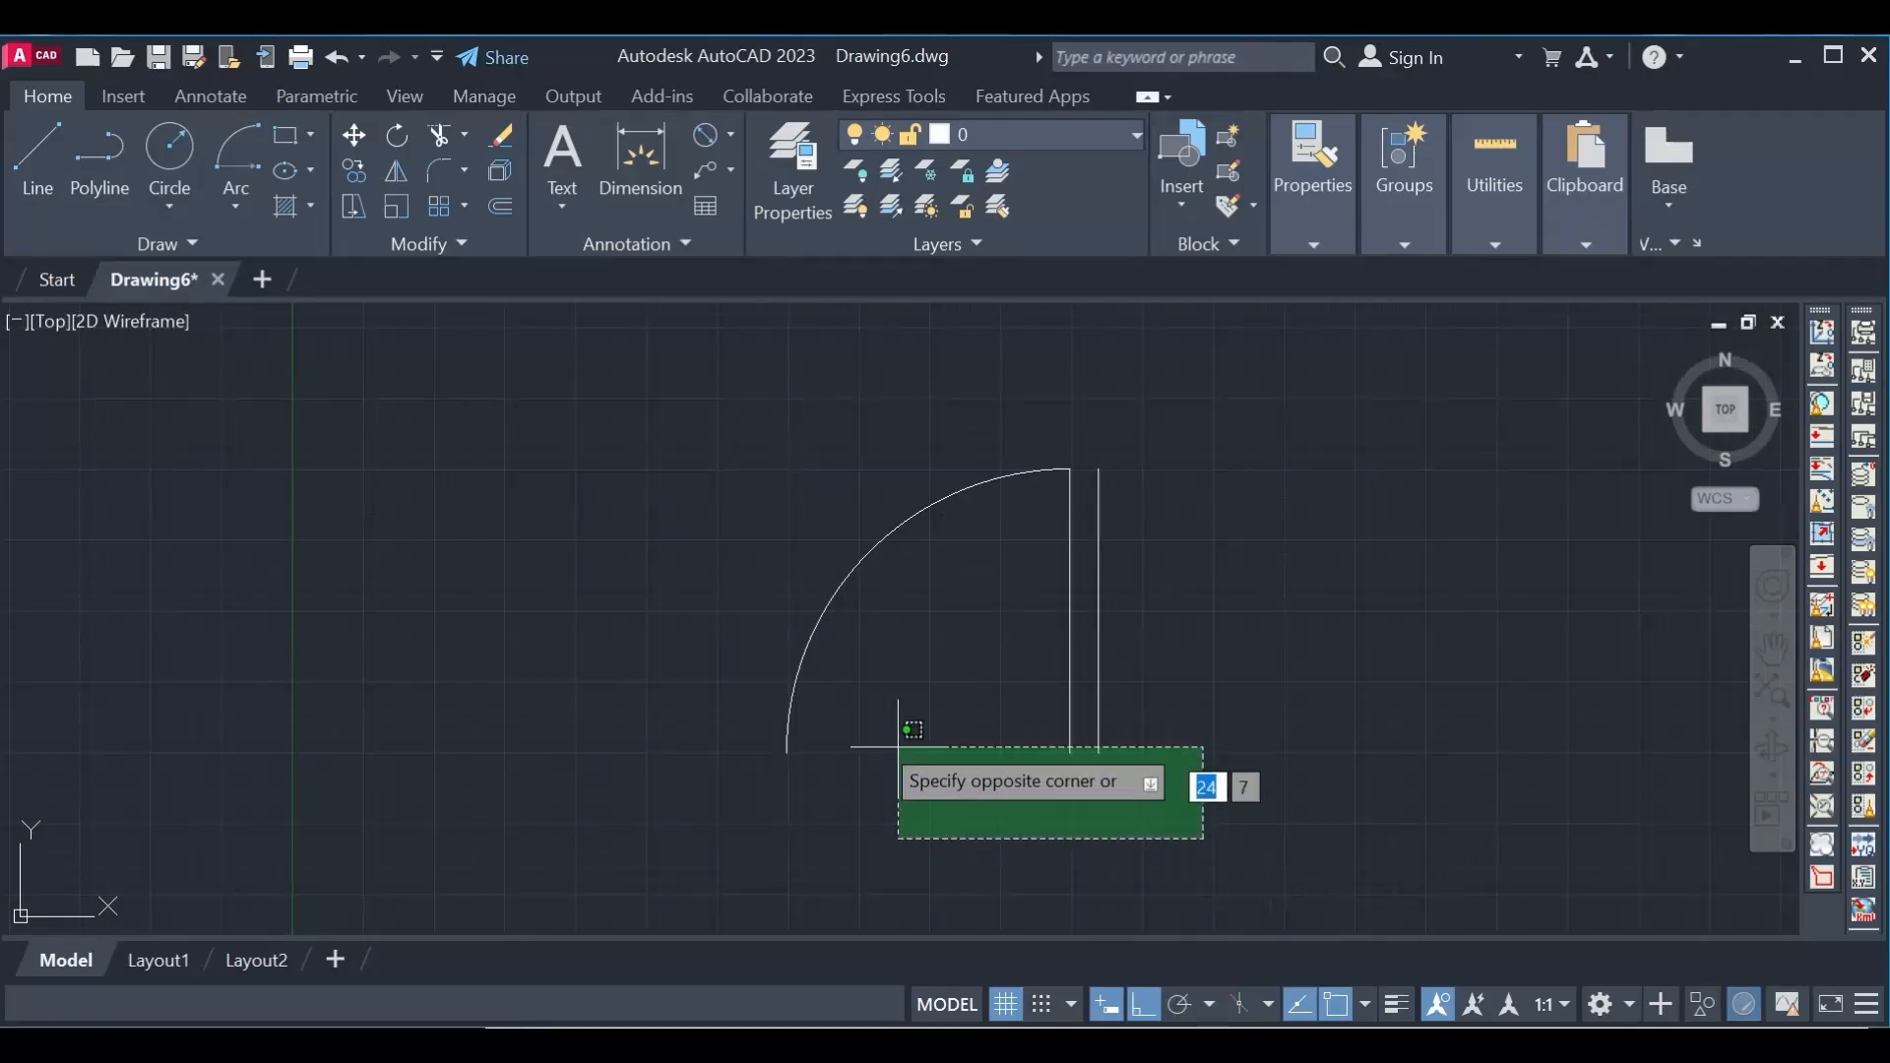
click(665, 394)
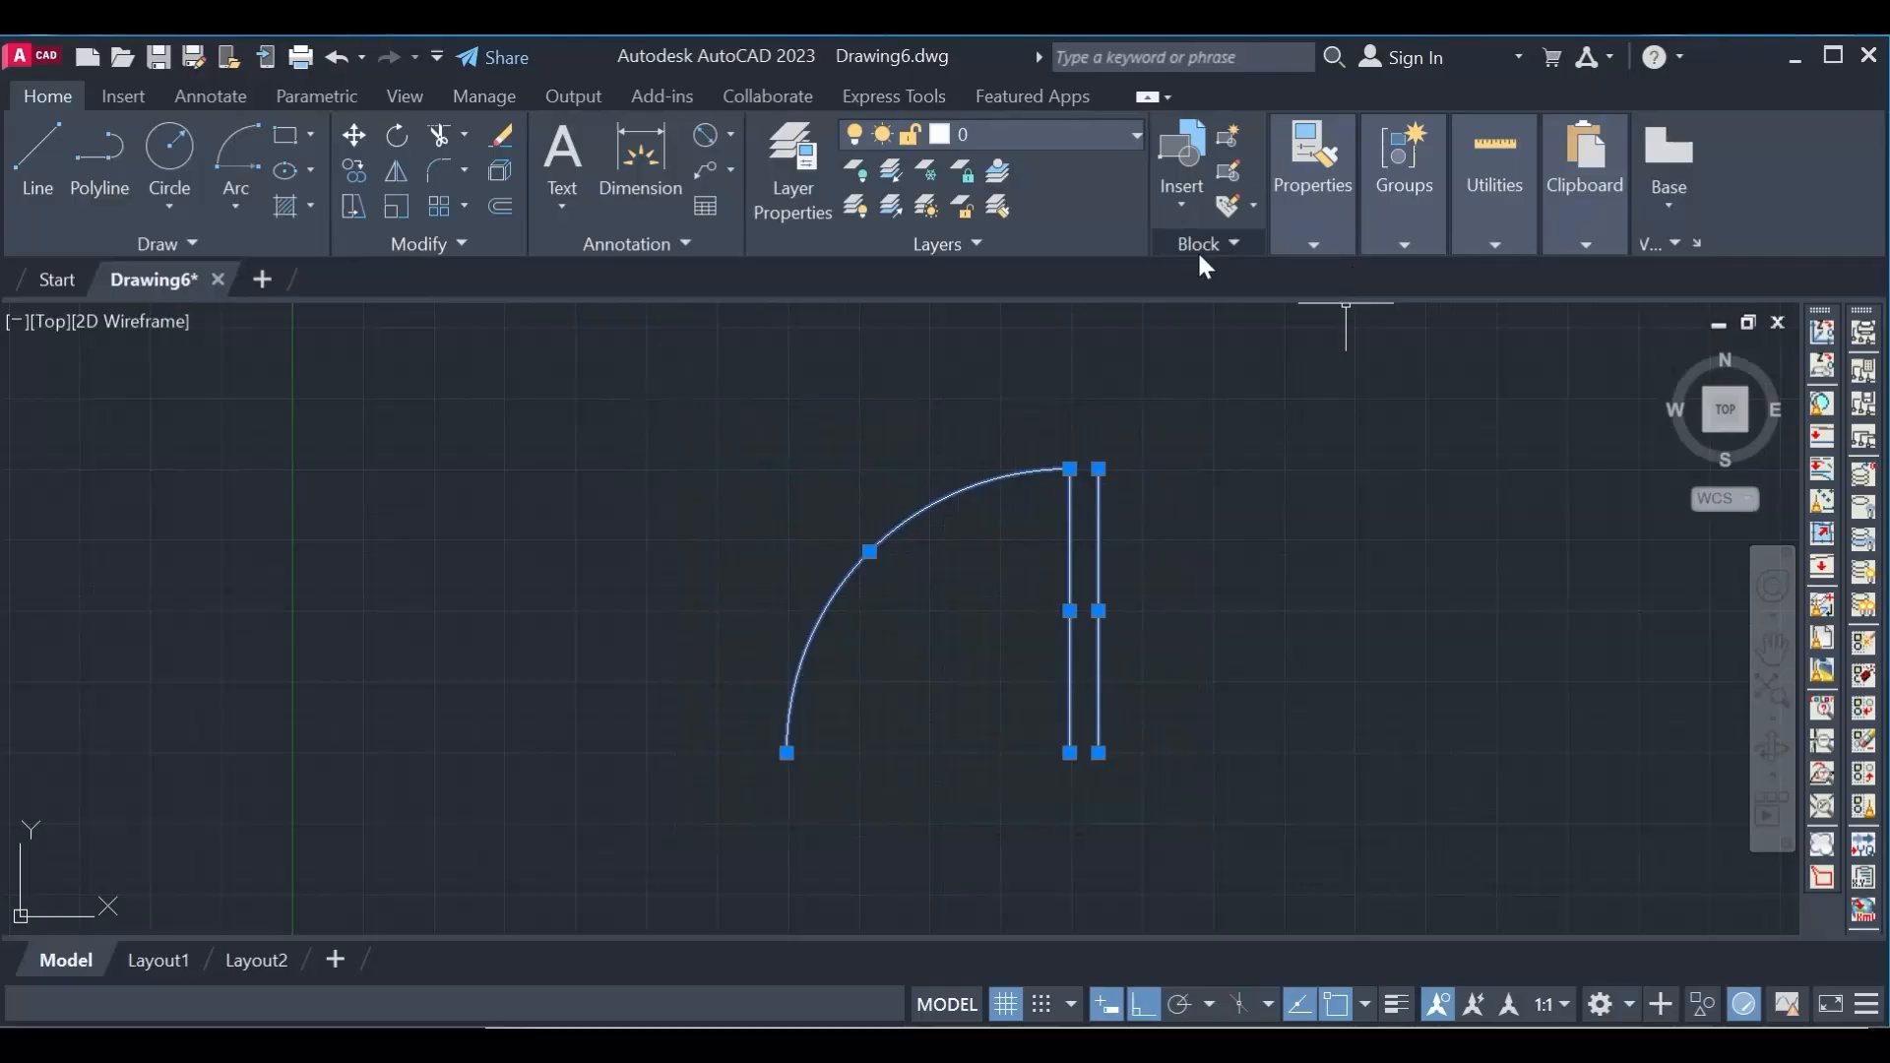
click(1230, 145)
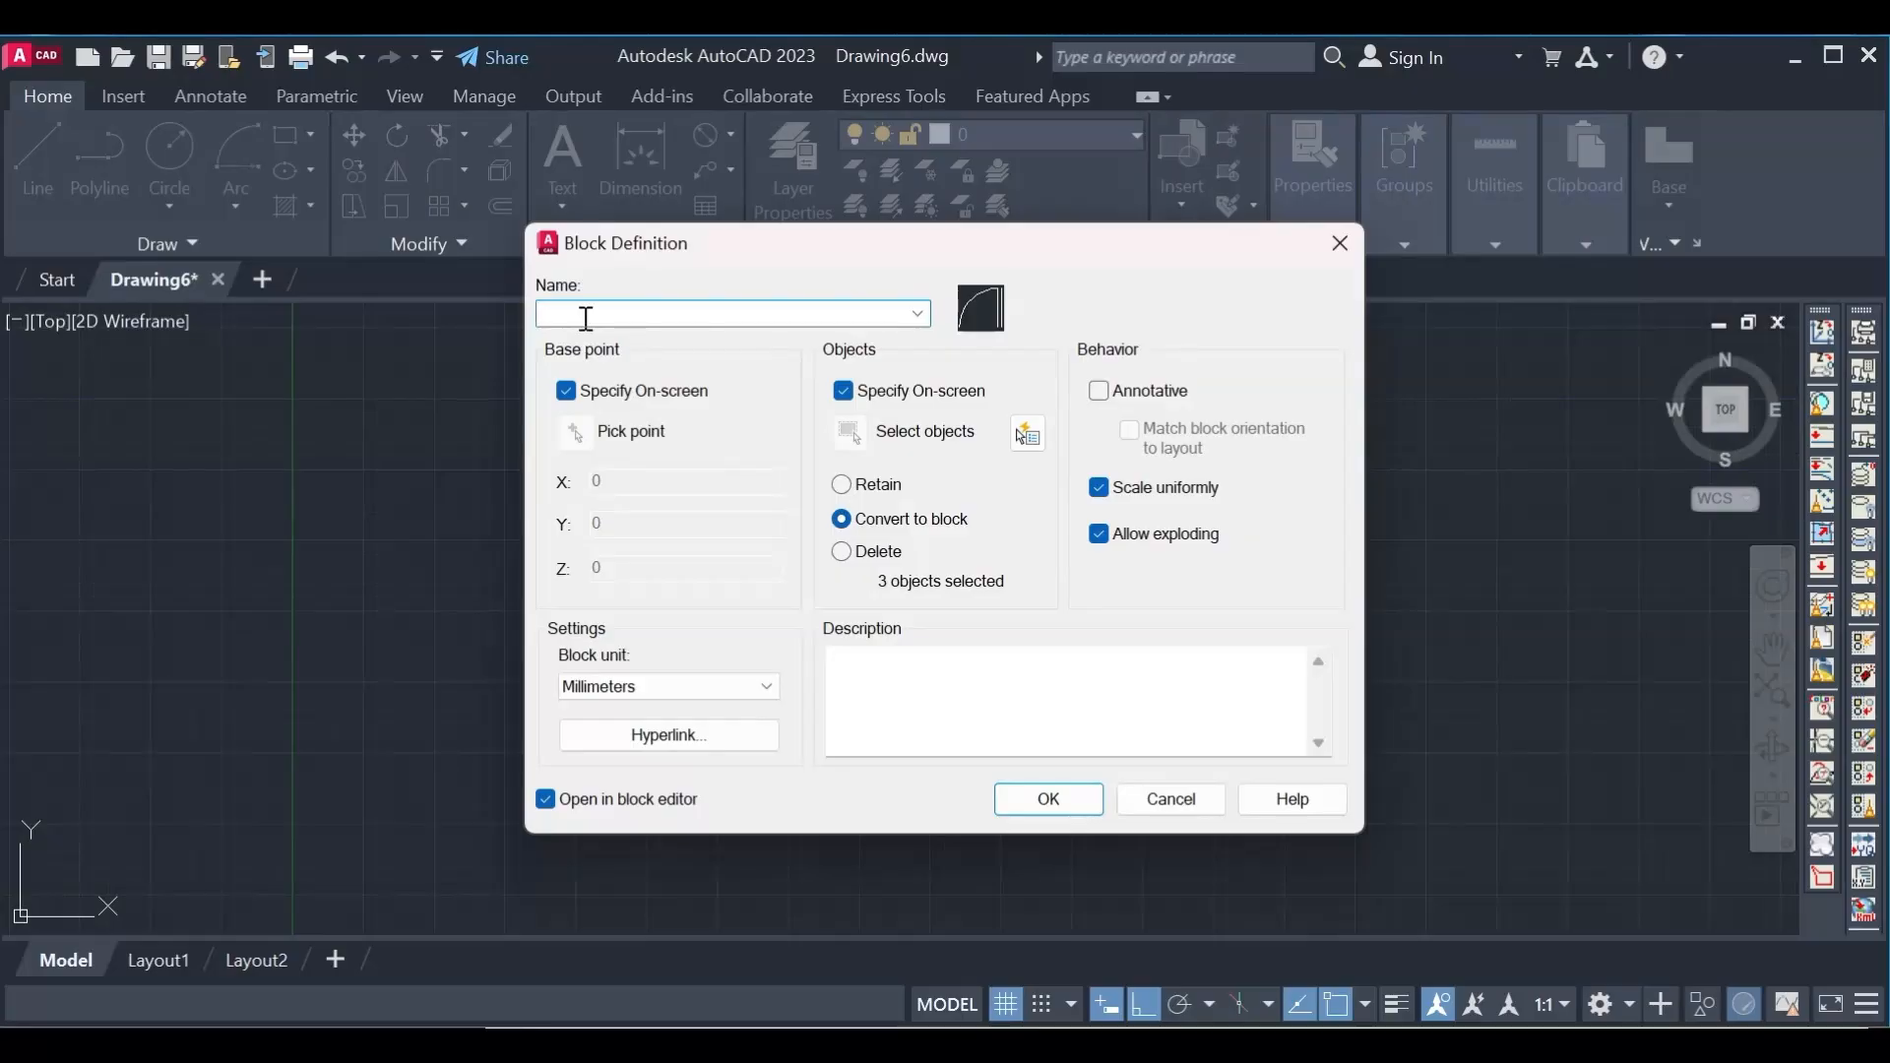
text(DOOR)
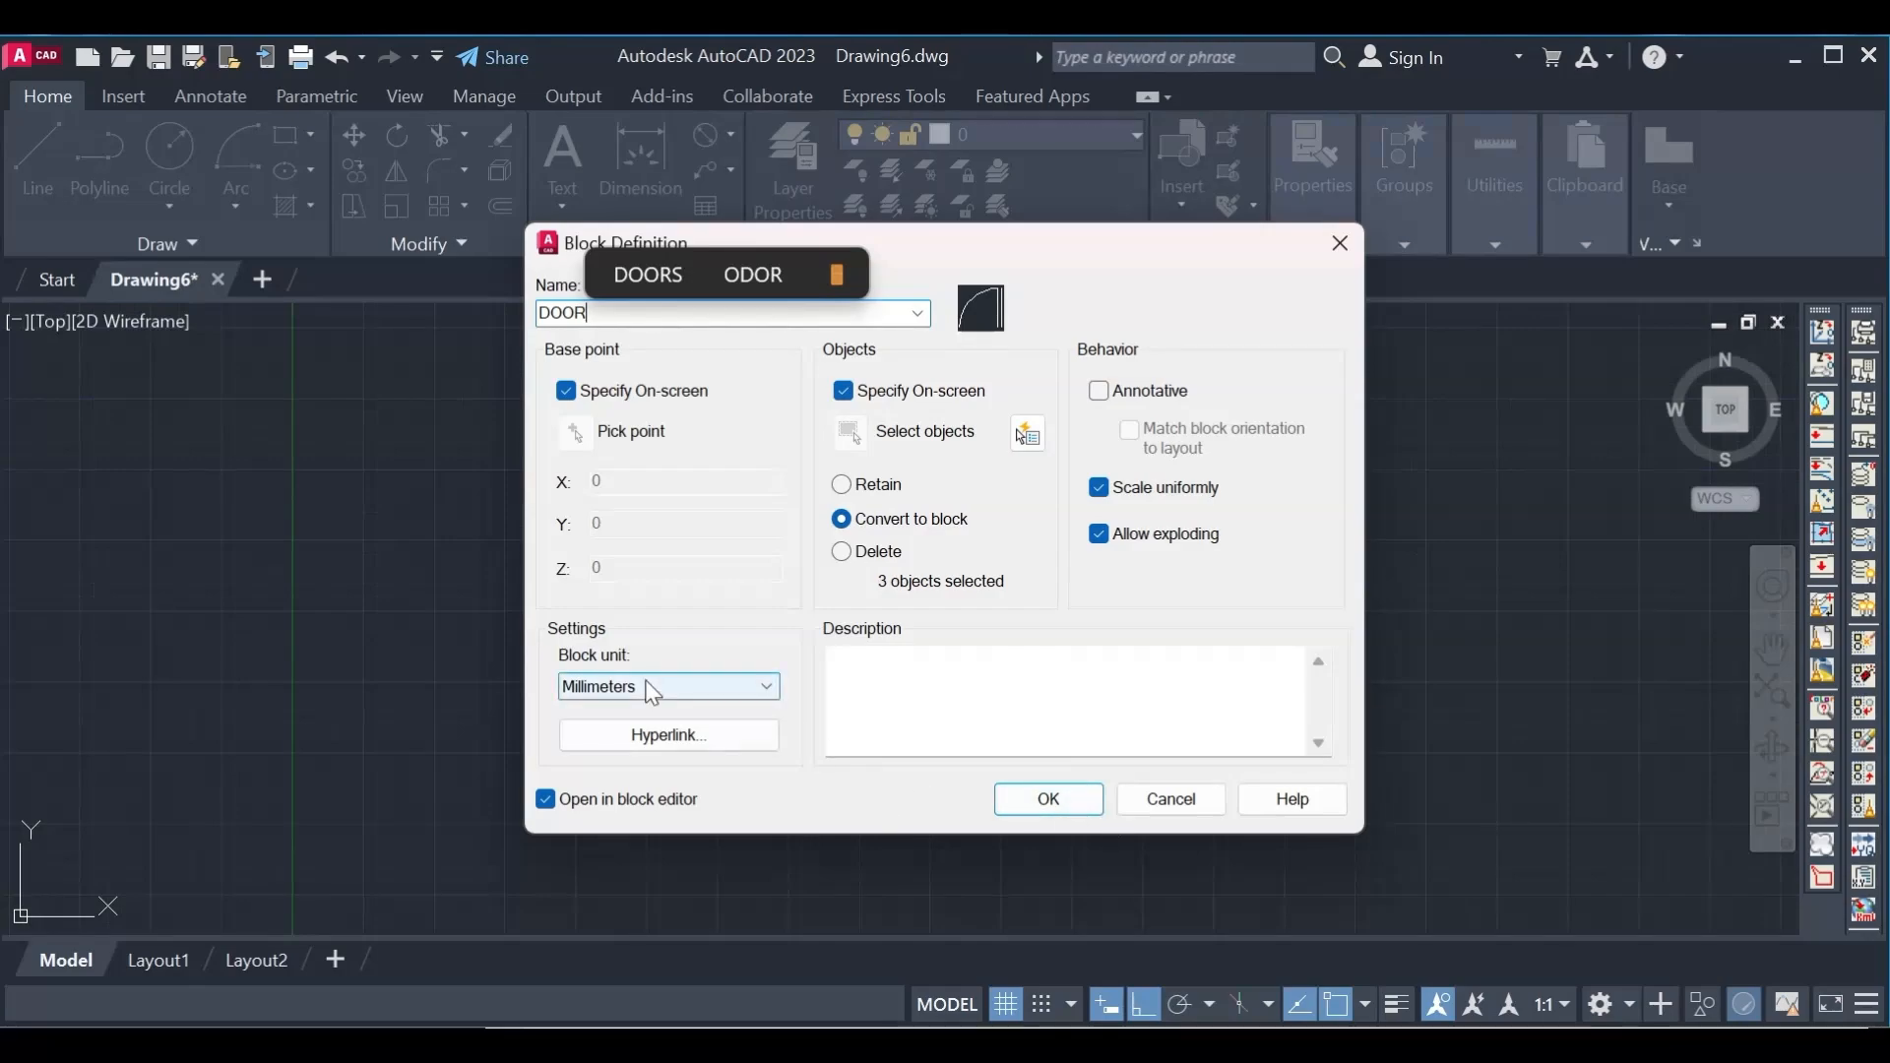
click(1048, 798)
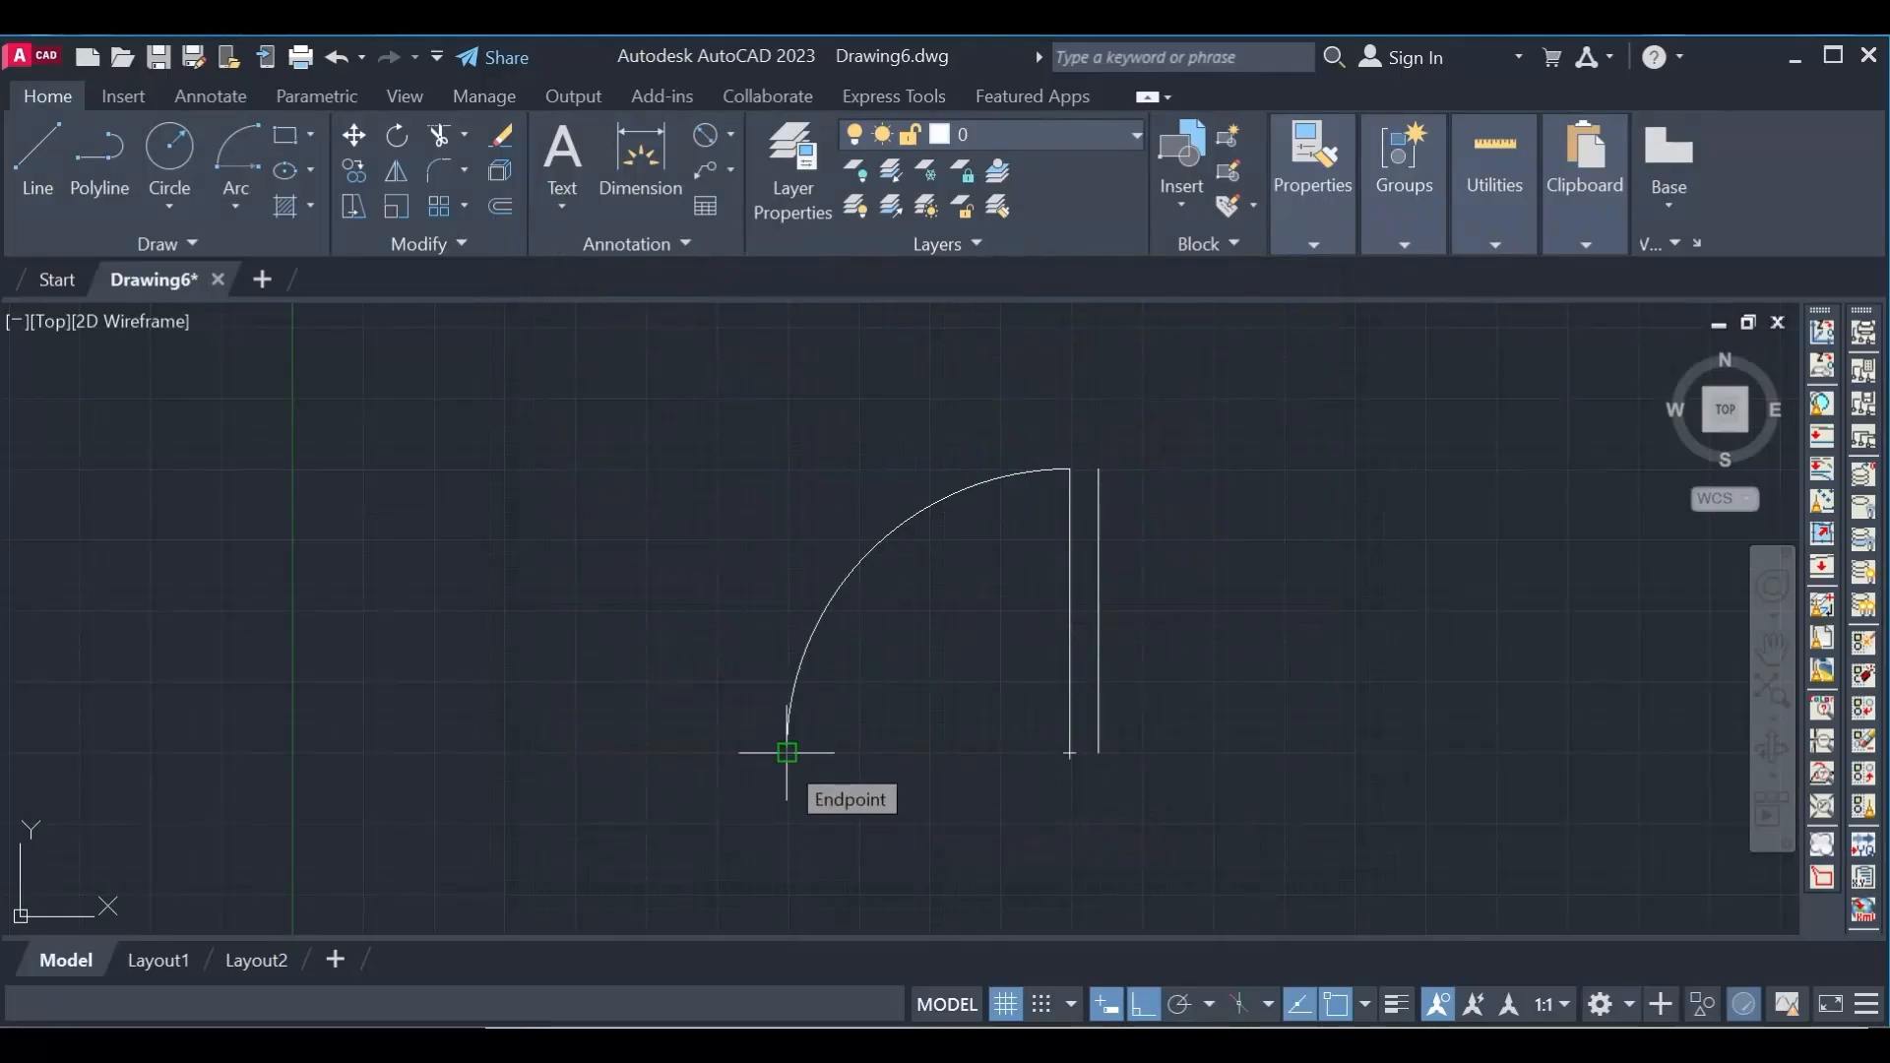
Set the block's base point at the arc's lower endpoint, choose the arc and both lines as its objects, and close the Block Editor
click(787, 753)
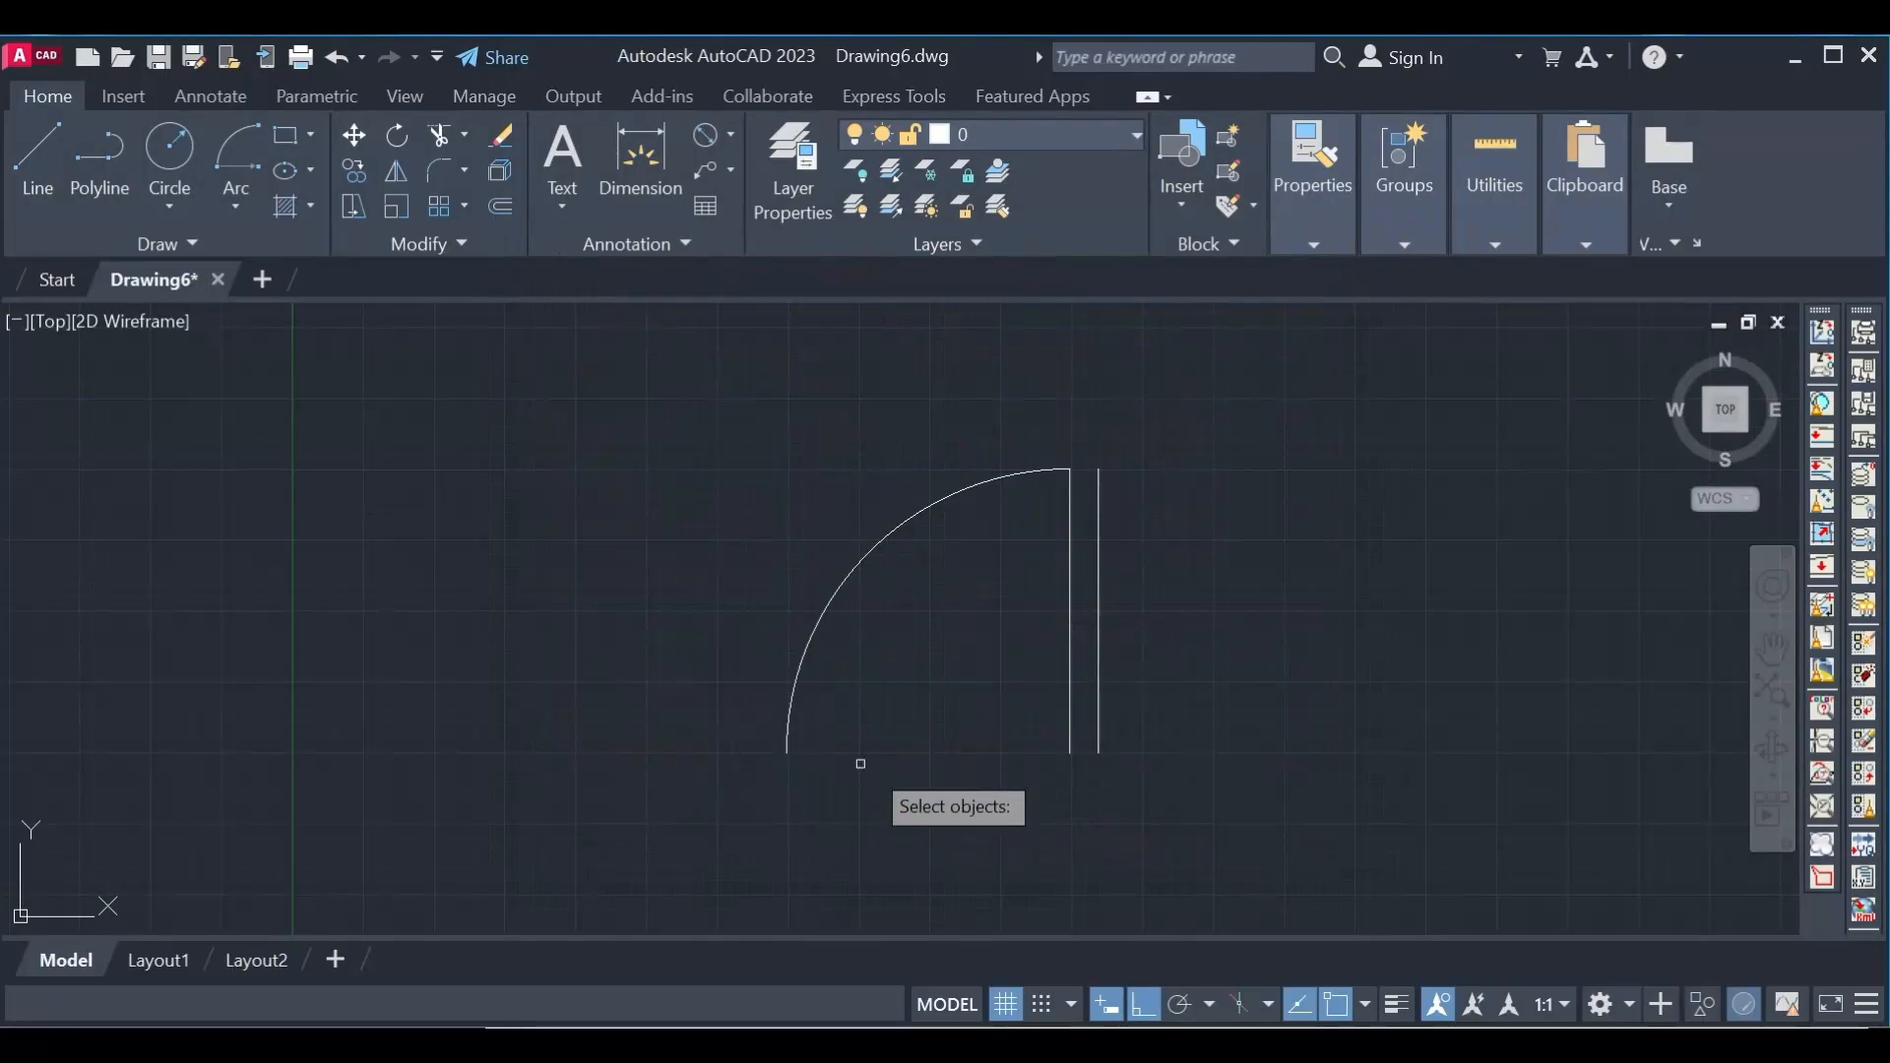
click(1180, 847)
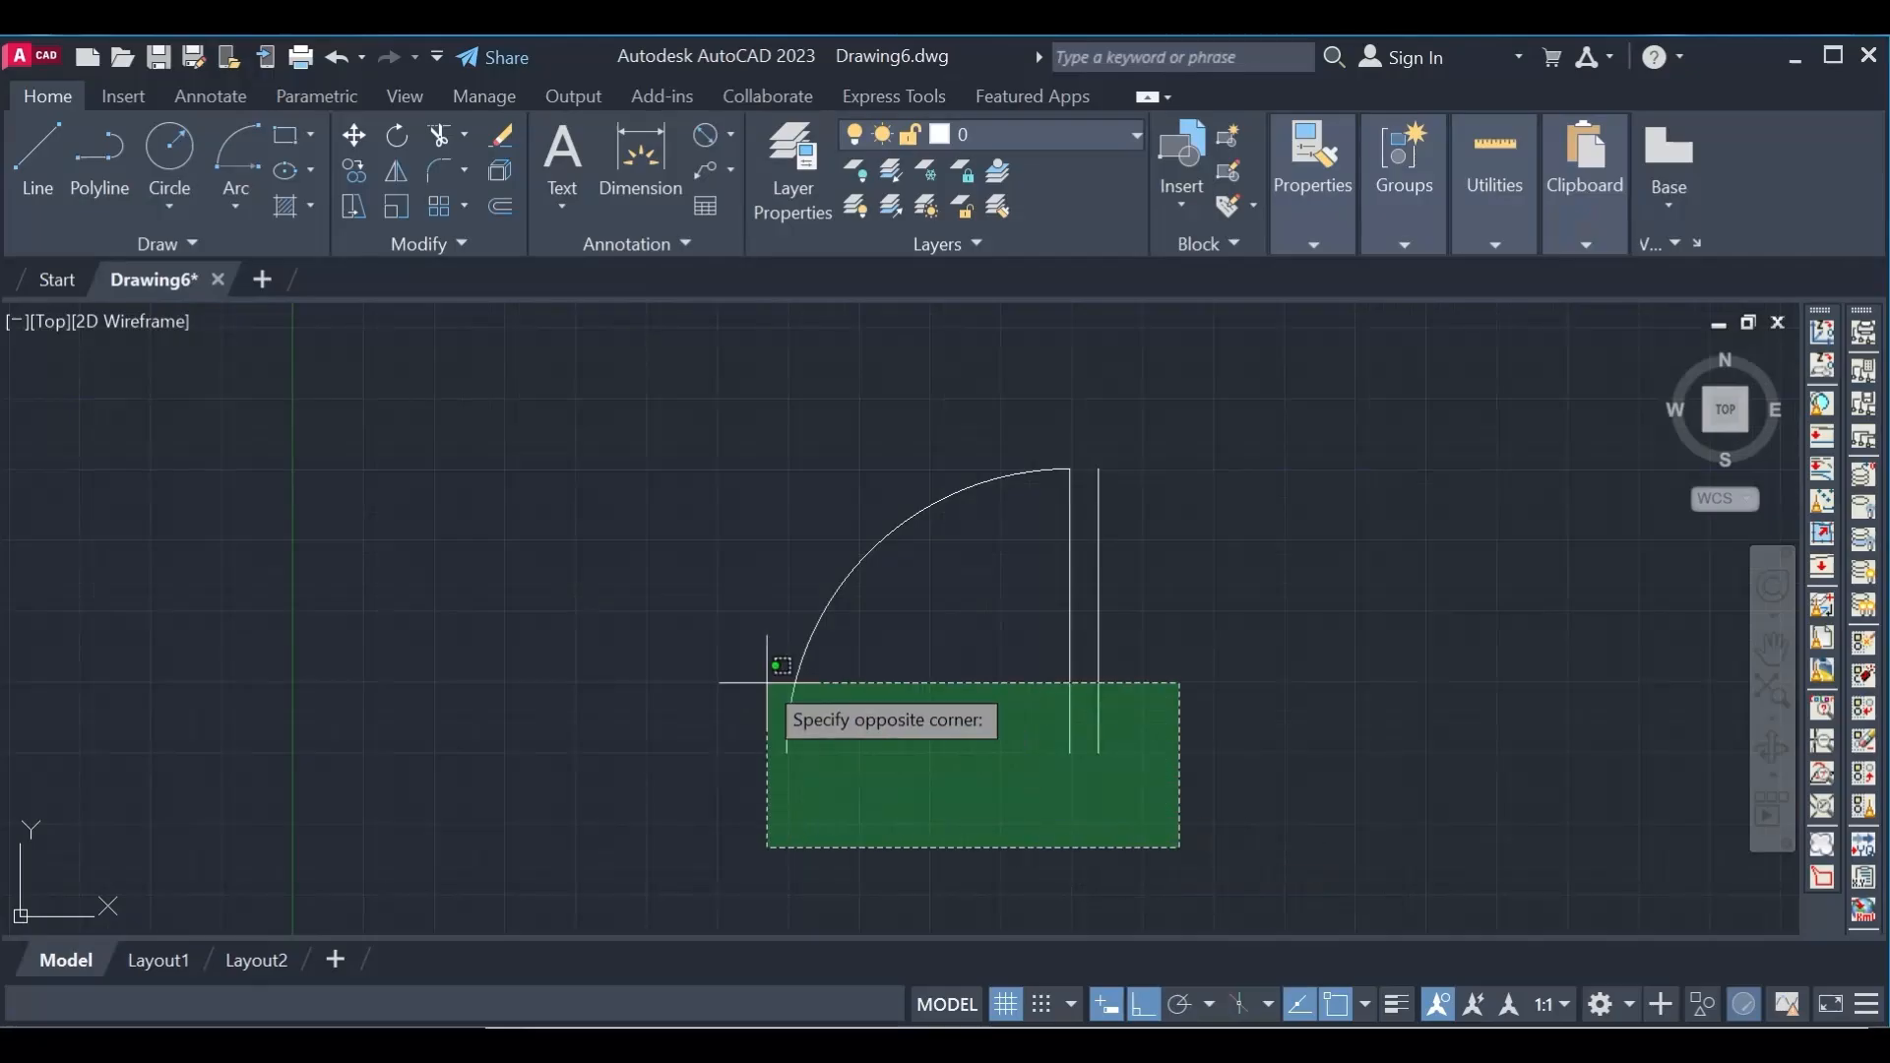
click(683, 394)
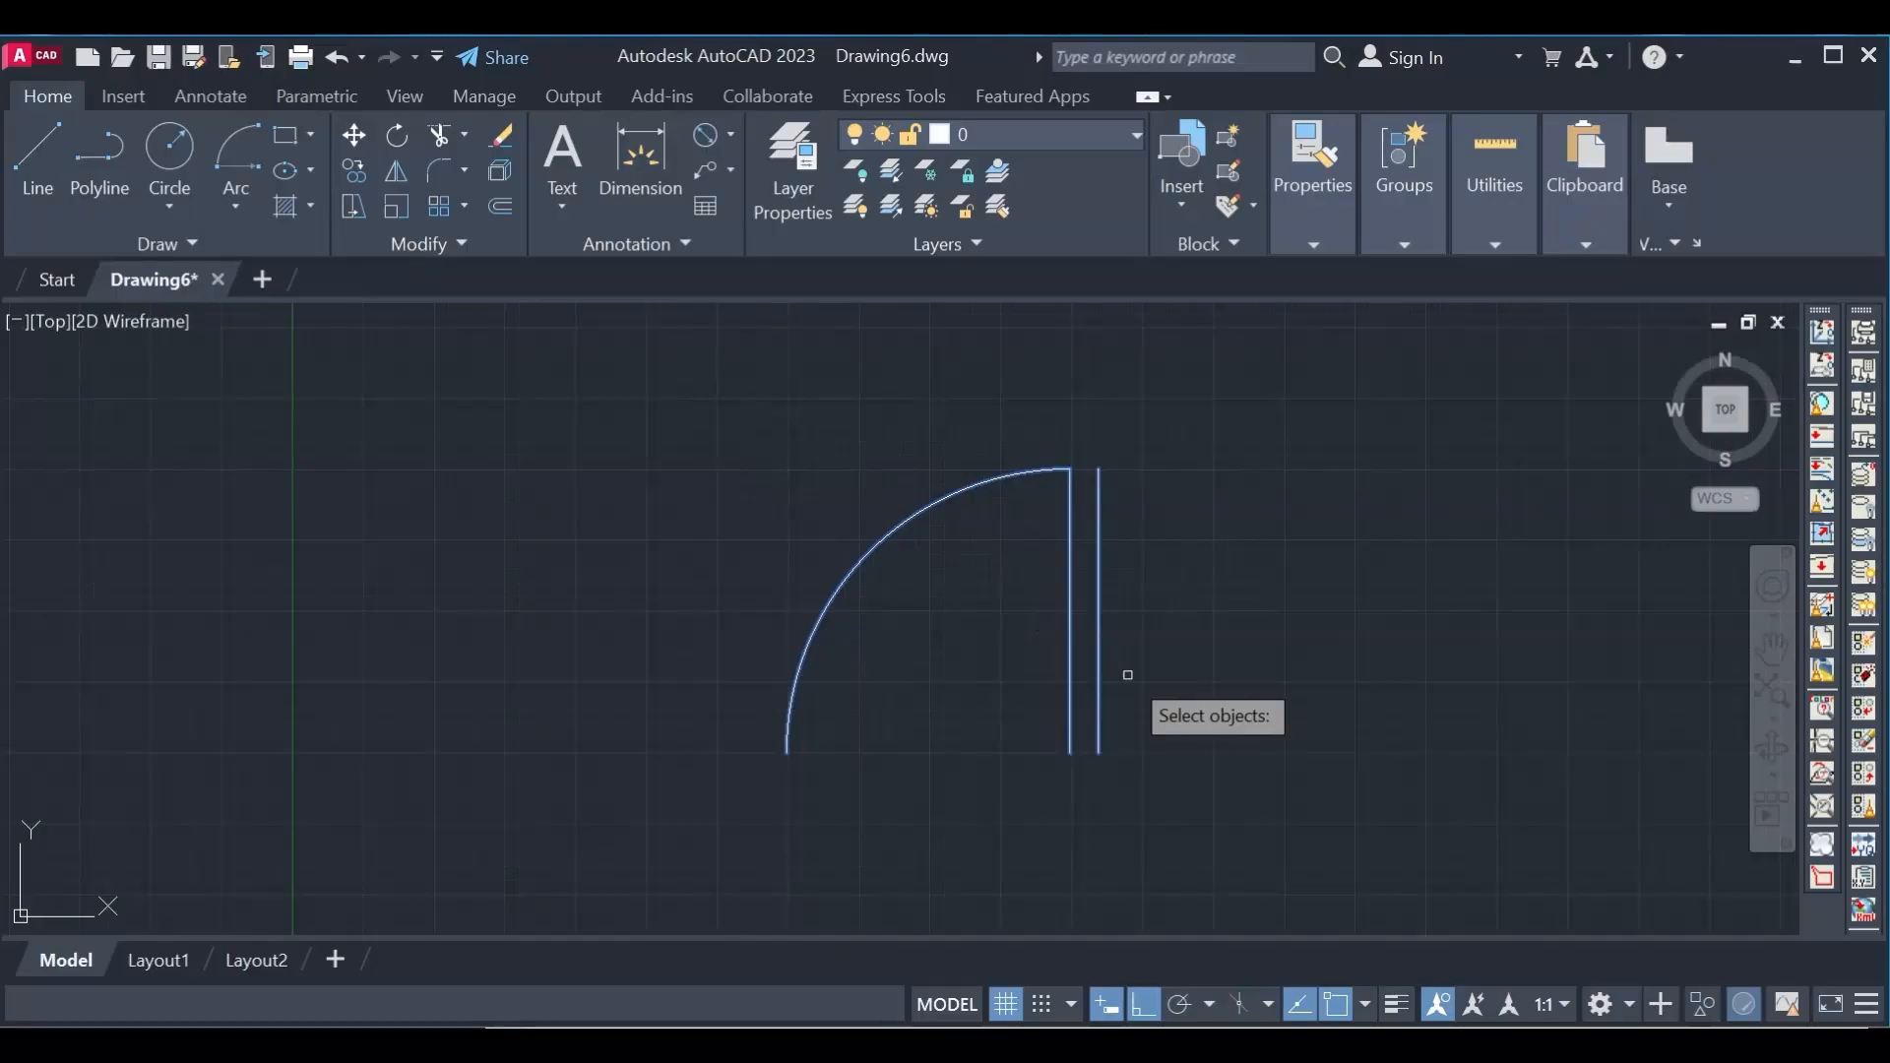
key(Return)
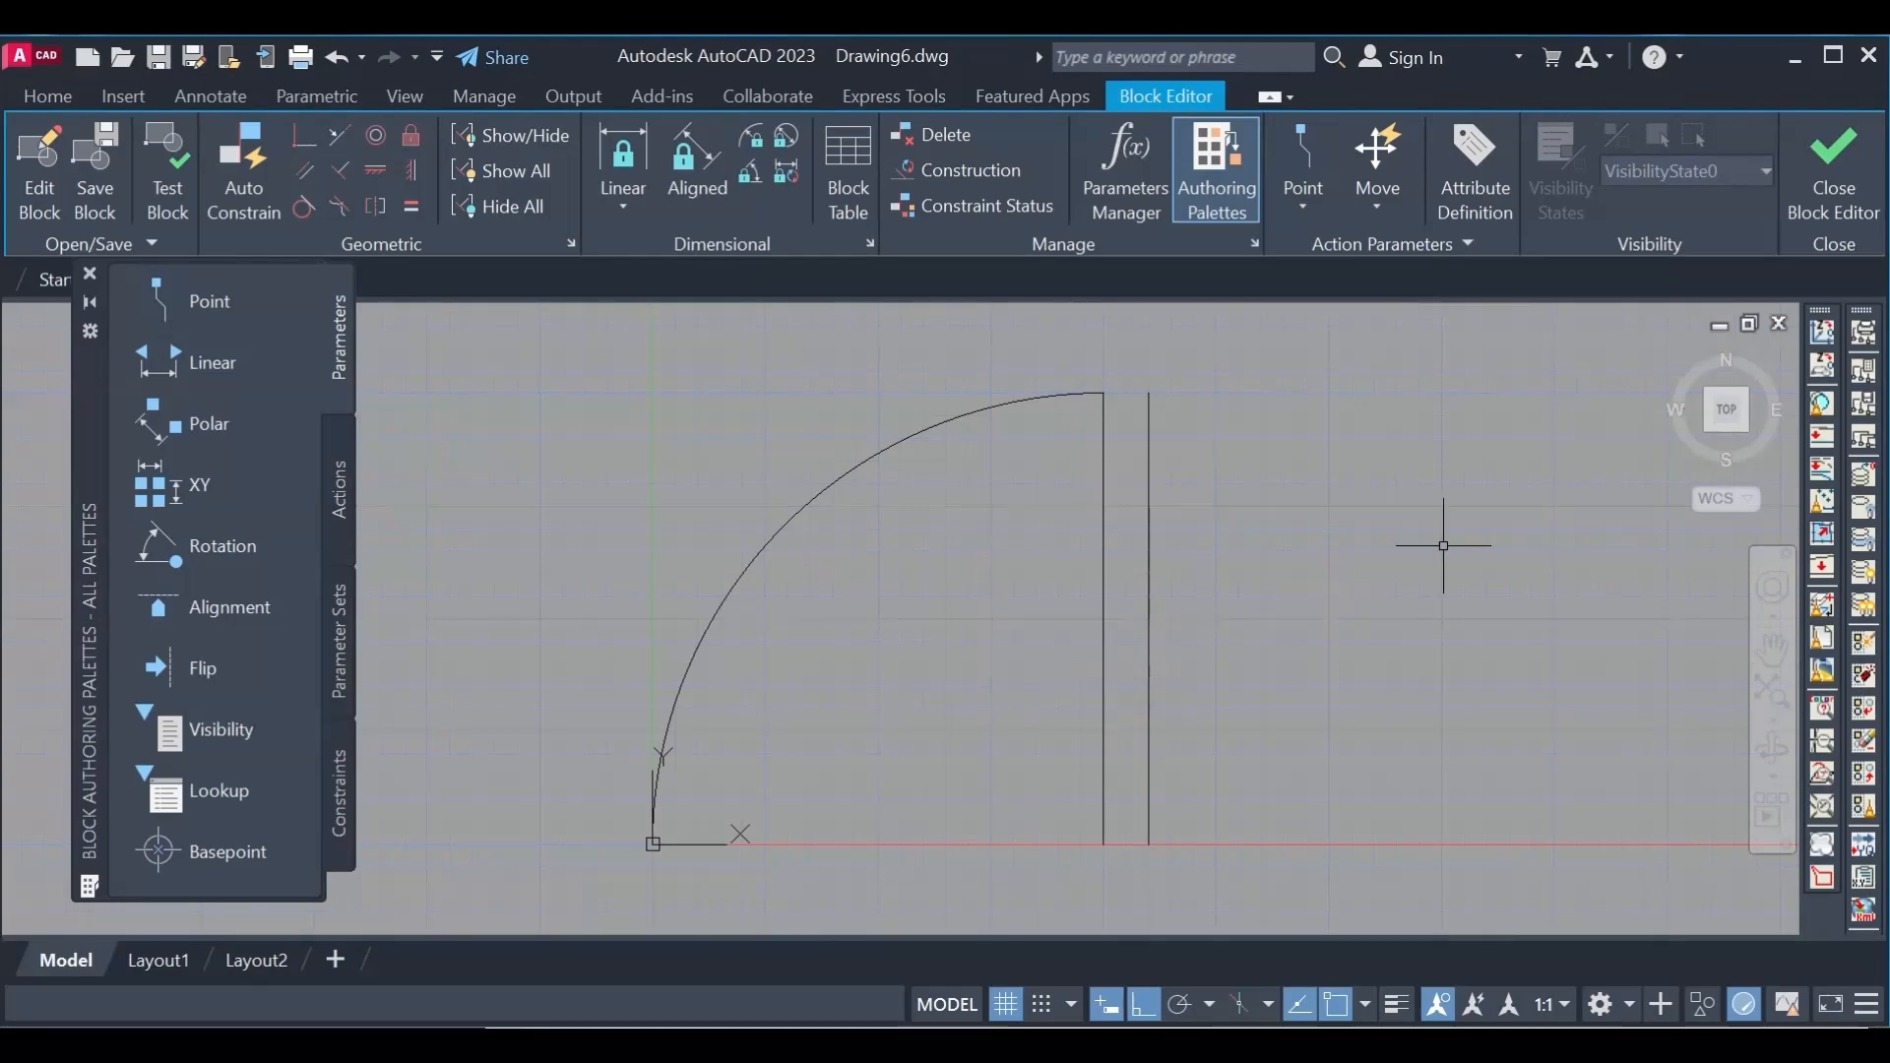
click(1866, 200)
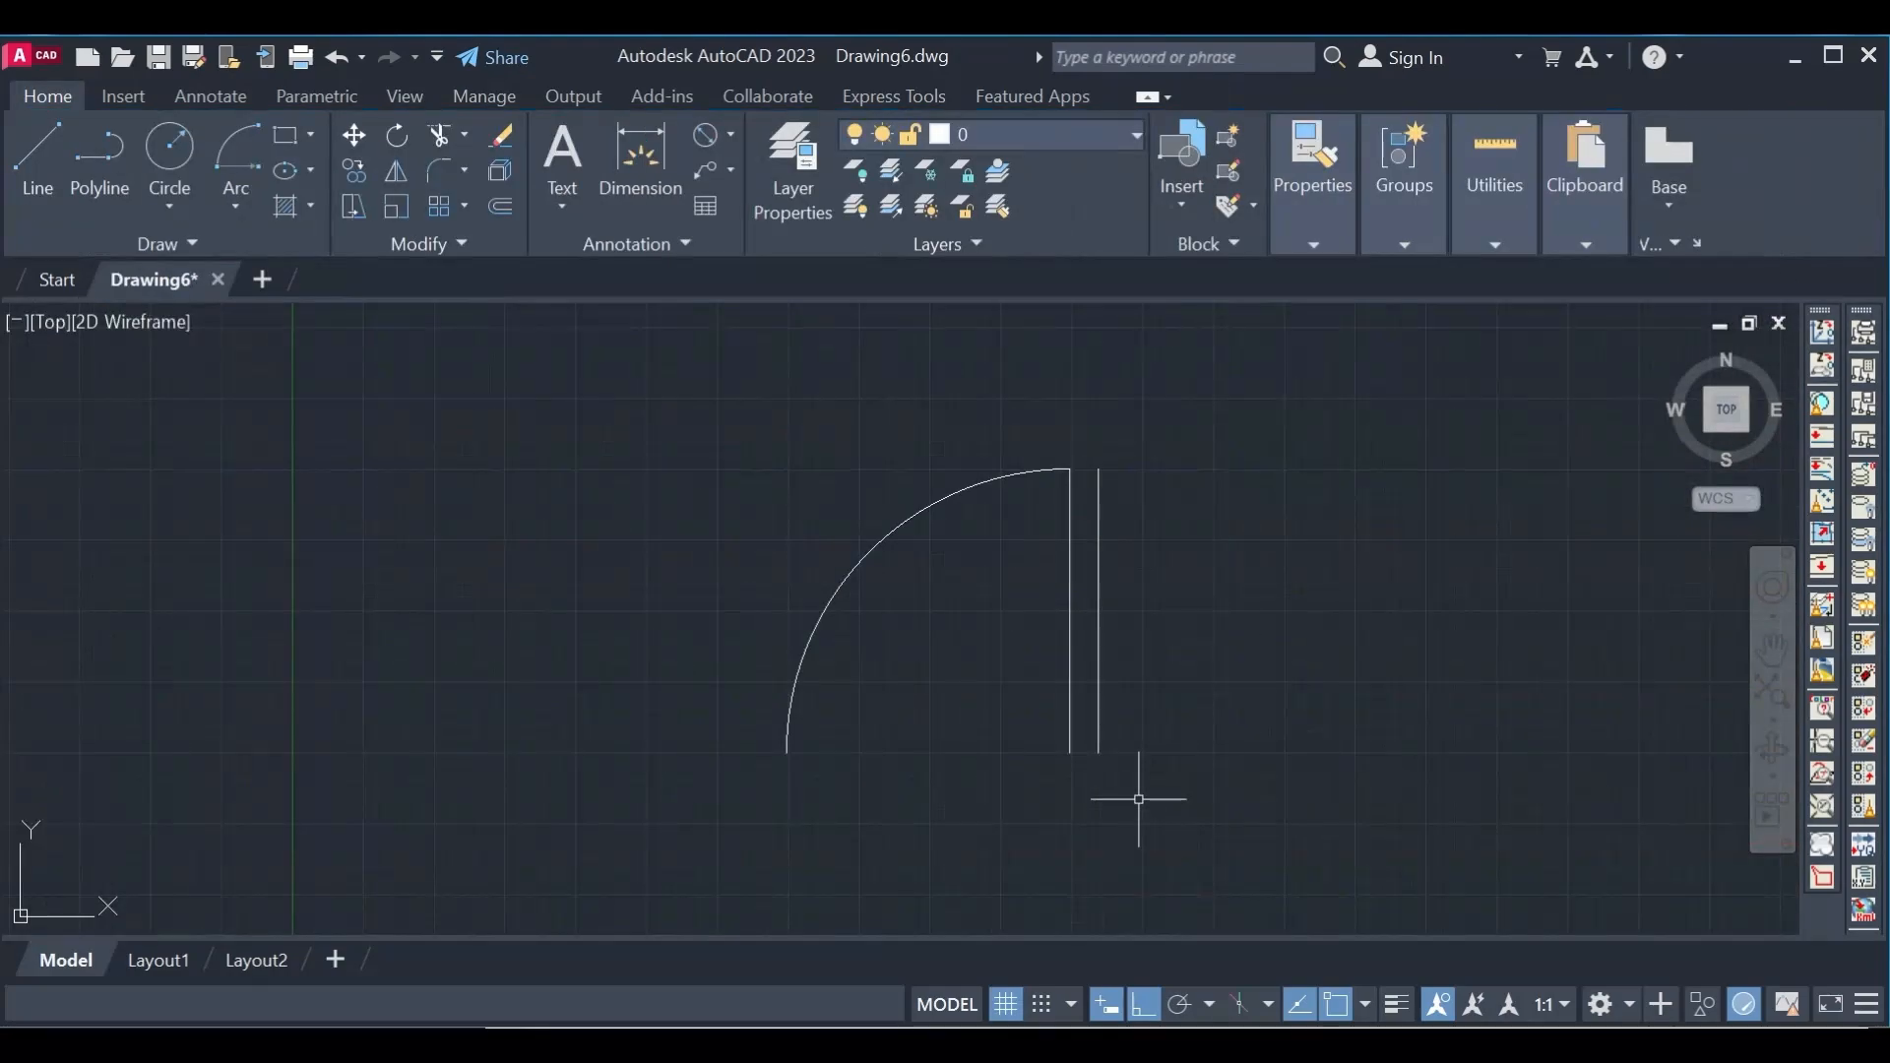
Insert two more DOOR blocks, one to the right and one to the left of the original door
click(1099, 633)
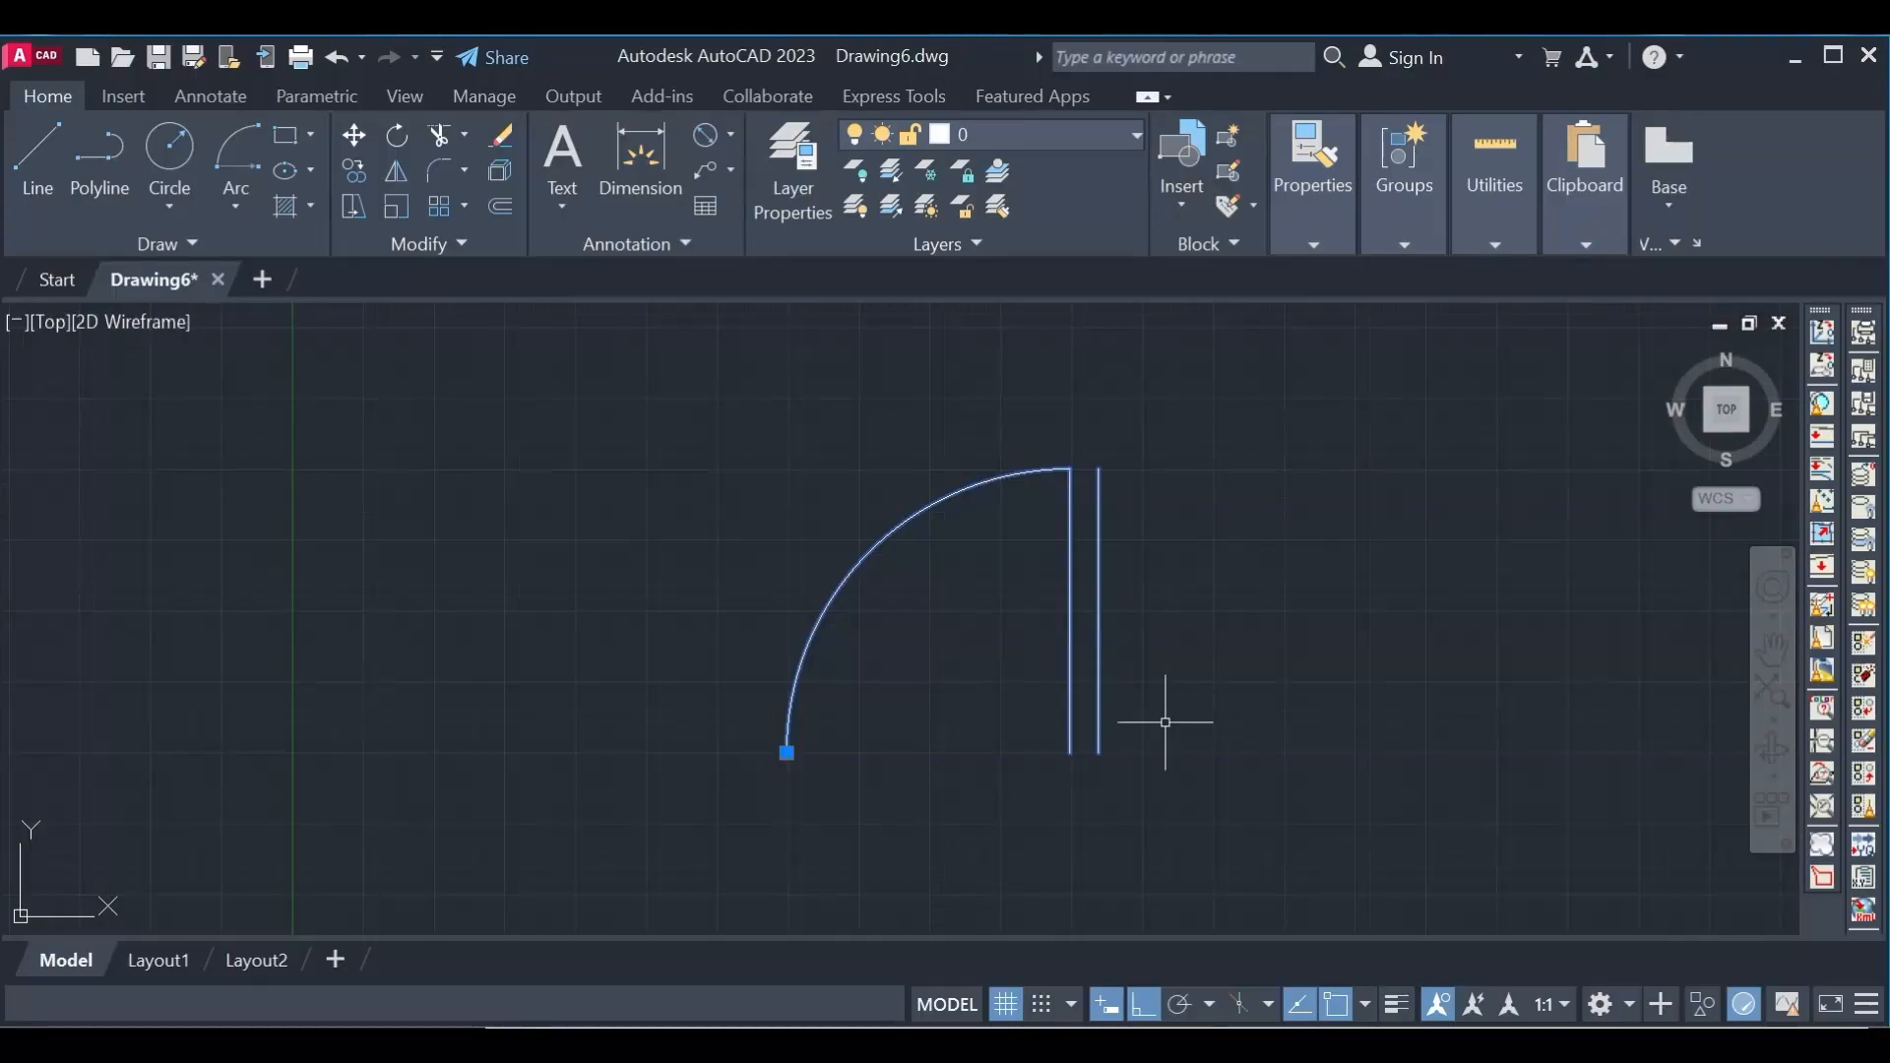
click(1190, 210)
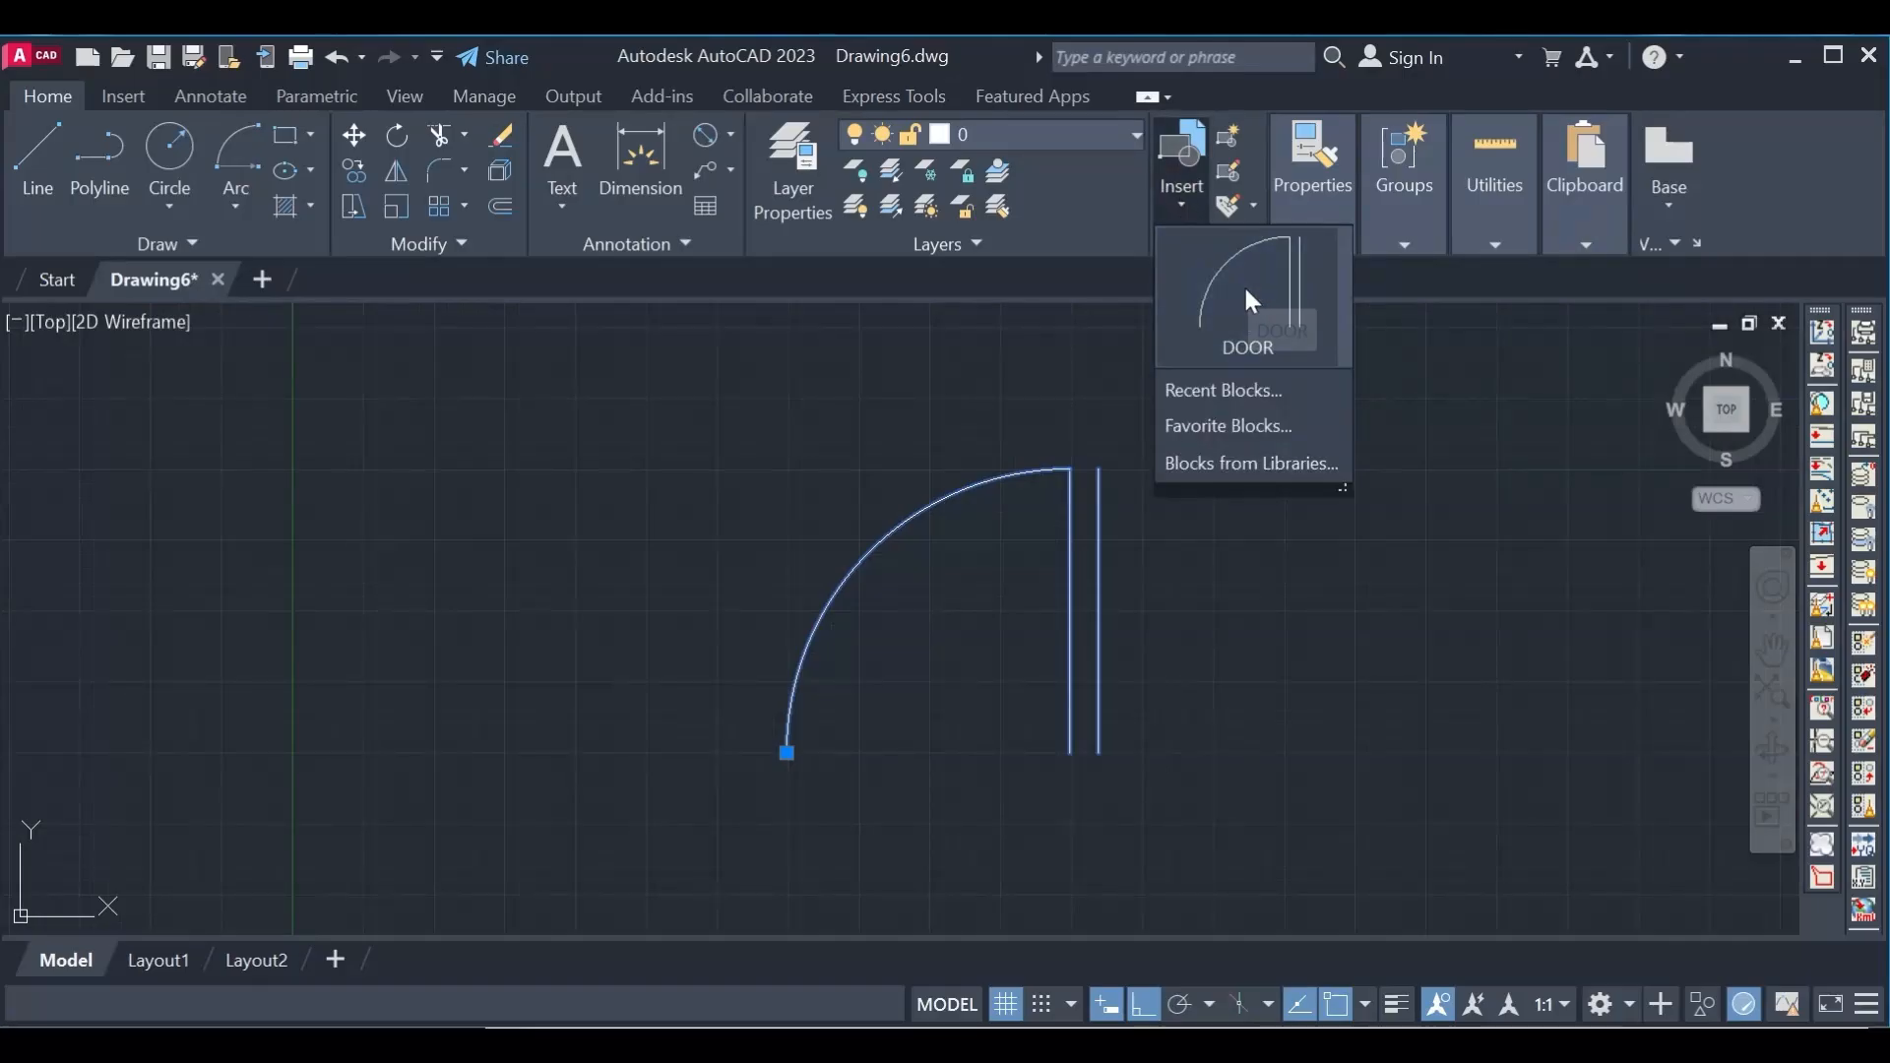
click(1245, 293)
click(1235, 725)
click(1181, 177)
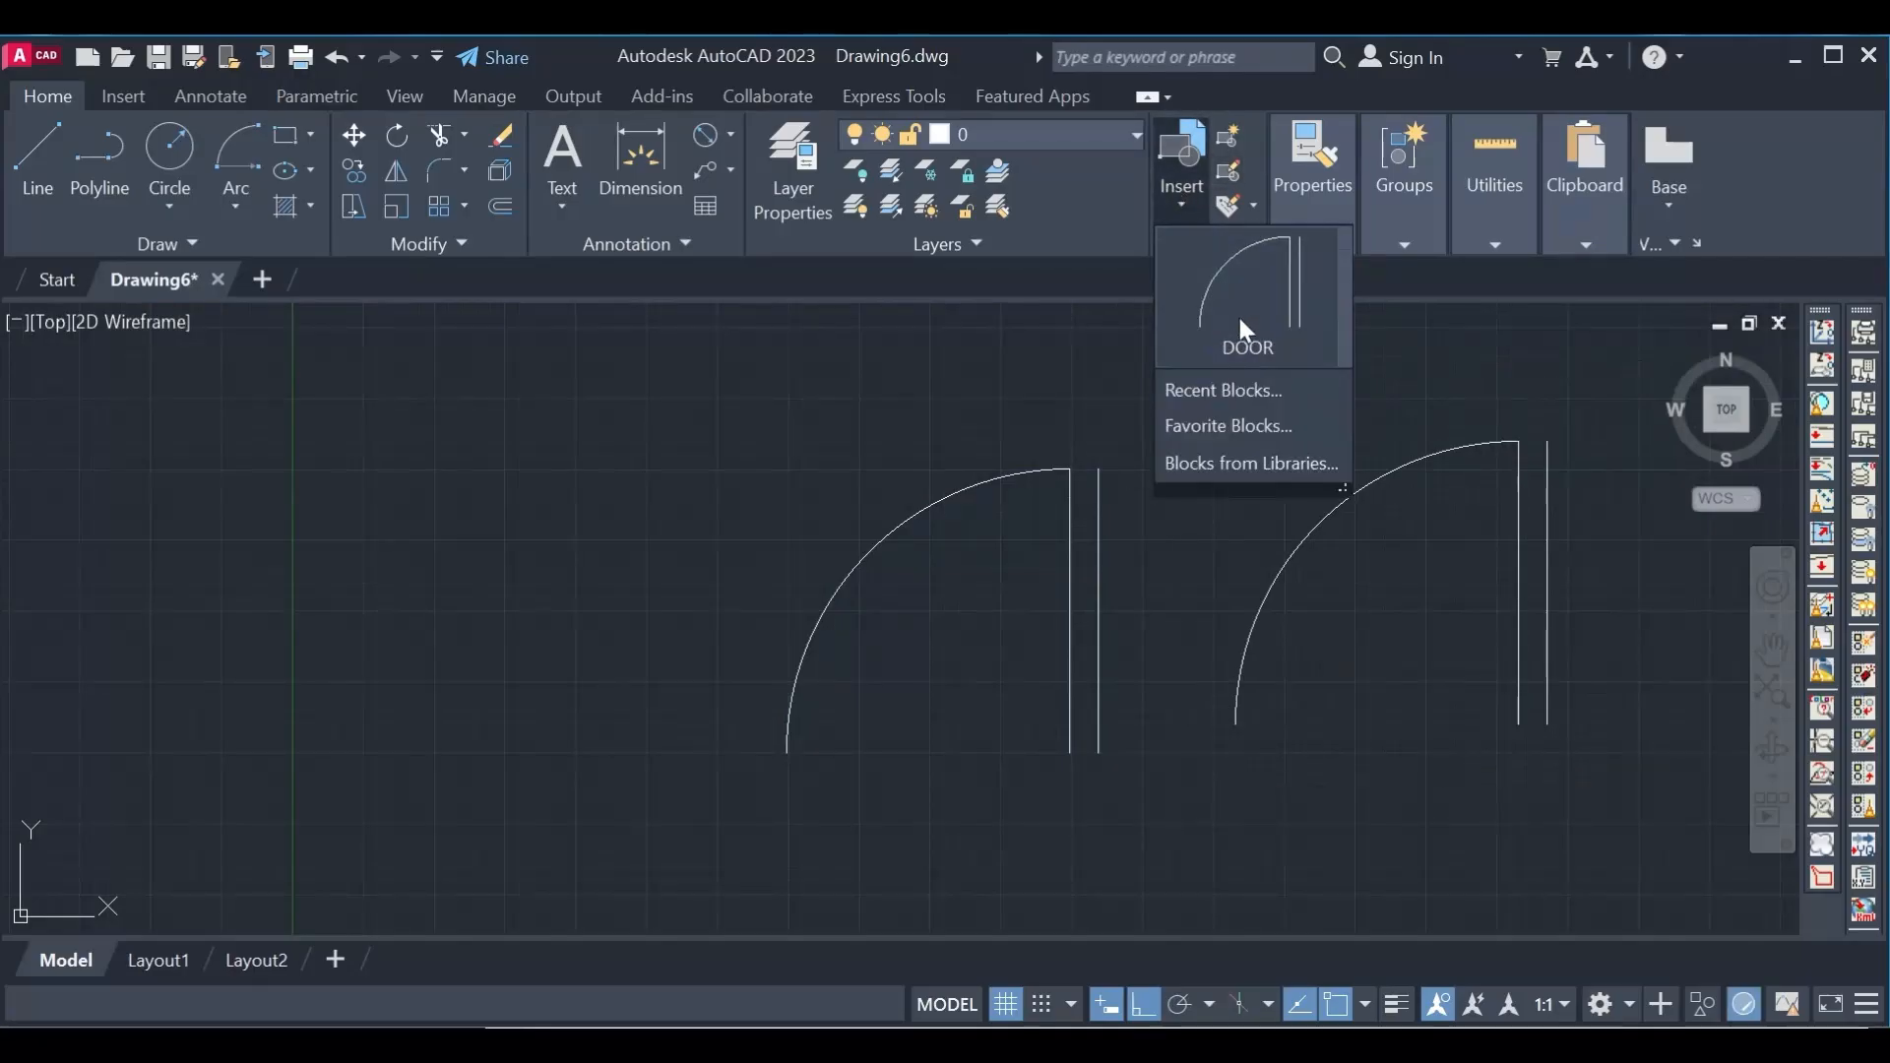
click(1243, 333)
click(394, 730)
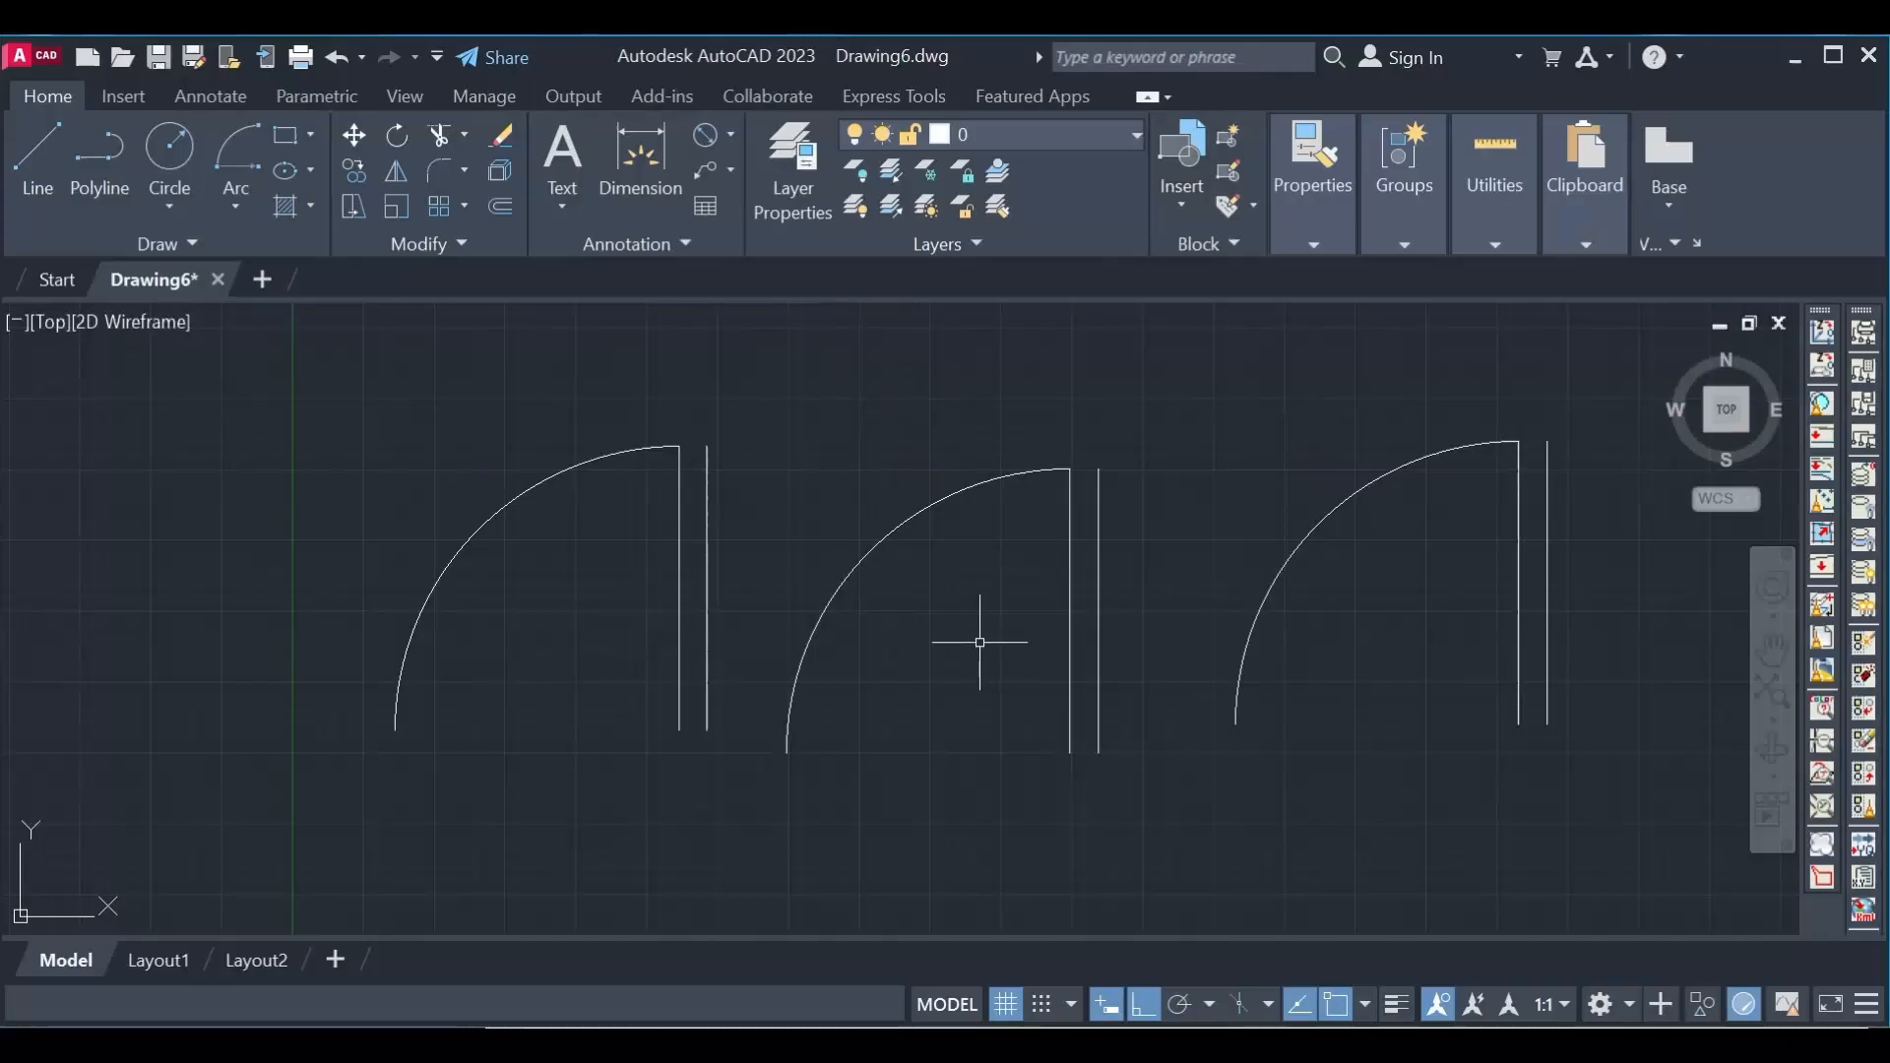
Copy the middle door from its arc's lower endpoint to five spots: directly above, about 38 and 54 units right, upper right and upper left
text(co)
key(Return)
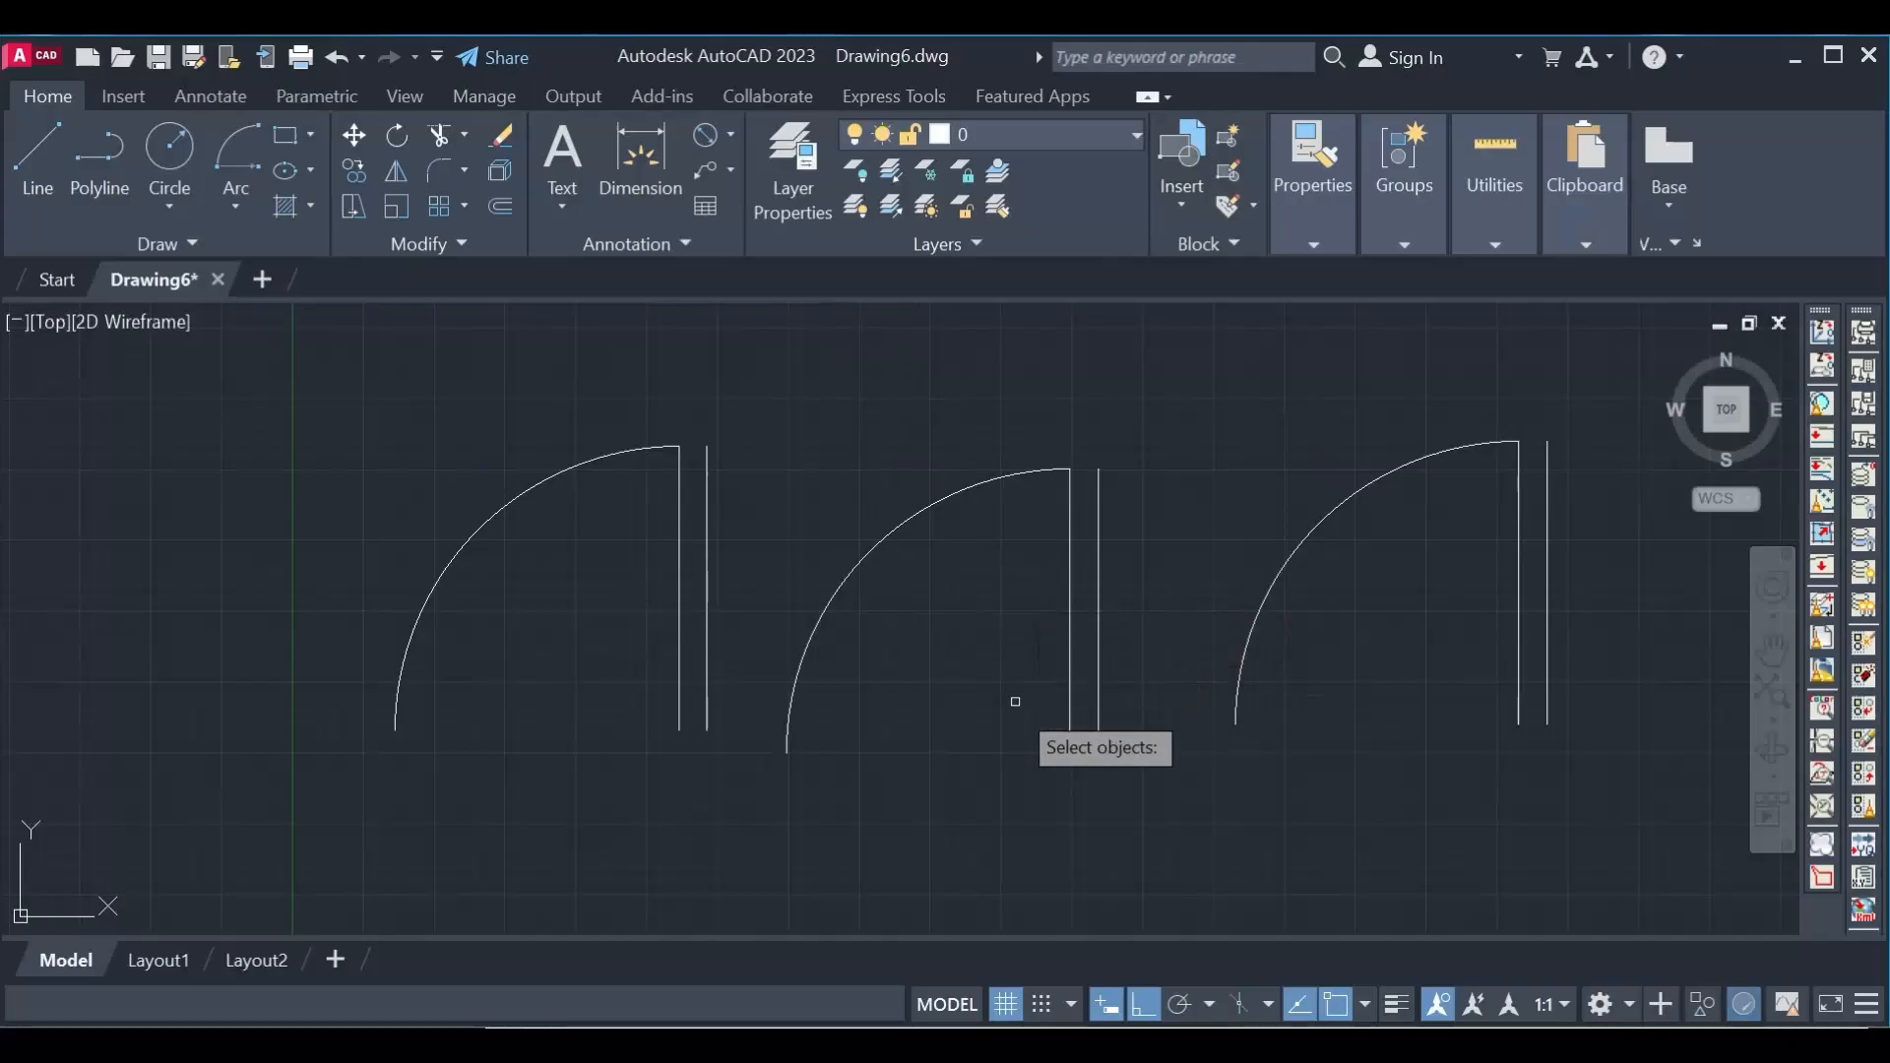
click(1103, 750)
key(Return)
scroll(1093, 722, down, 4)
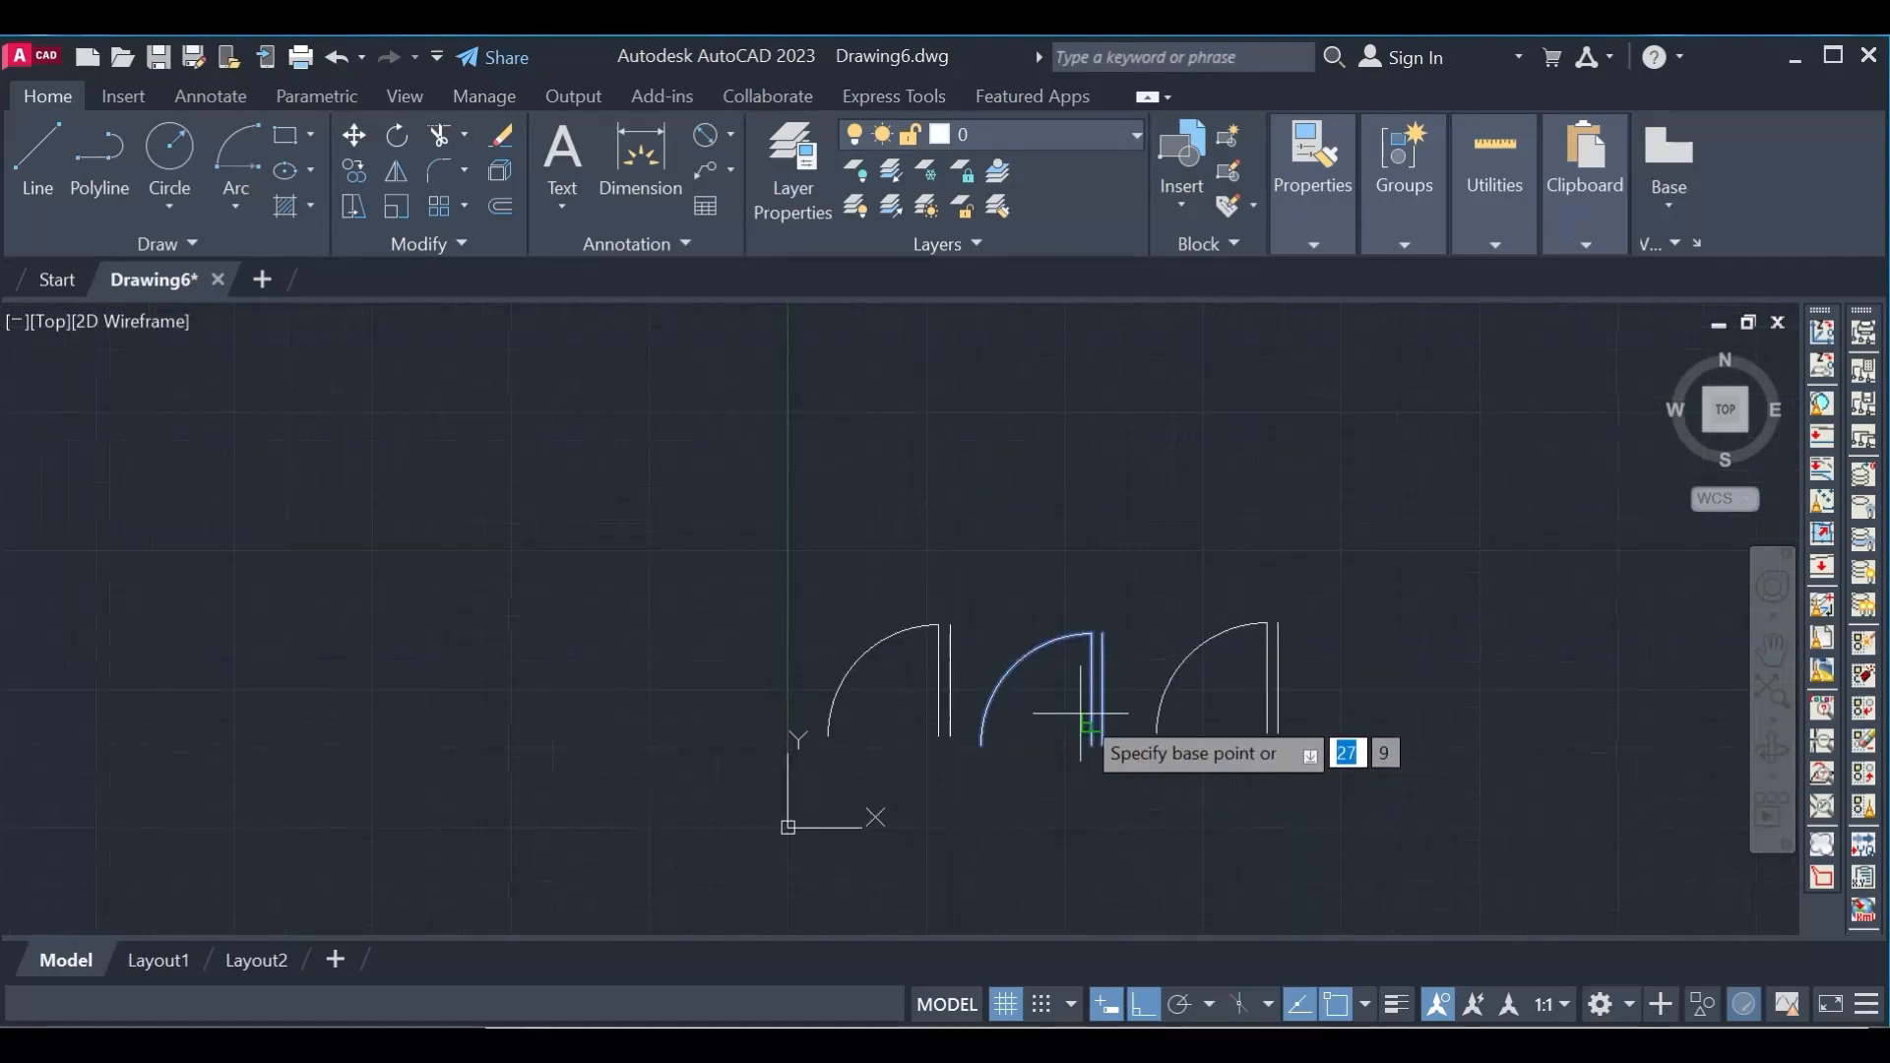
click(982, 743)
click(1026, 560)
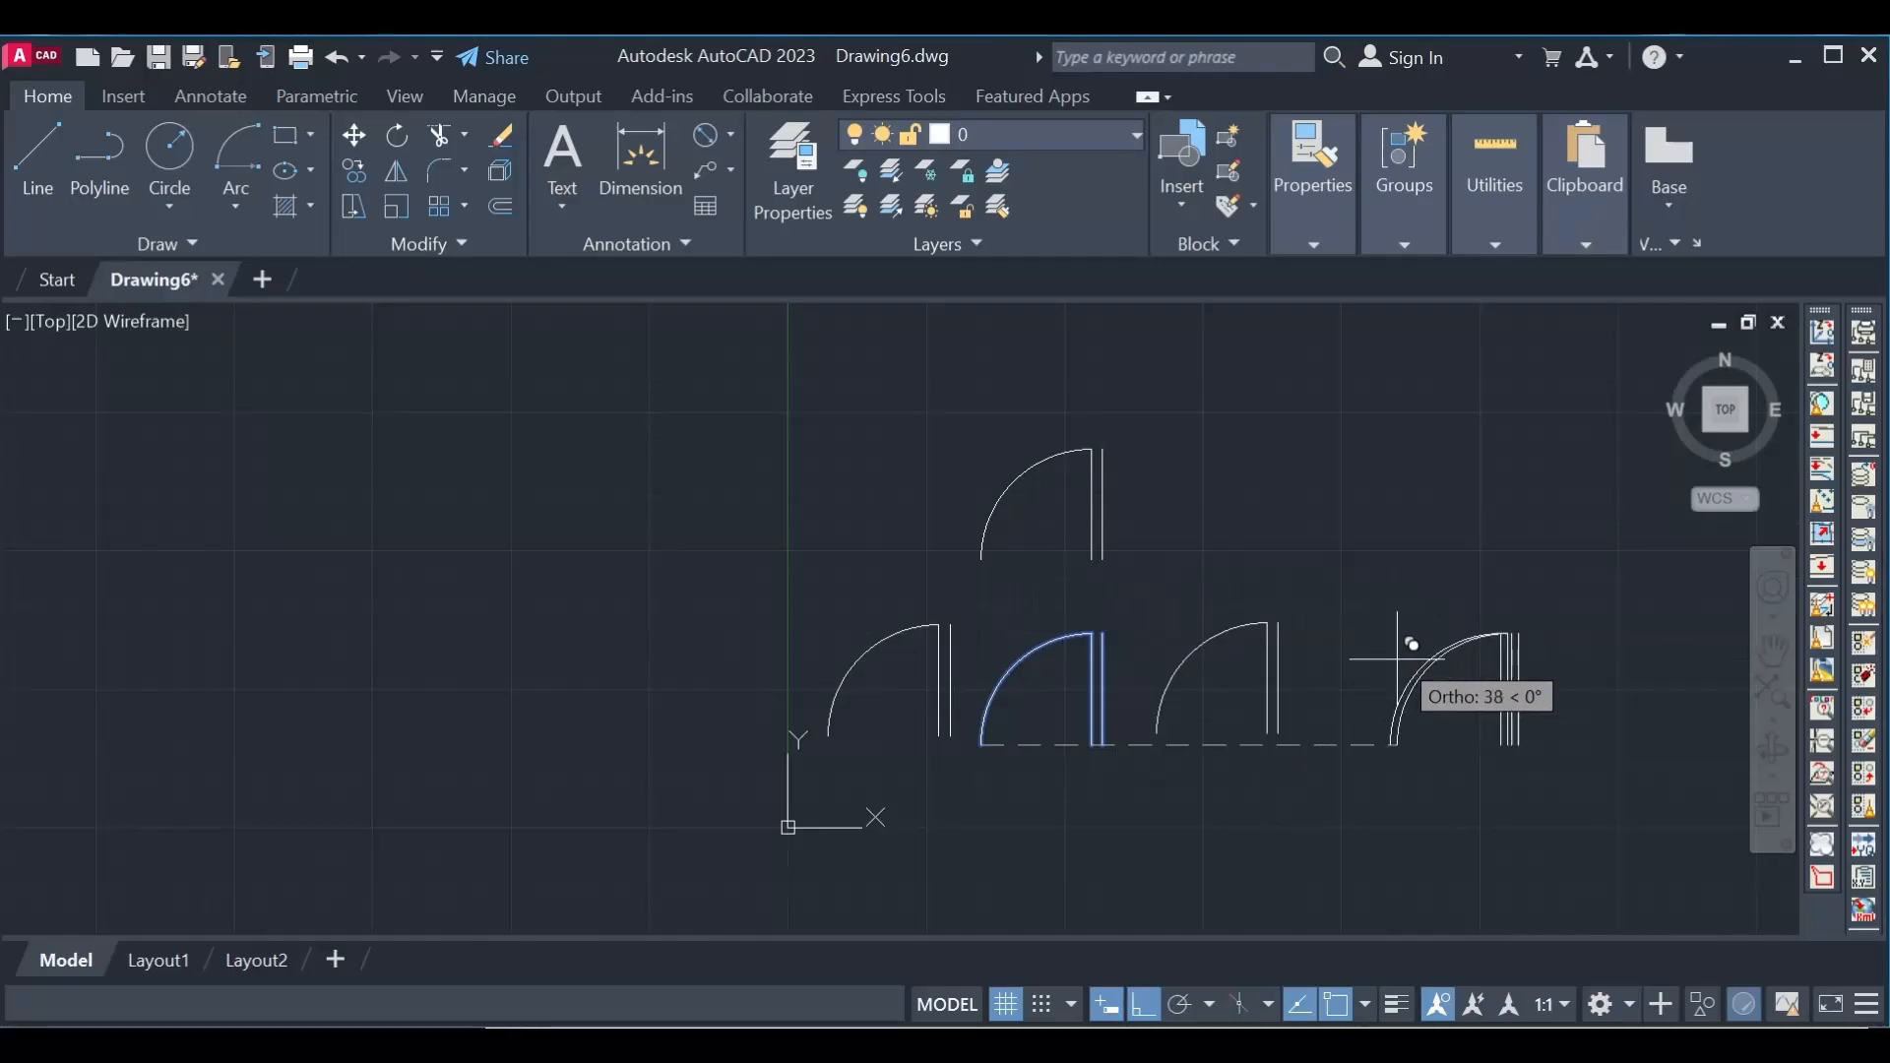
click(1392, 725)
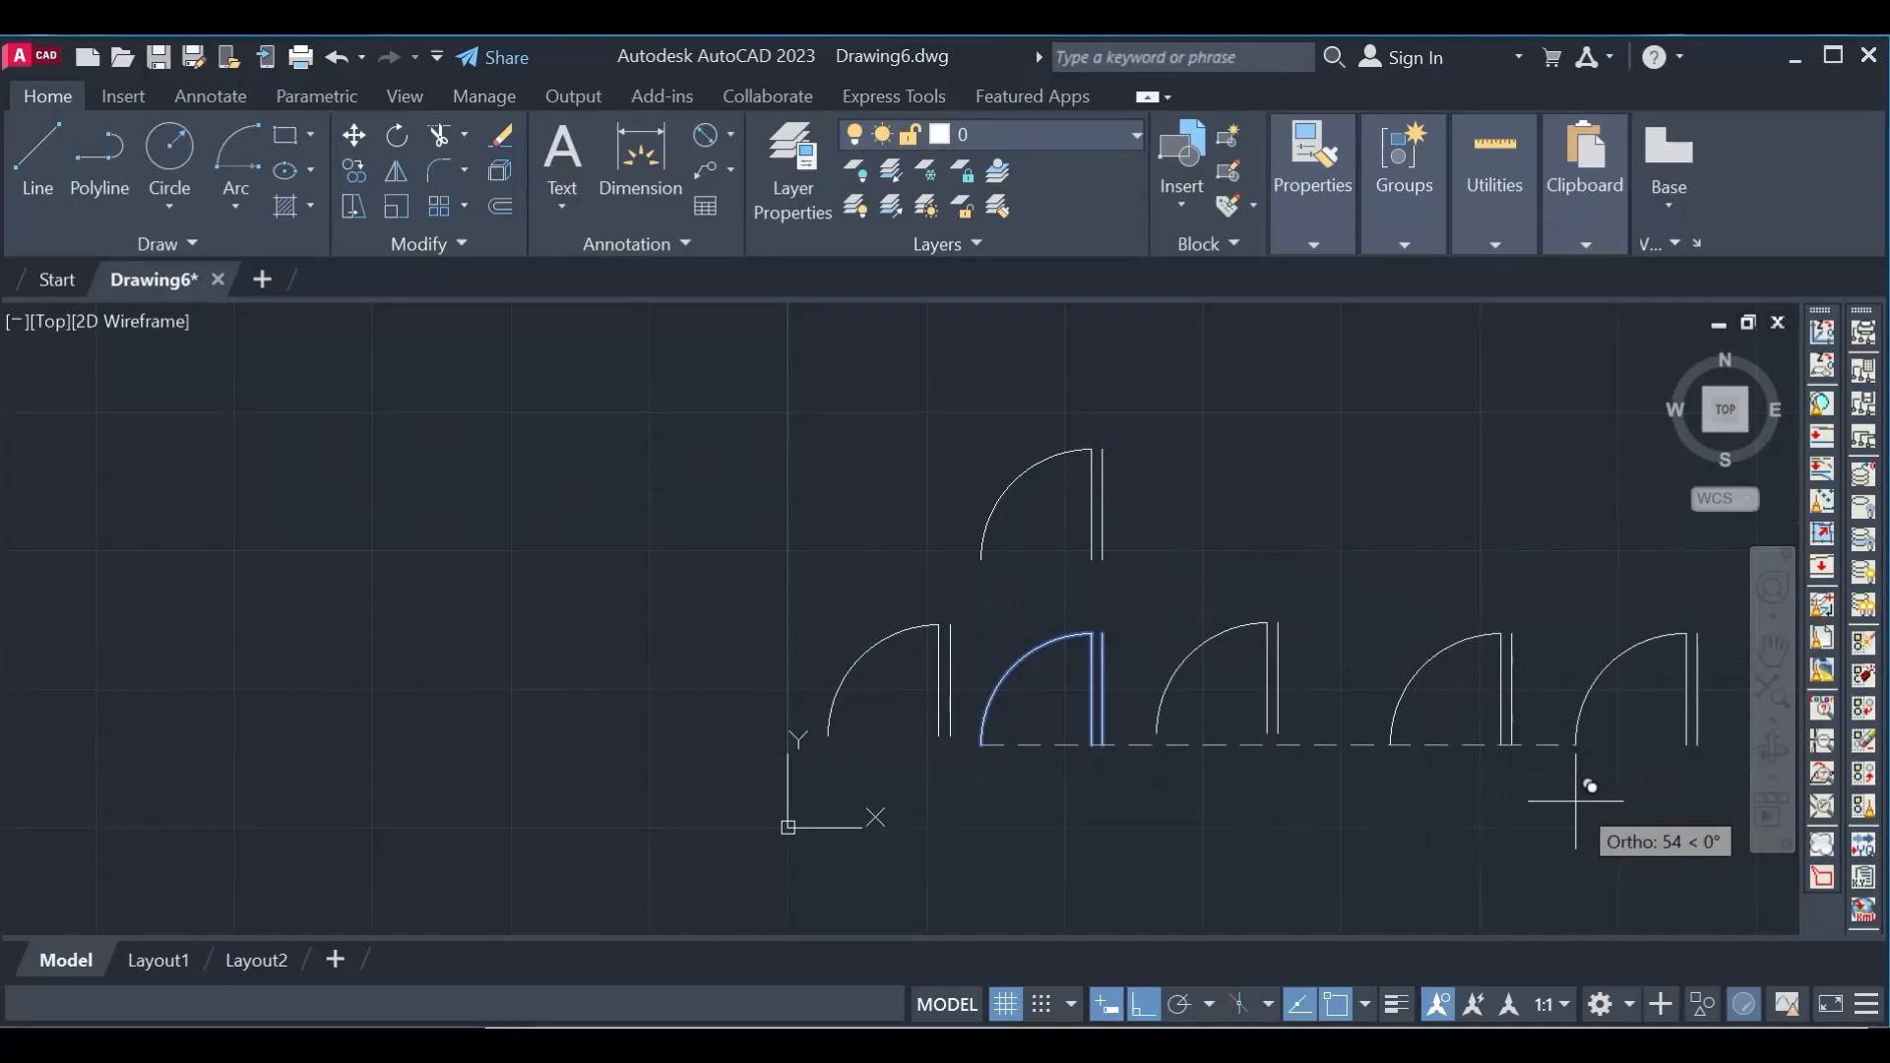
click(1575, 800)
click(1272, 493)
click(819, 442)
key(Return)
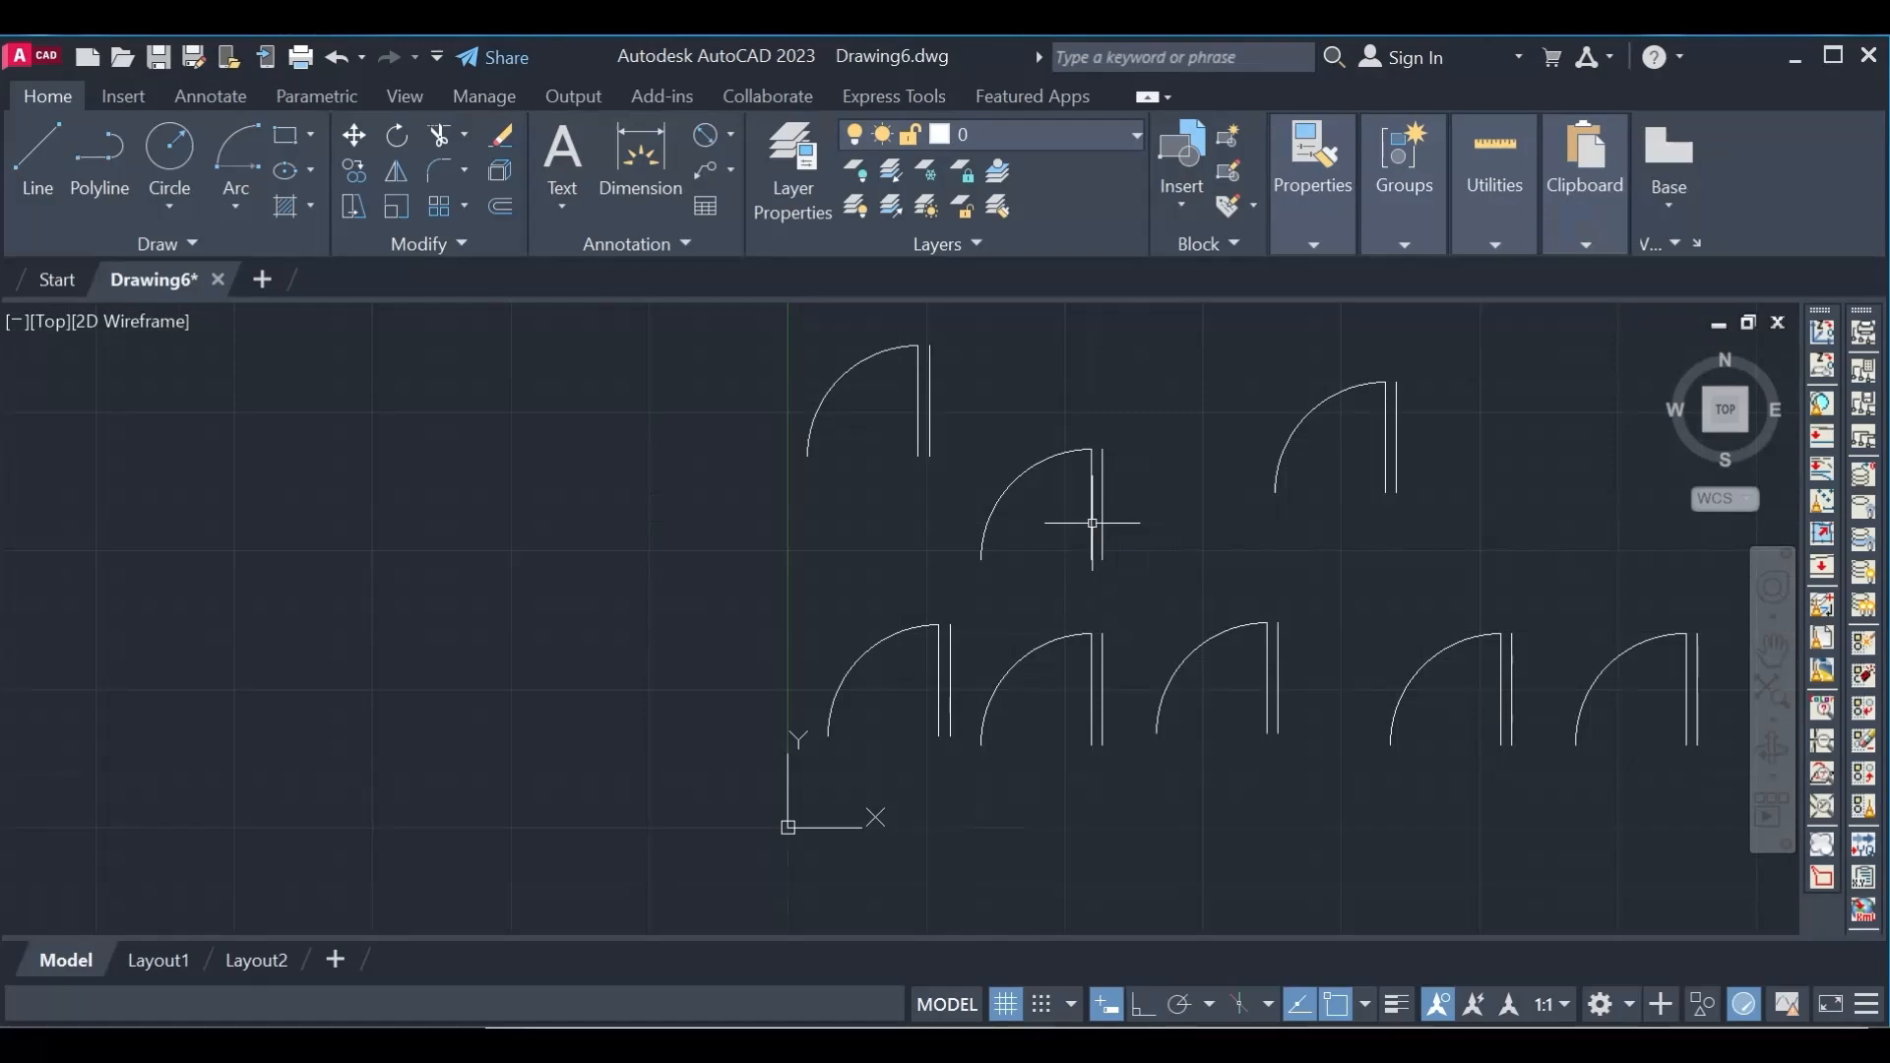
Edit the DOOR block definition by deleting its rightmost vertical line, and save the changes to DOOR
double_click(1092, 522)
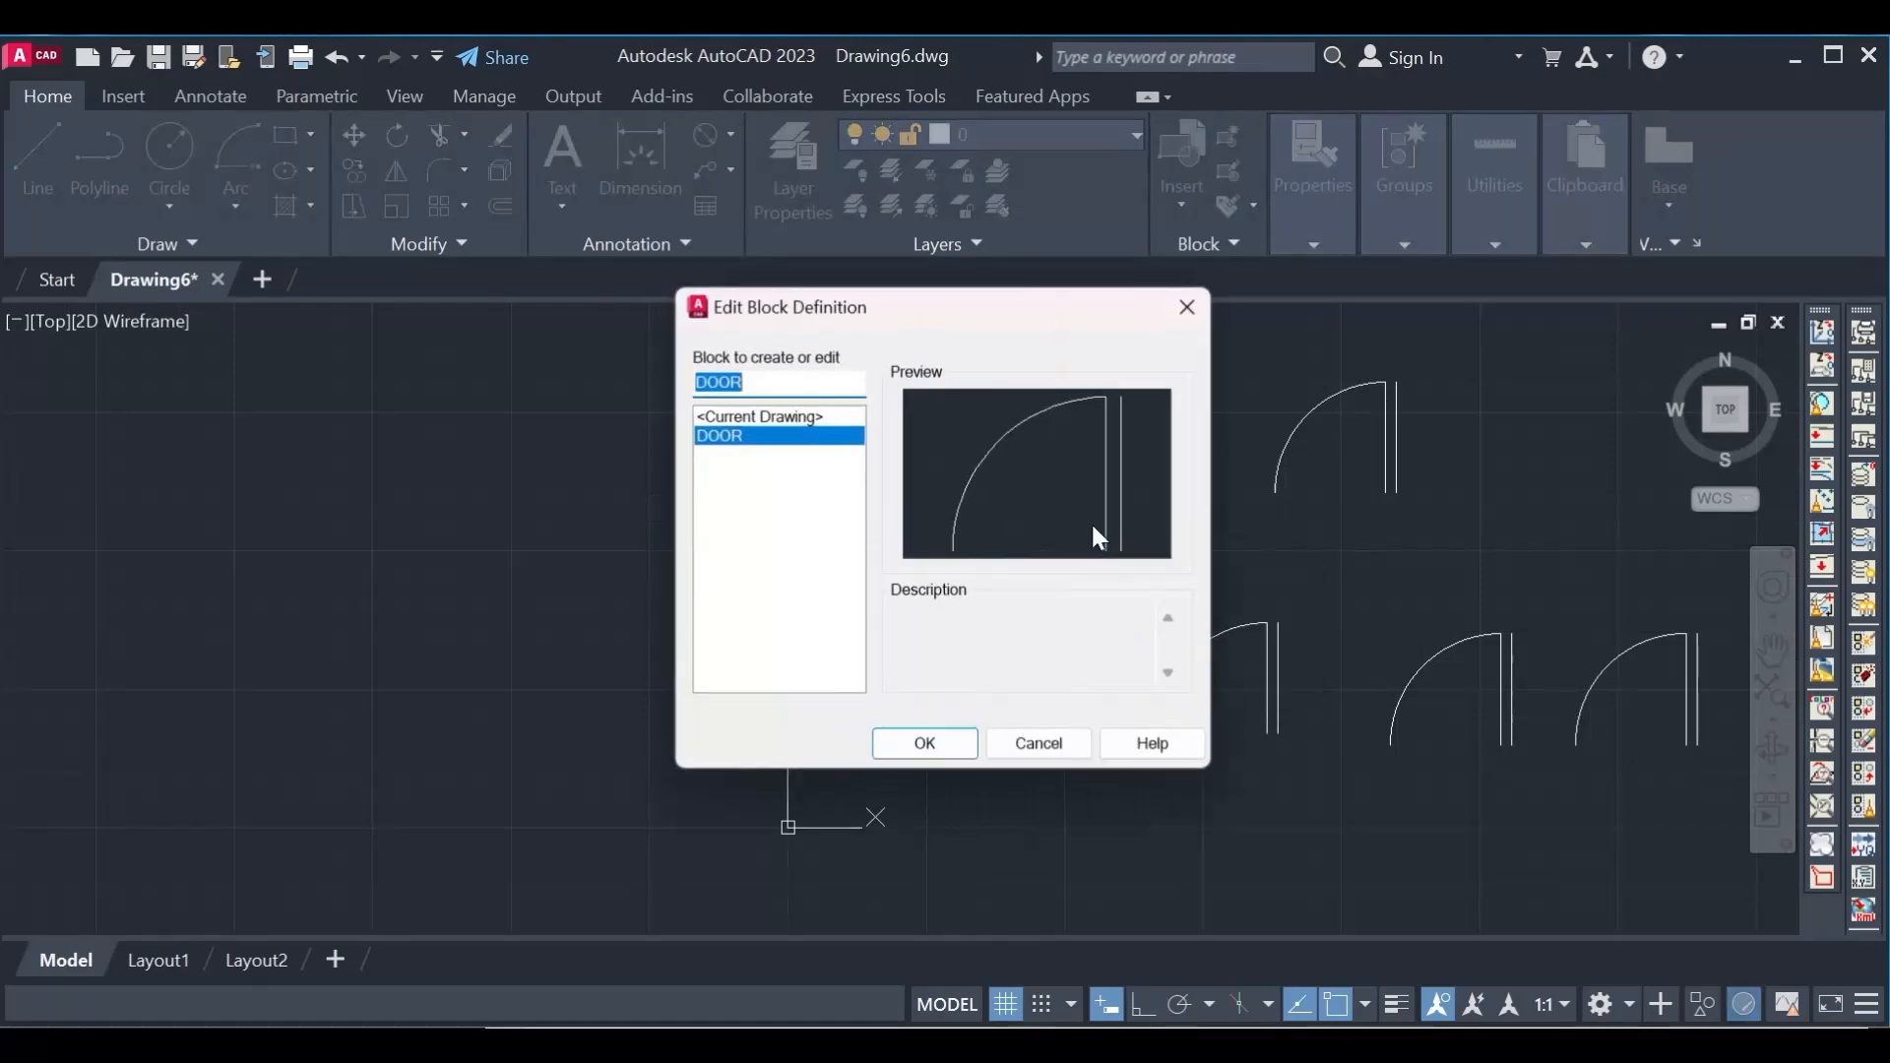
click(948, 755)
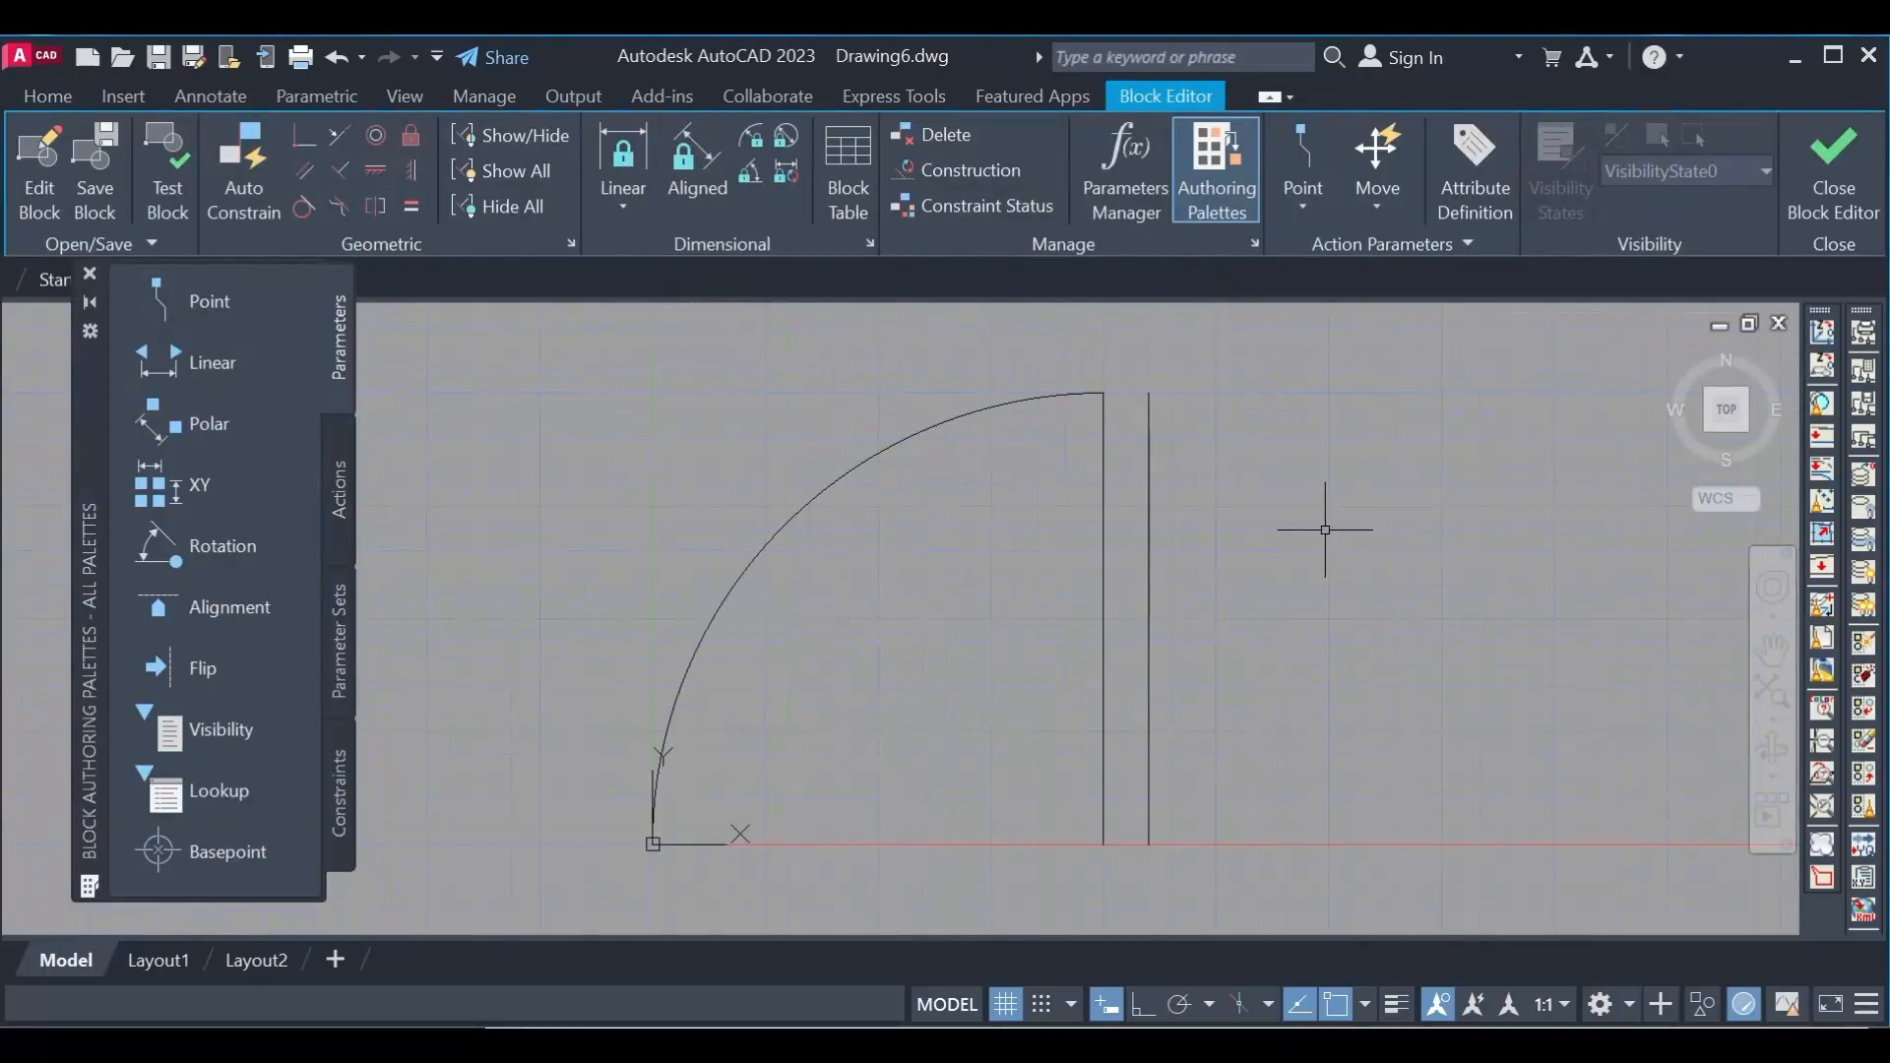
click(1149, 589)
key(Delete)
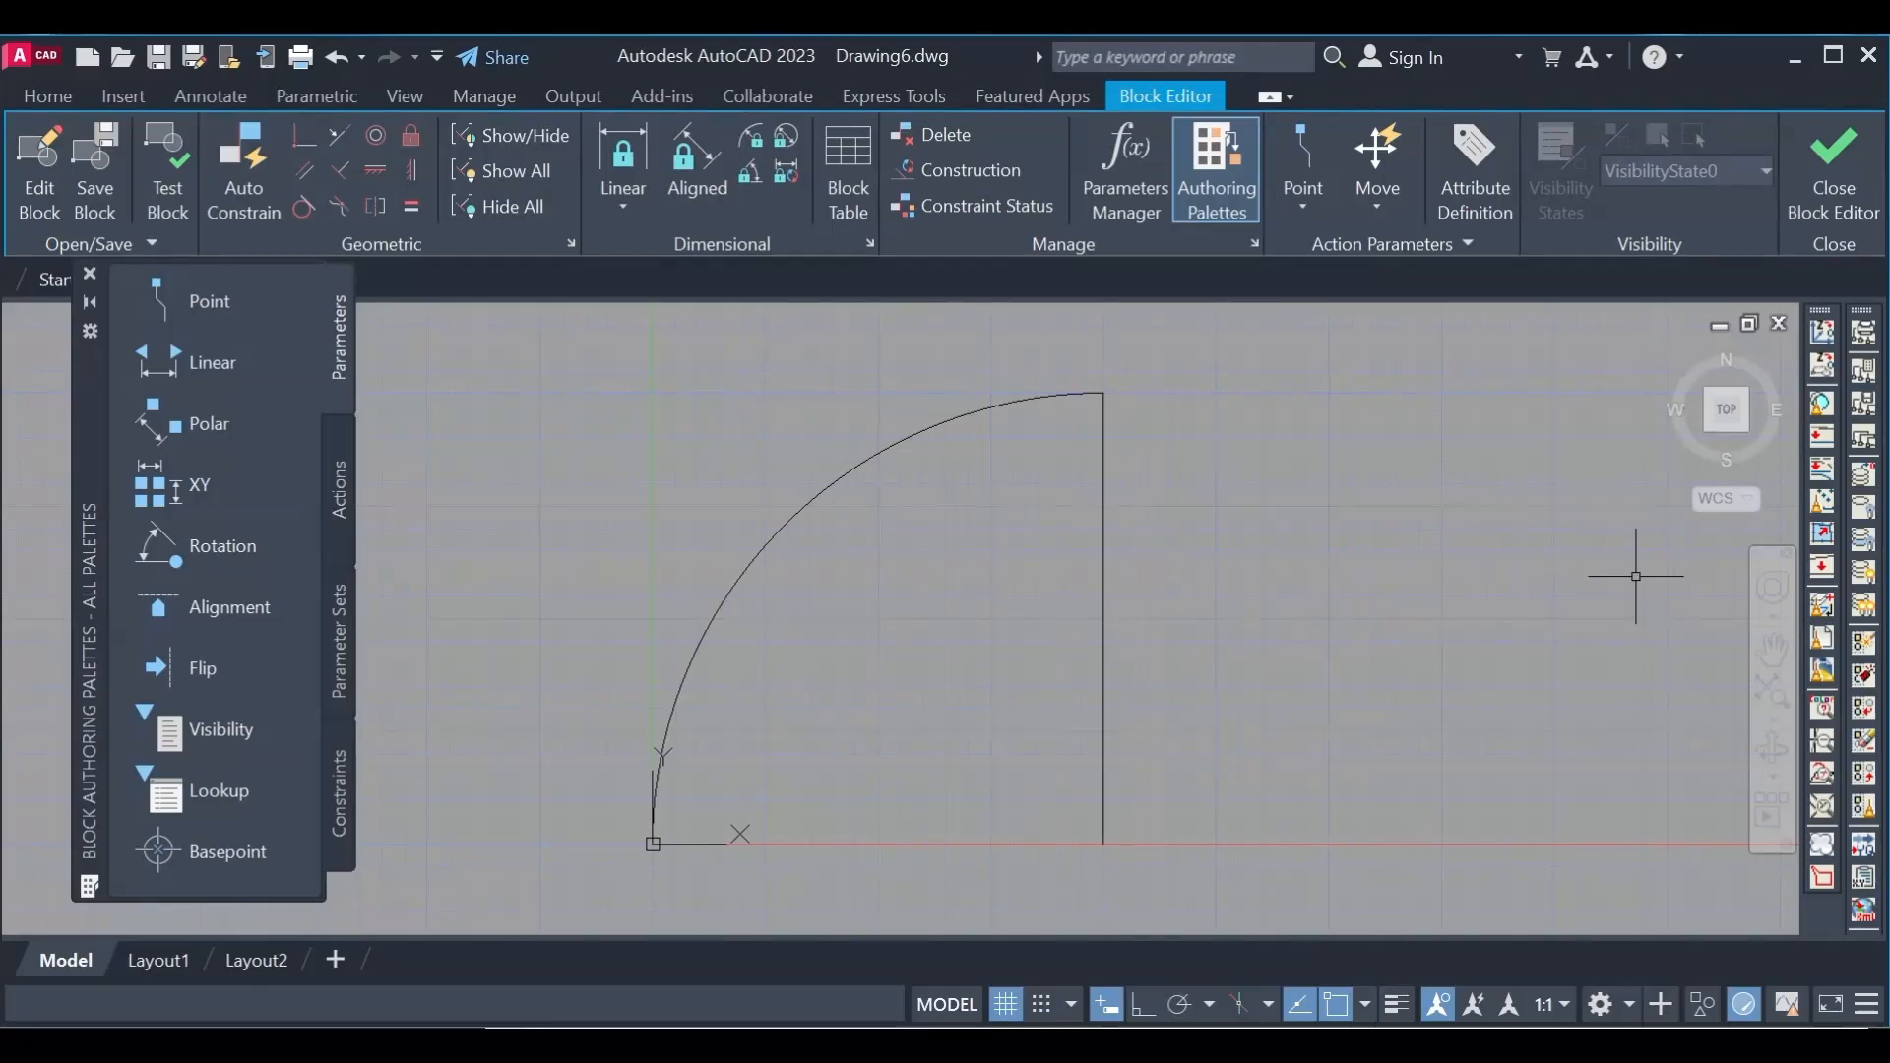
click(1837, 187)
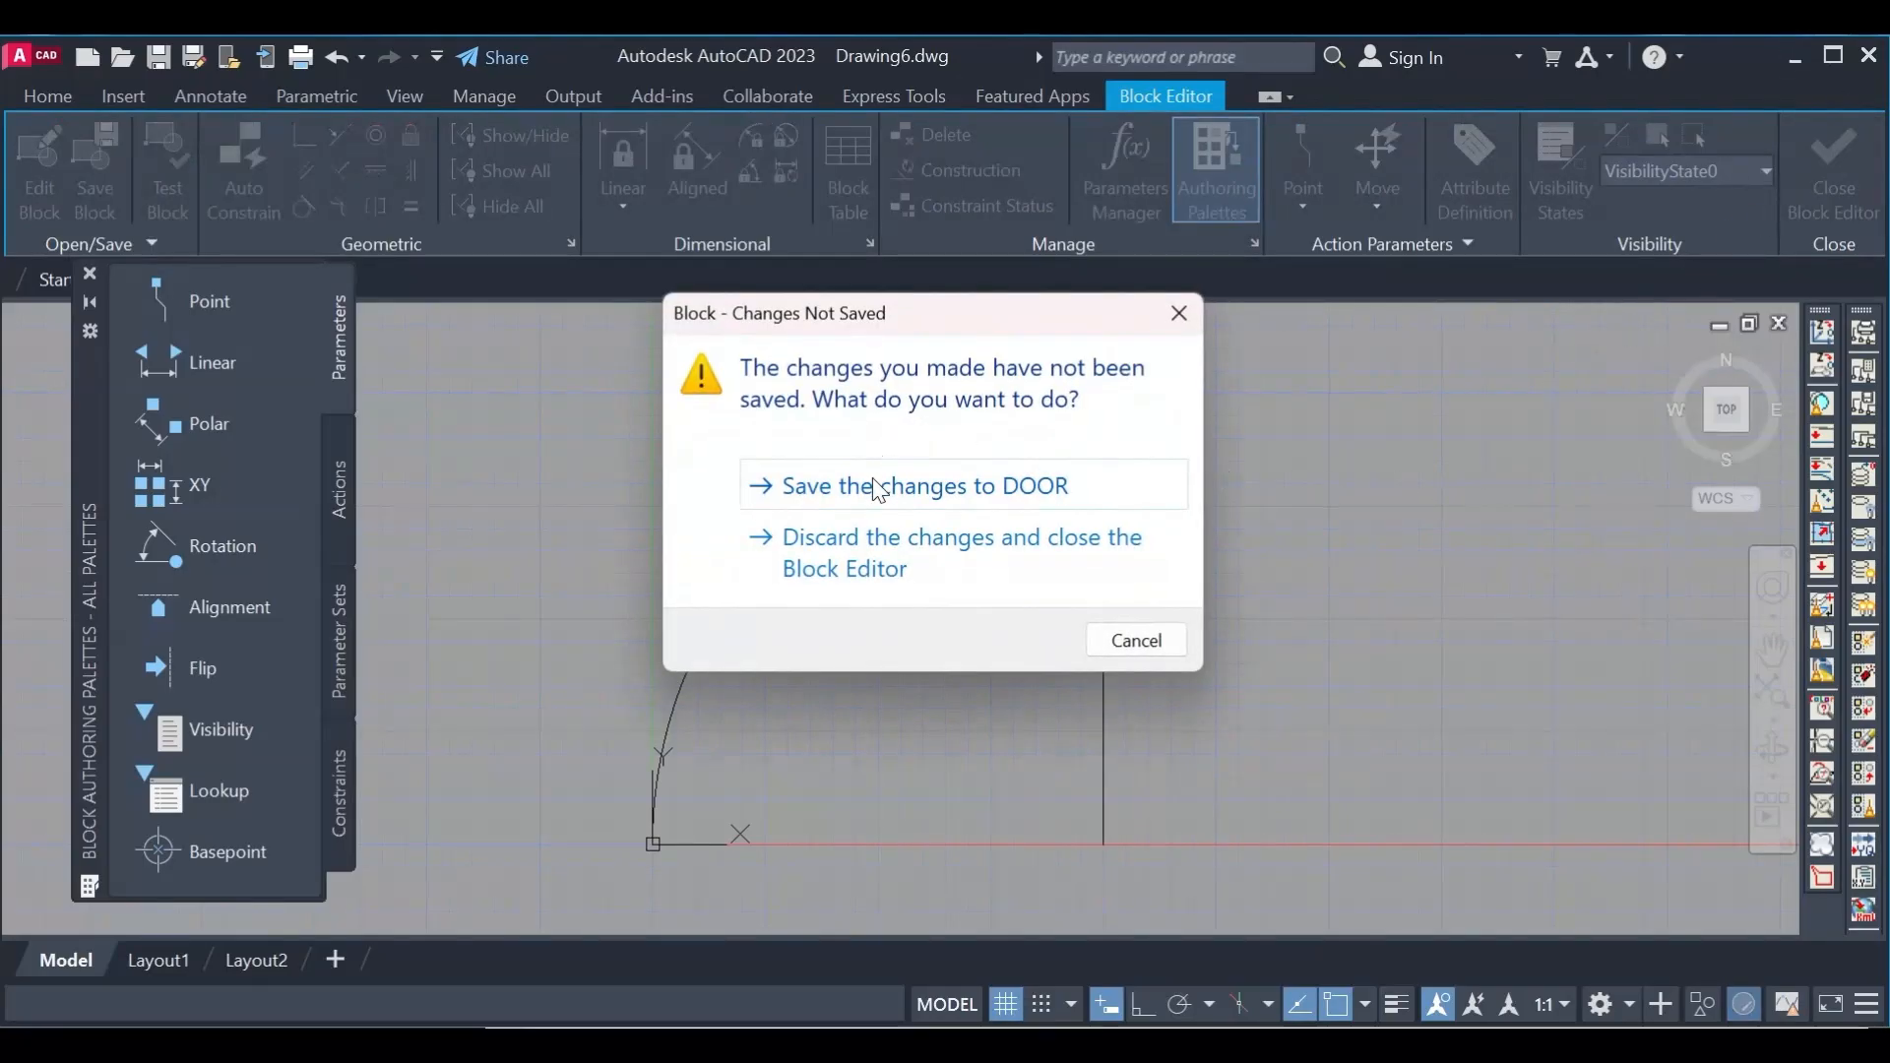
click(877, 487)
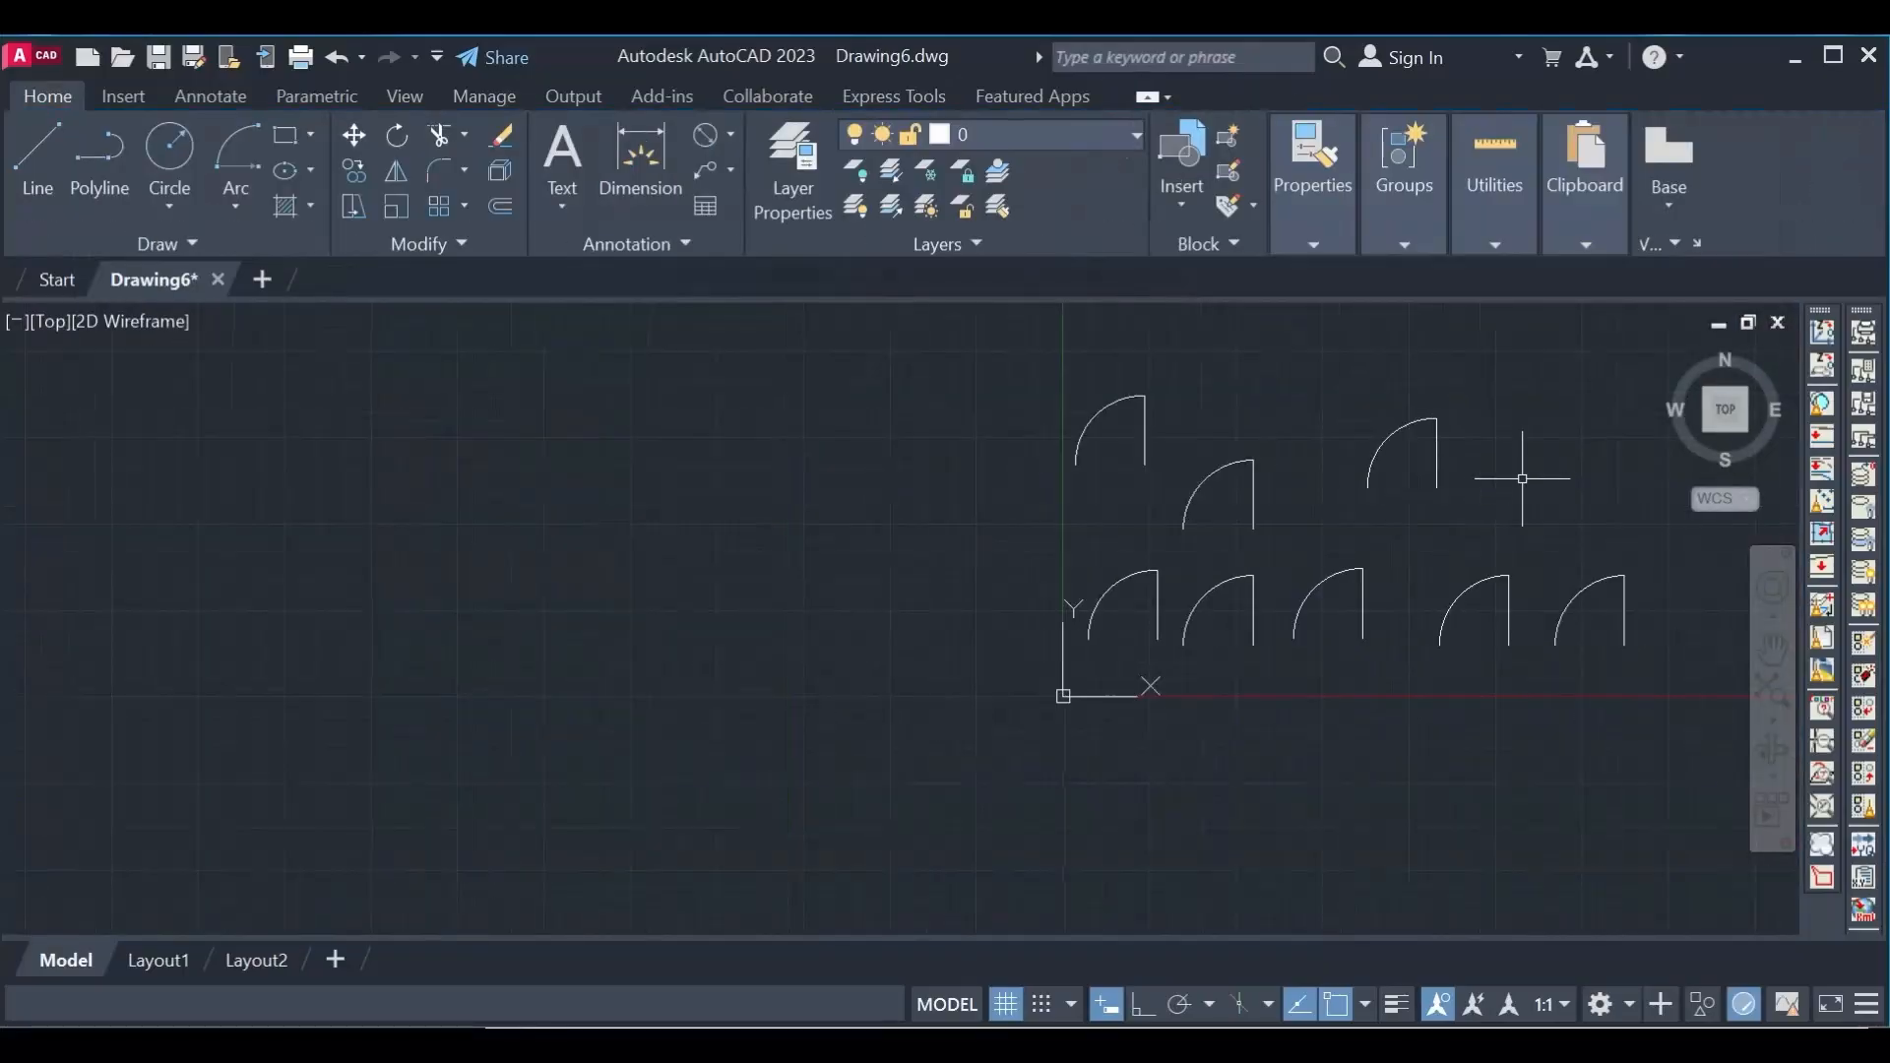
scroll(1516, 481, up, 2)
middle_drag(1507, 481, 1075, 507)
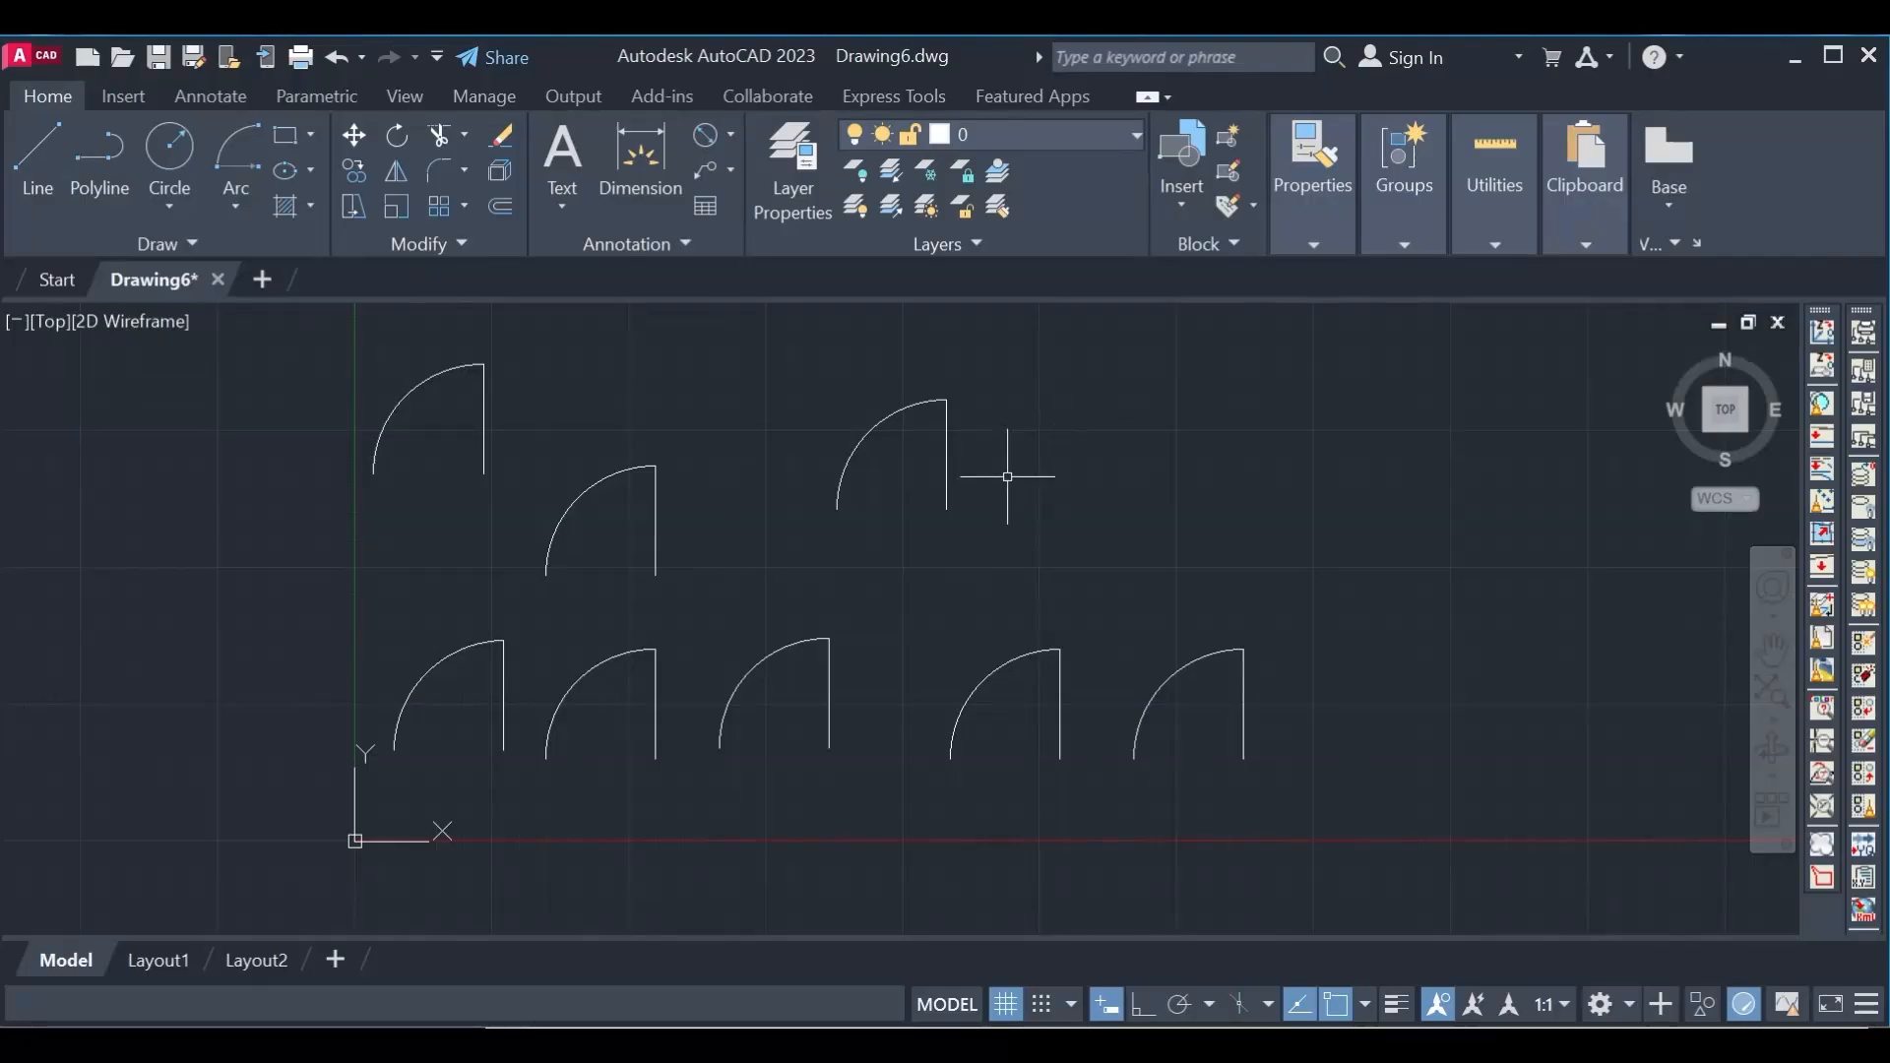
Find an empty drawing area, open DesignCenter and browse to the Sample\en-us\DesignCenter folder
middle_drag(1391, 457, 528, 552)
mouse_move(1185, 511)
middle_down()
mouse_move(1131, 577)
mouse_move(759, 620)
middle_up()
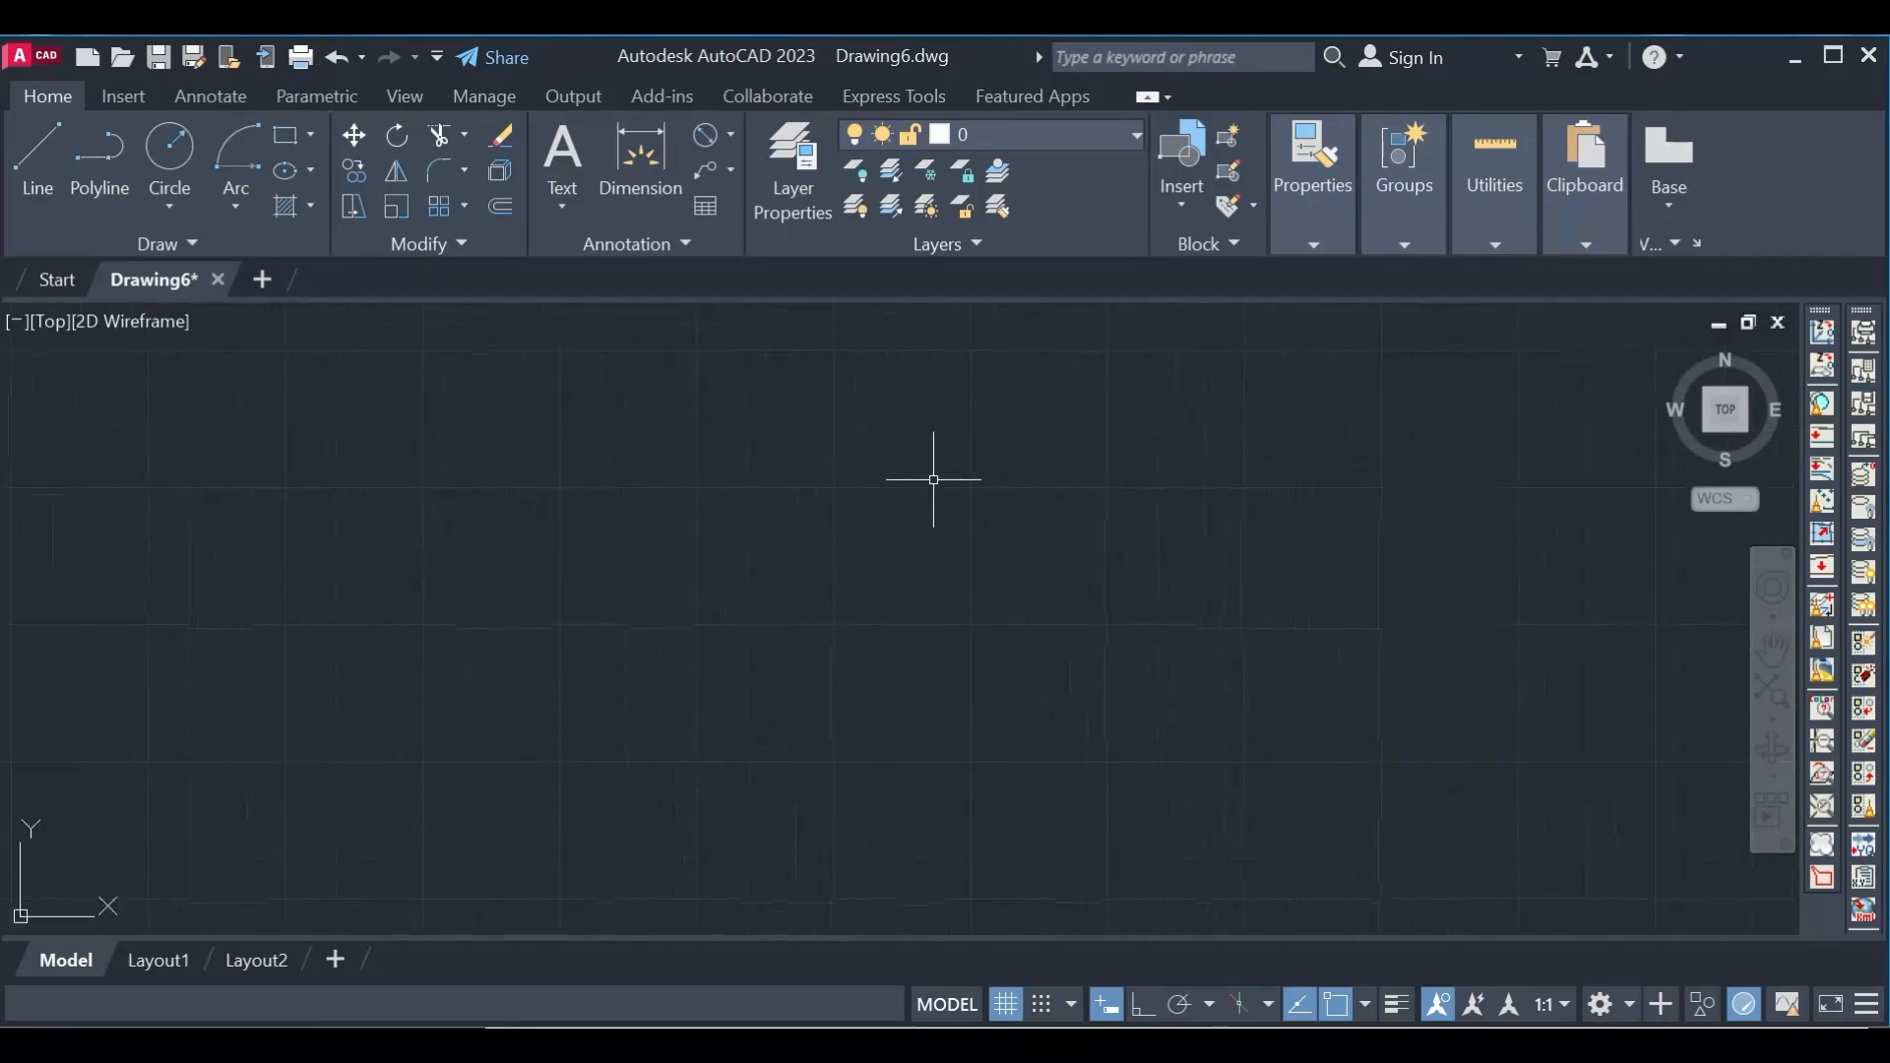
click(408, 101)
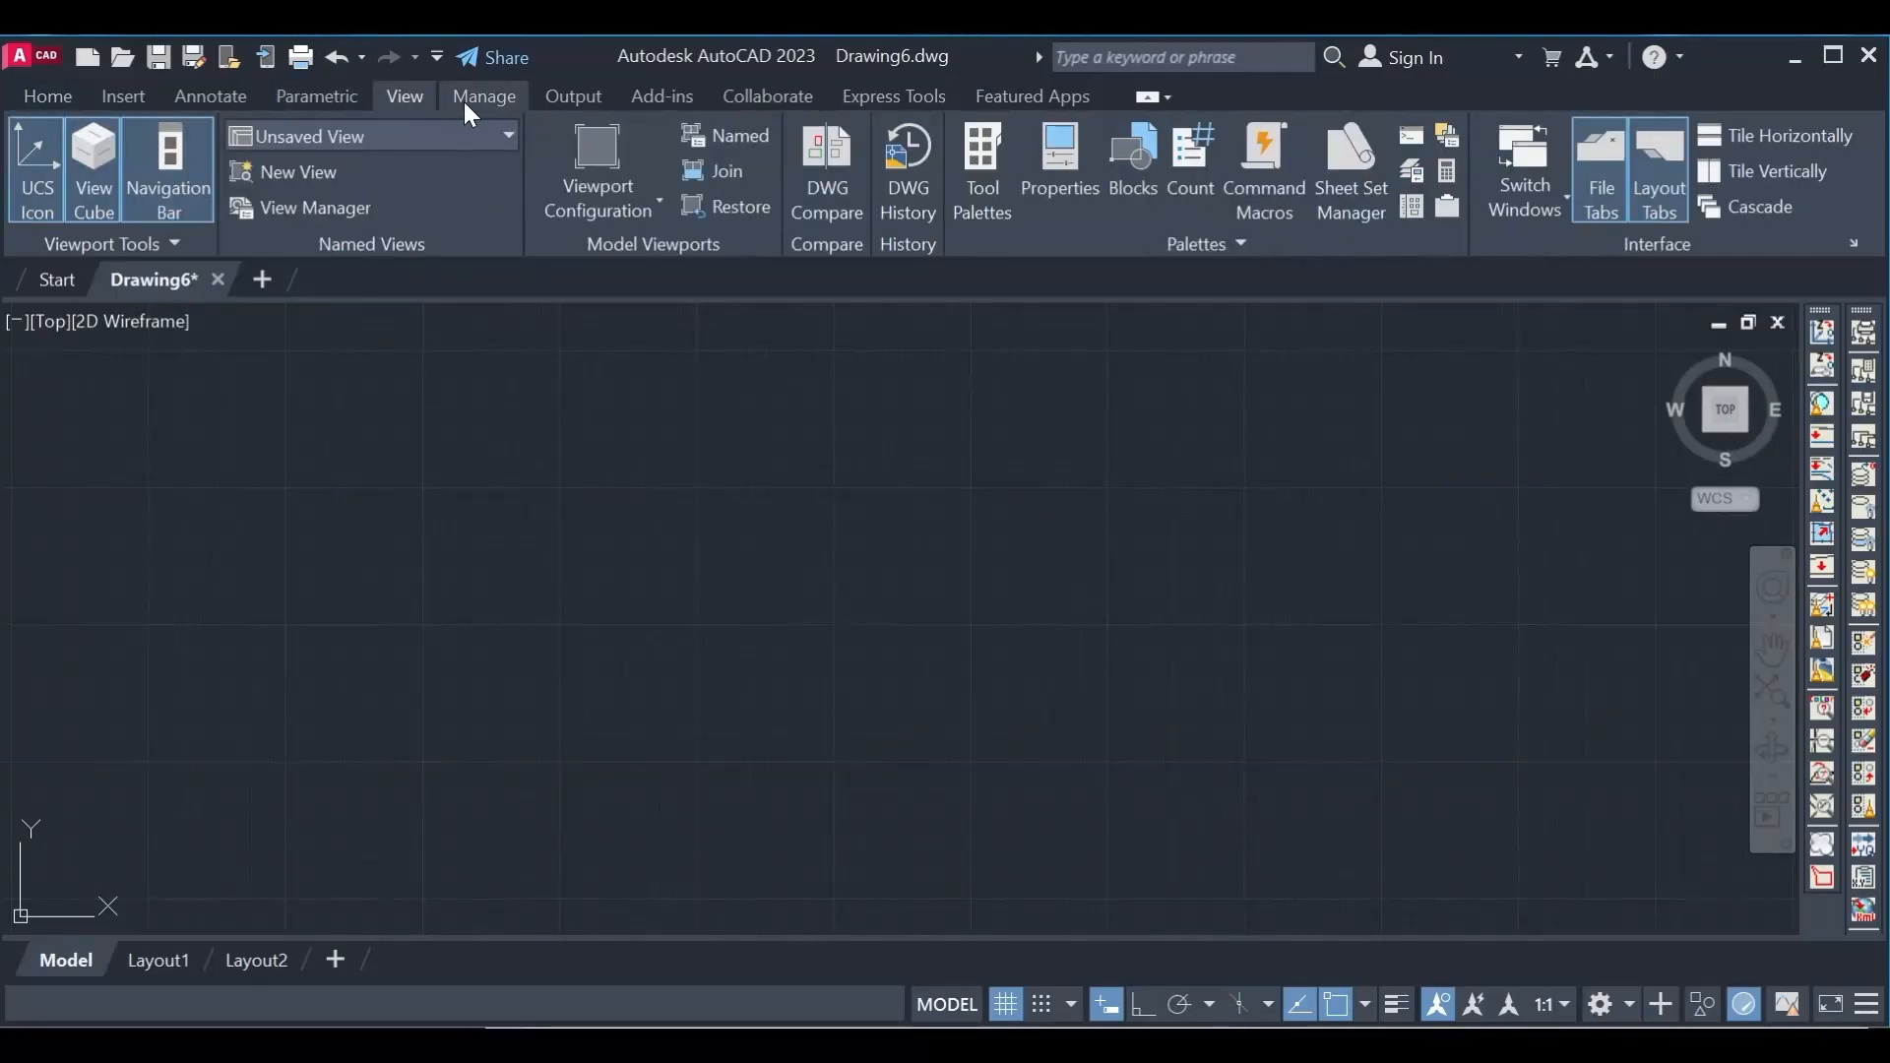
click(1412, 206)
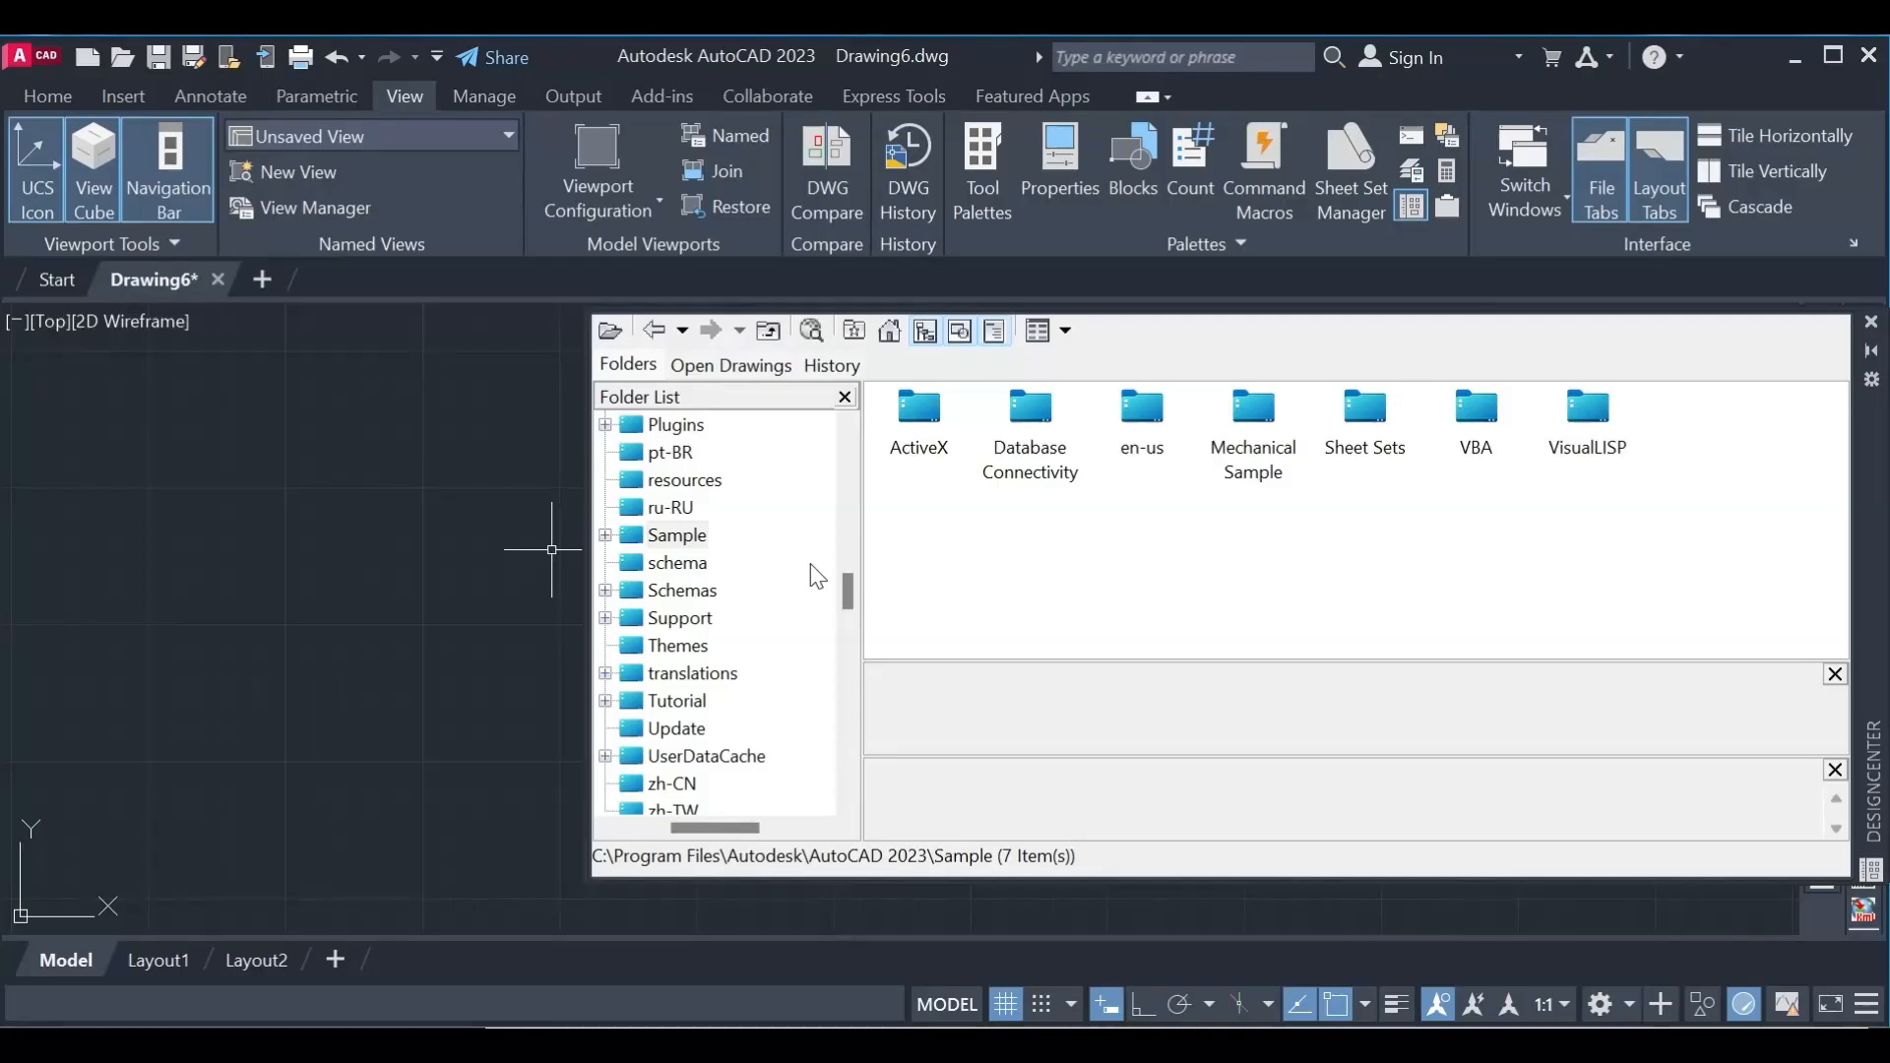
double_click(1144, 413)
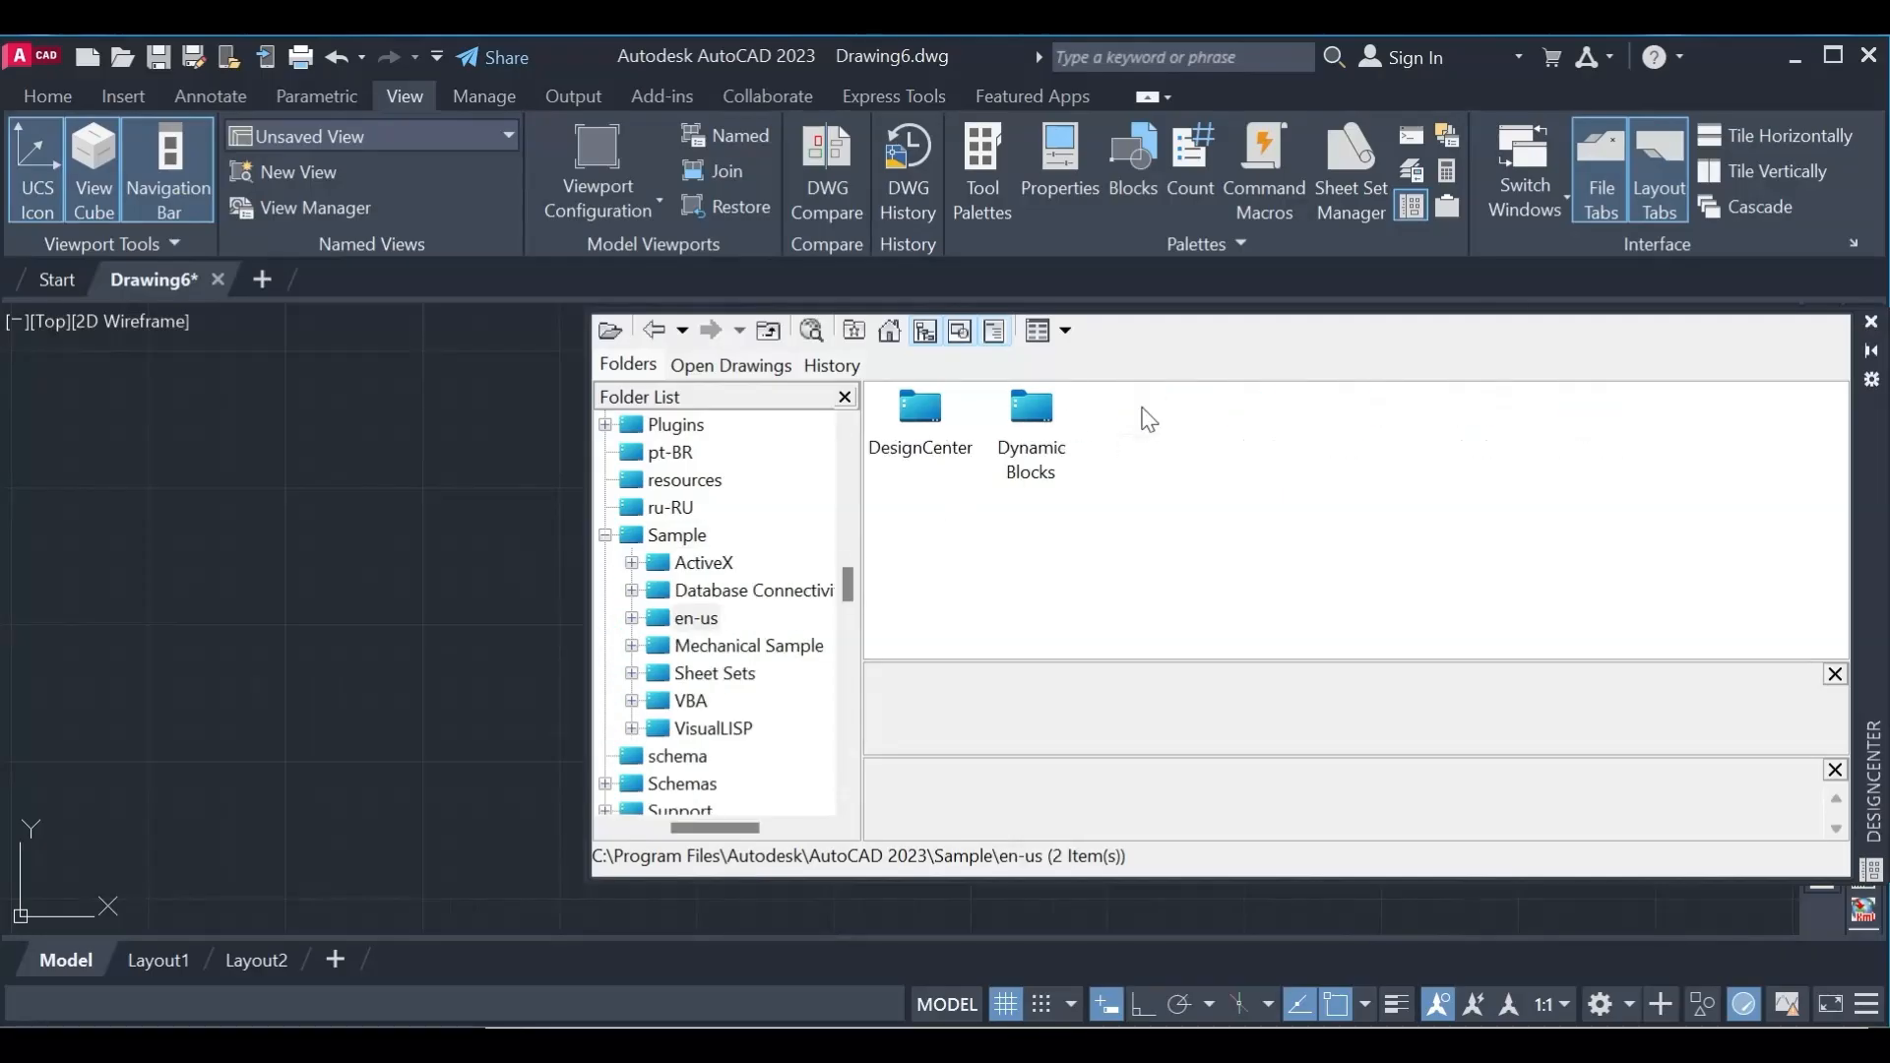
double_click(925, 414)
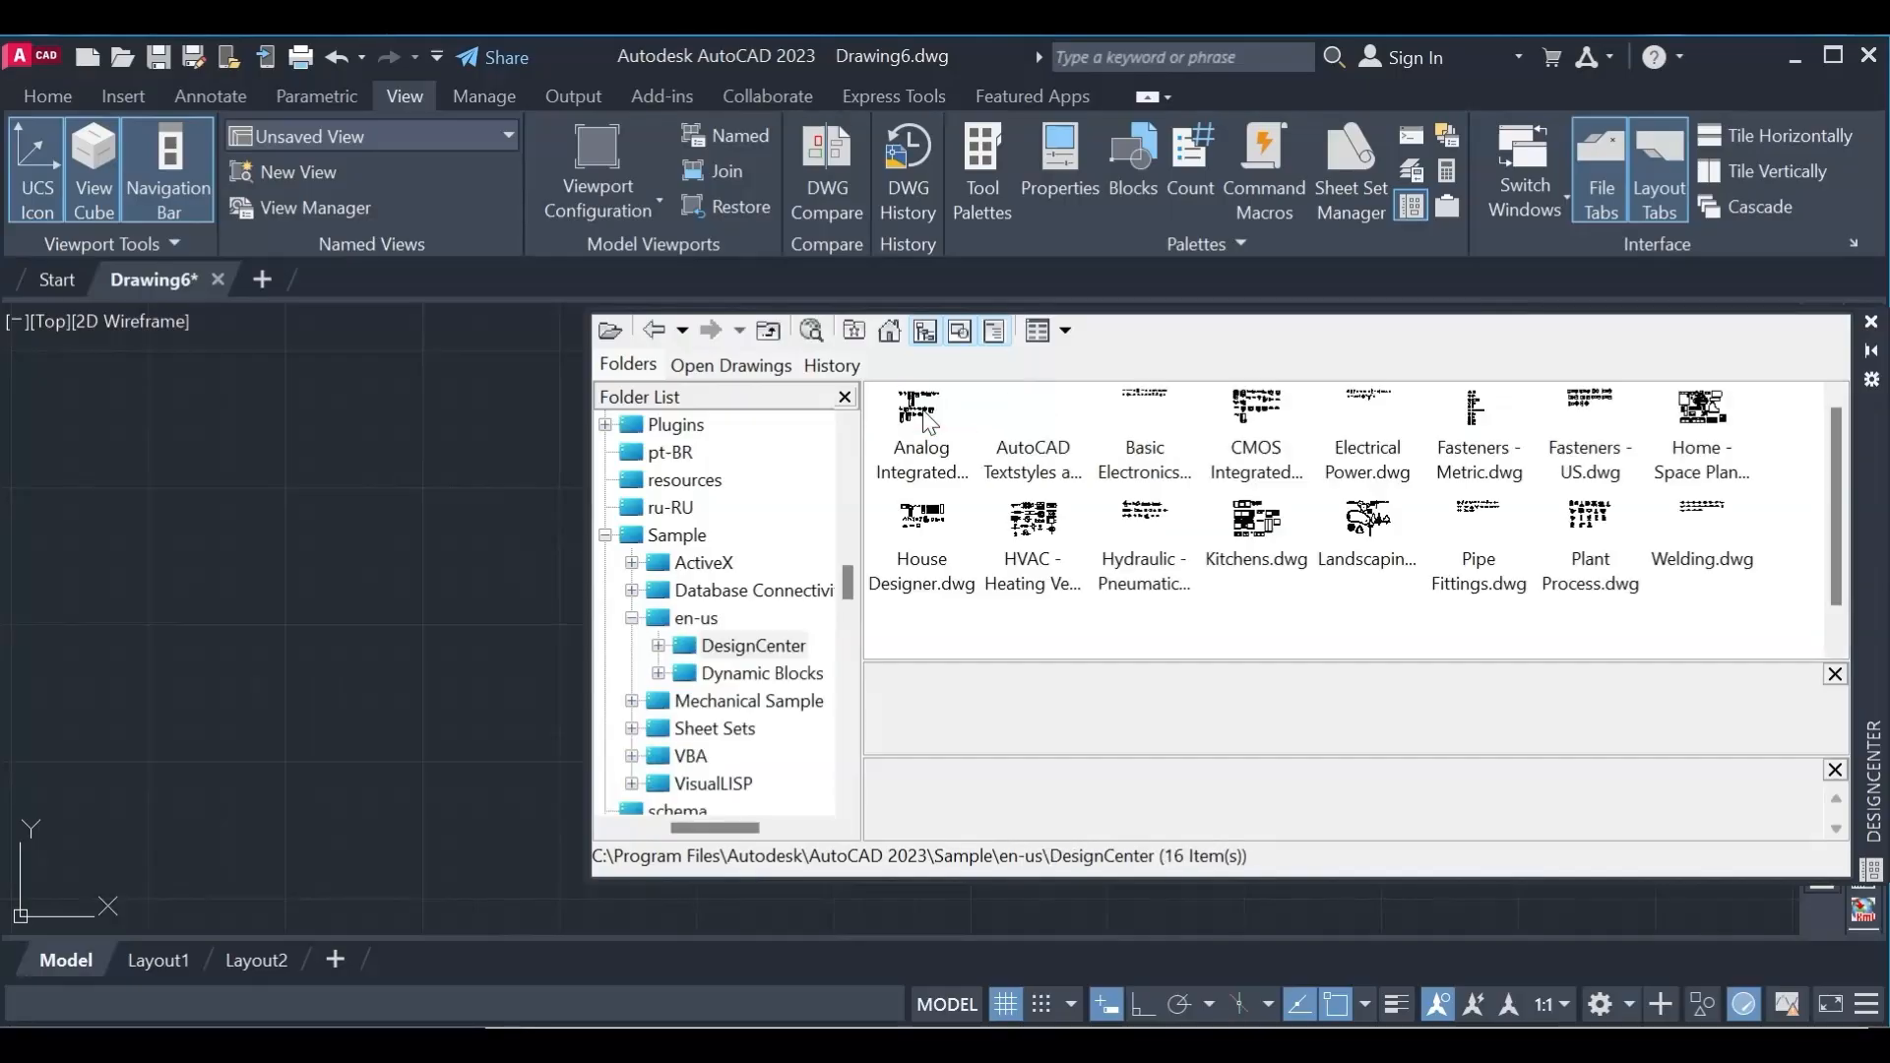
Expand the DesignCenter folder and open the Blocks collection of Home - Space Planner.dwg
click(659, 646)
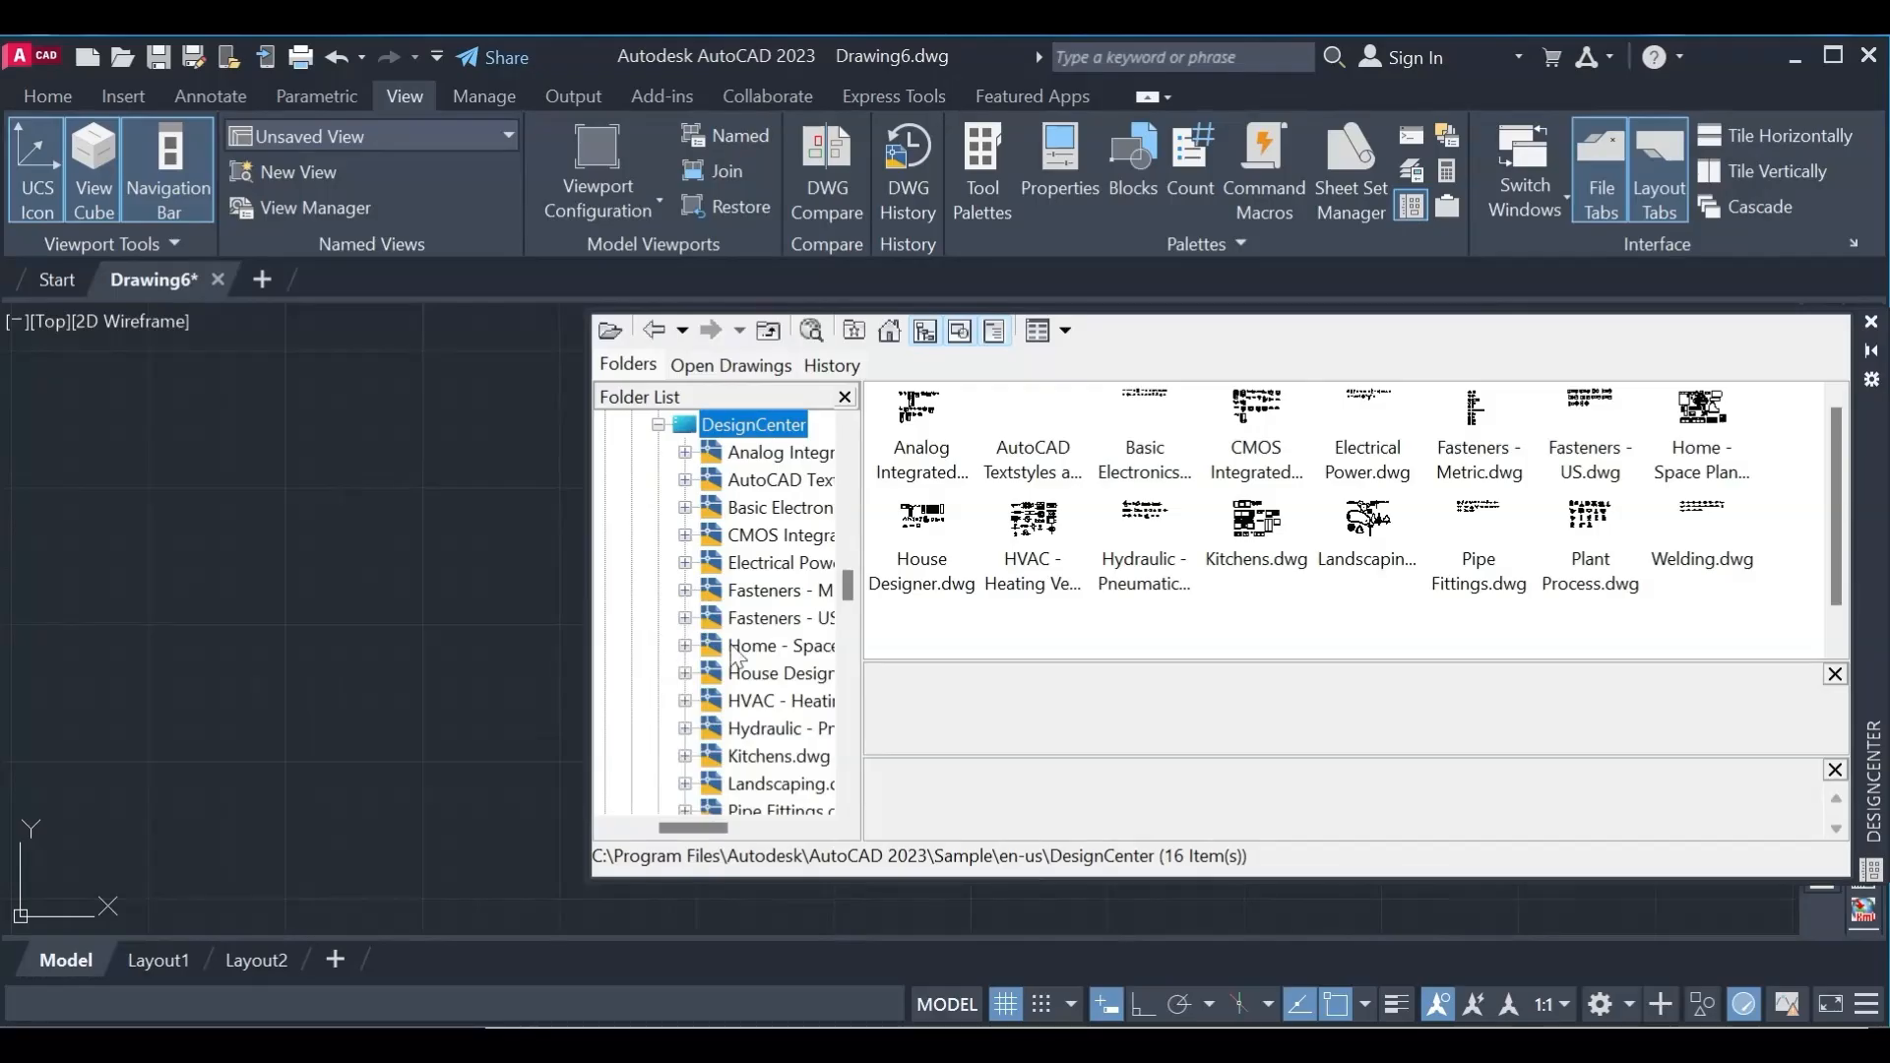
drag(695, 828, 710, 826)
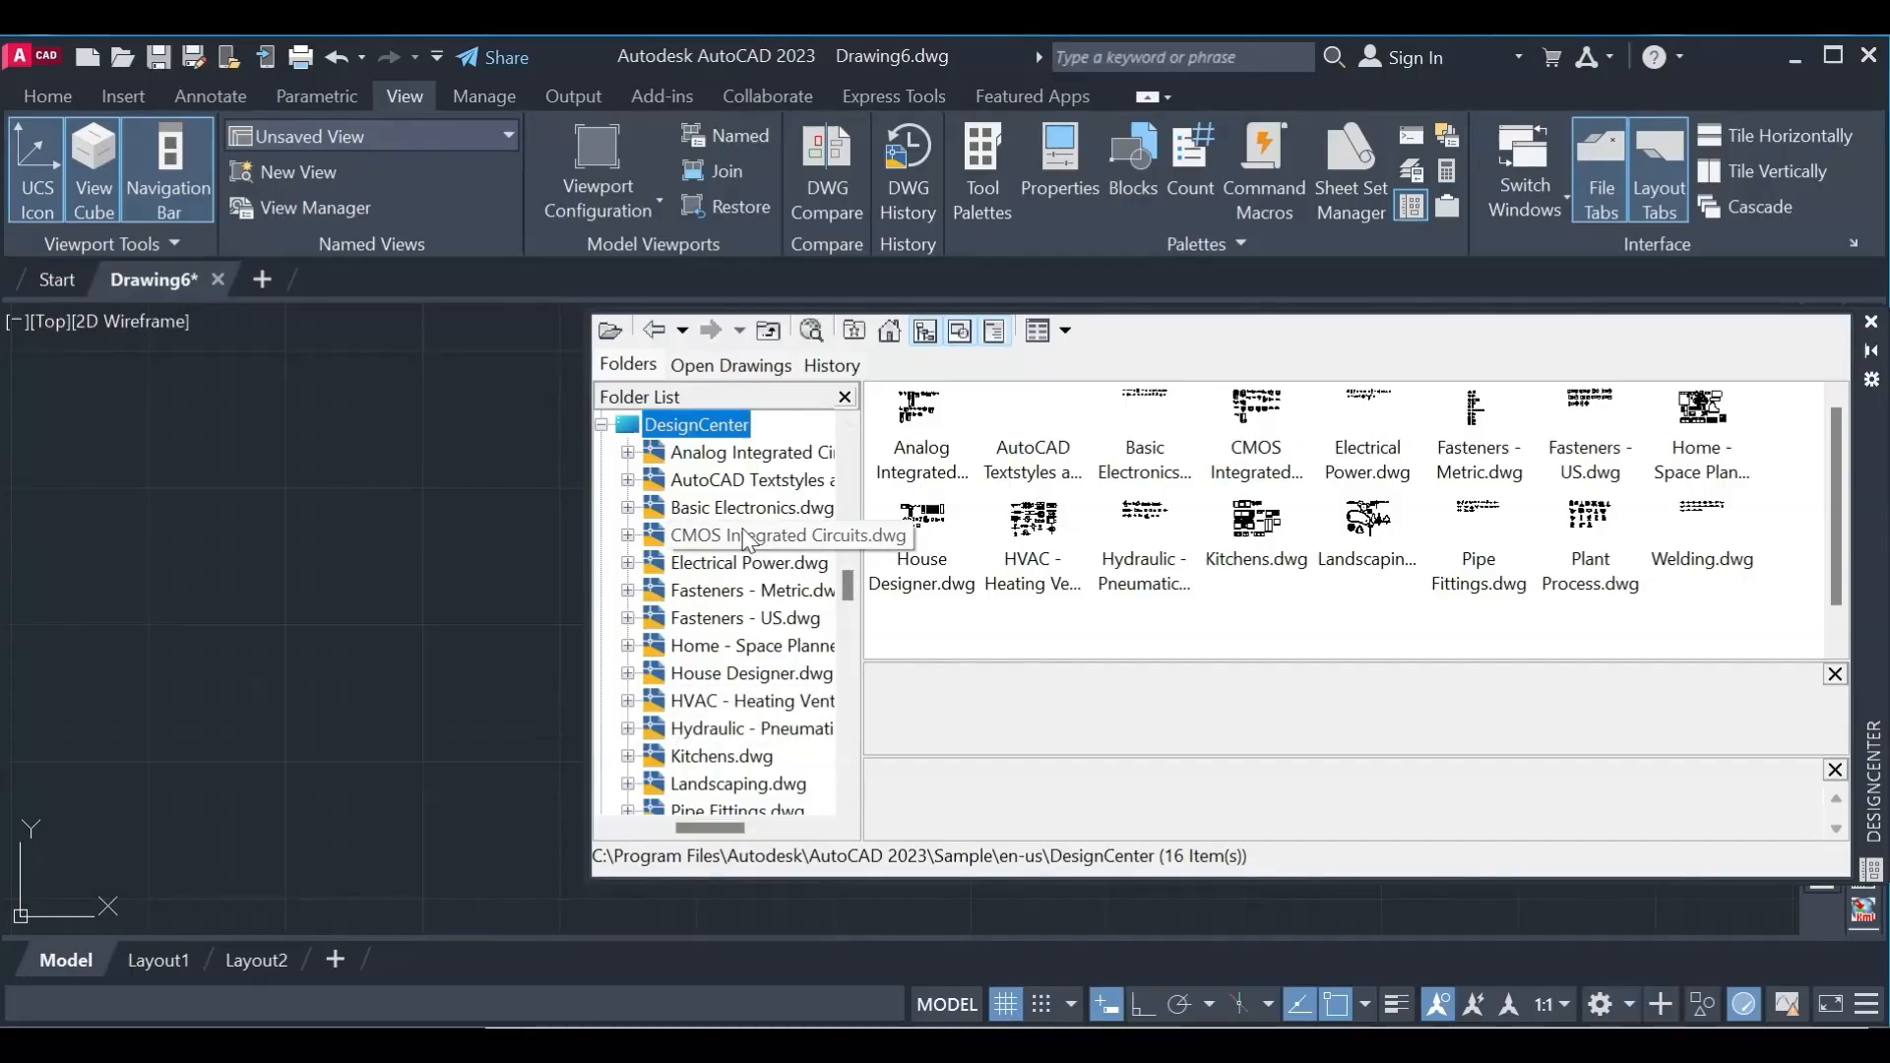
click(705, 655)
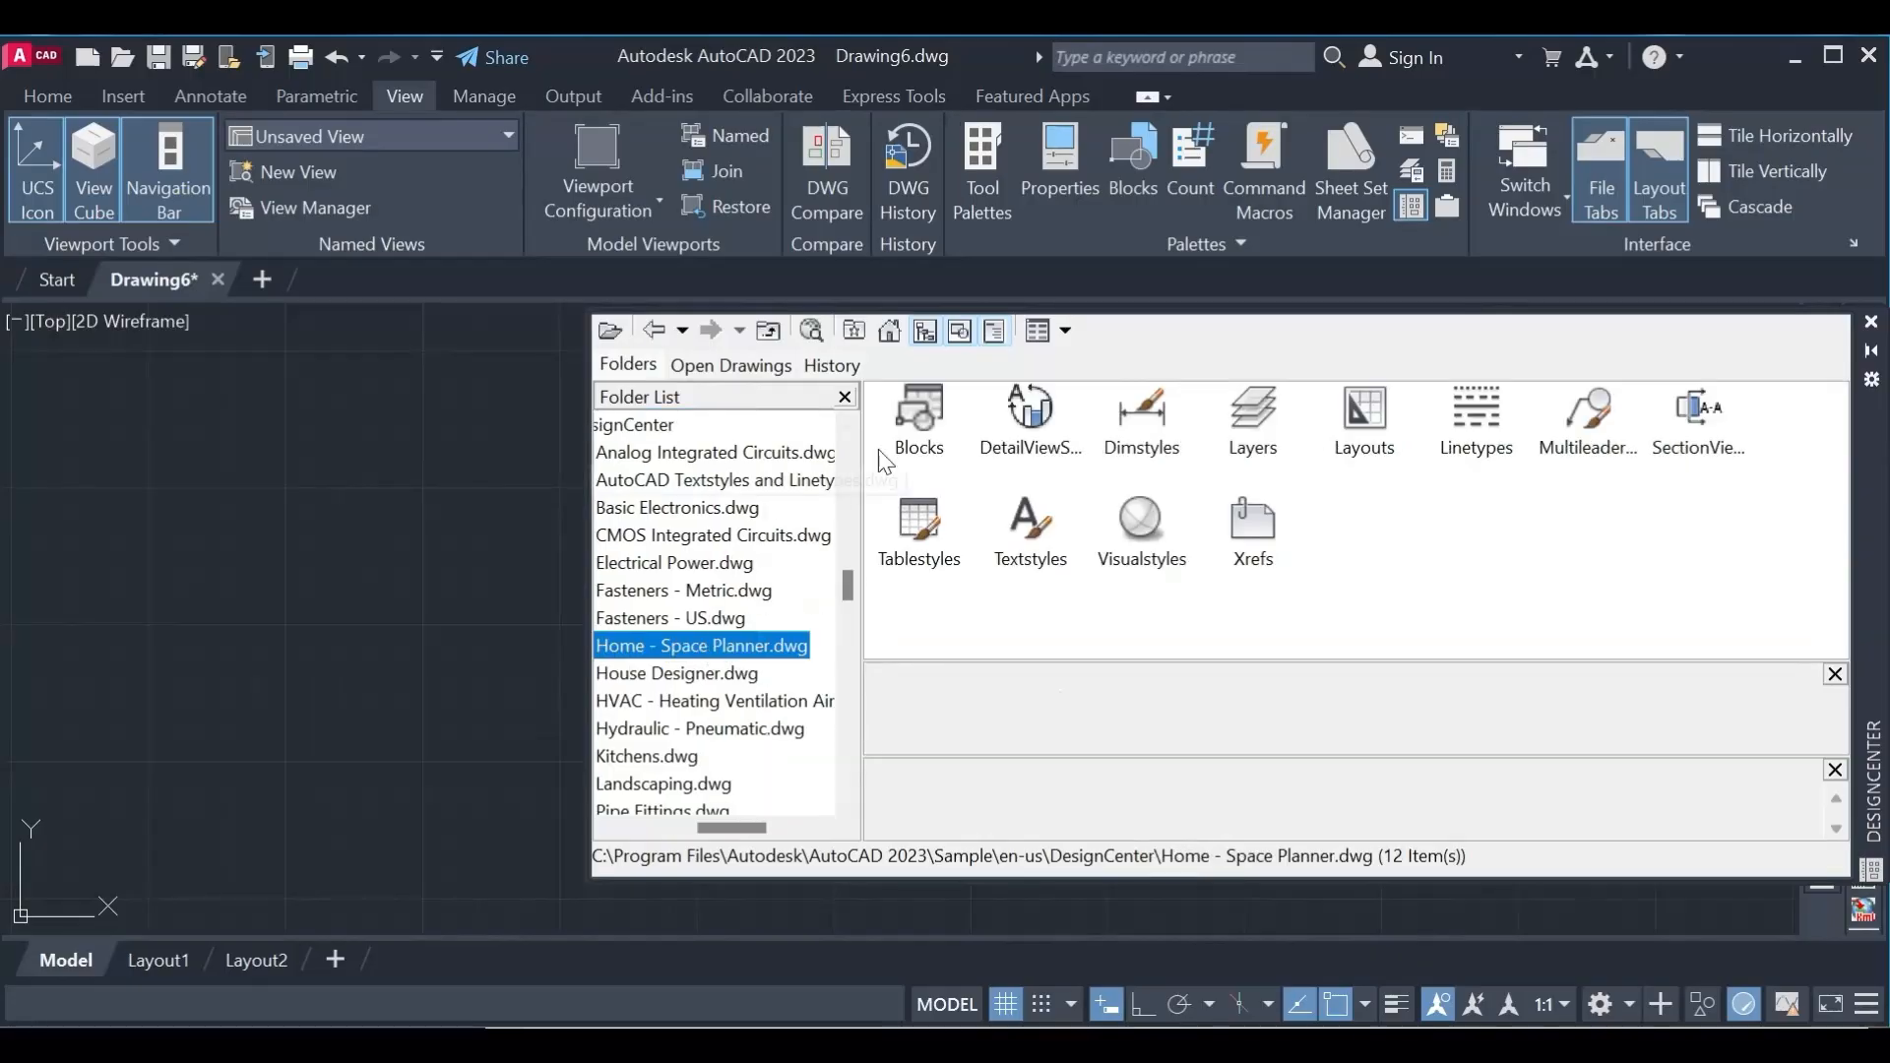
double_click(925, 403)
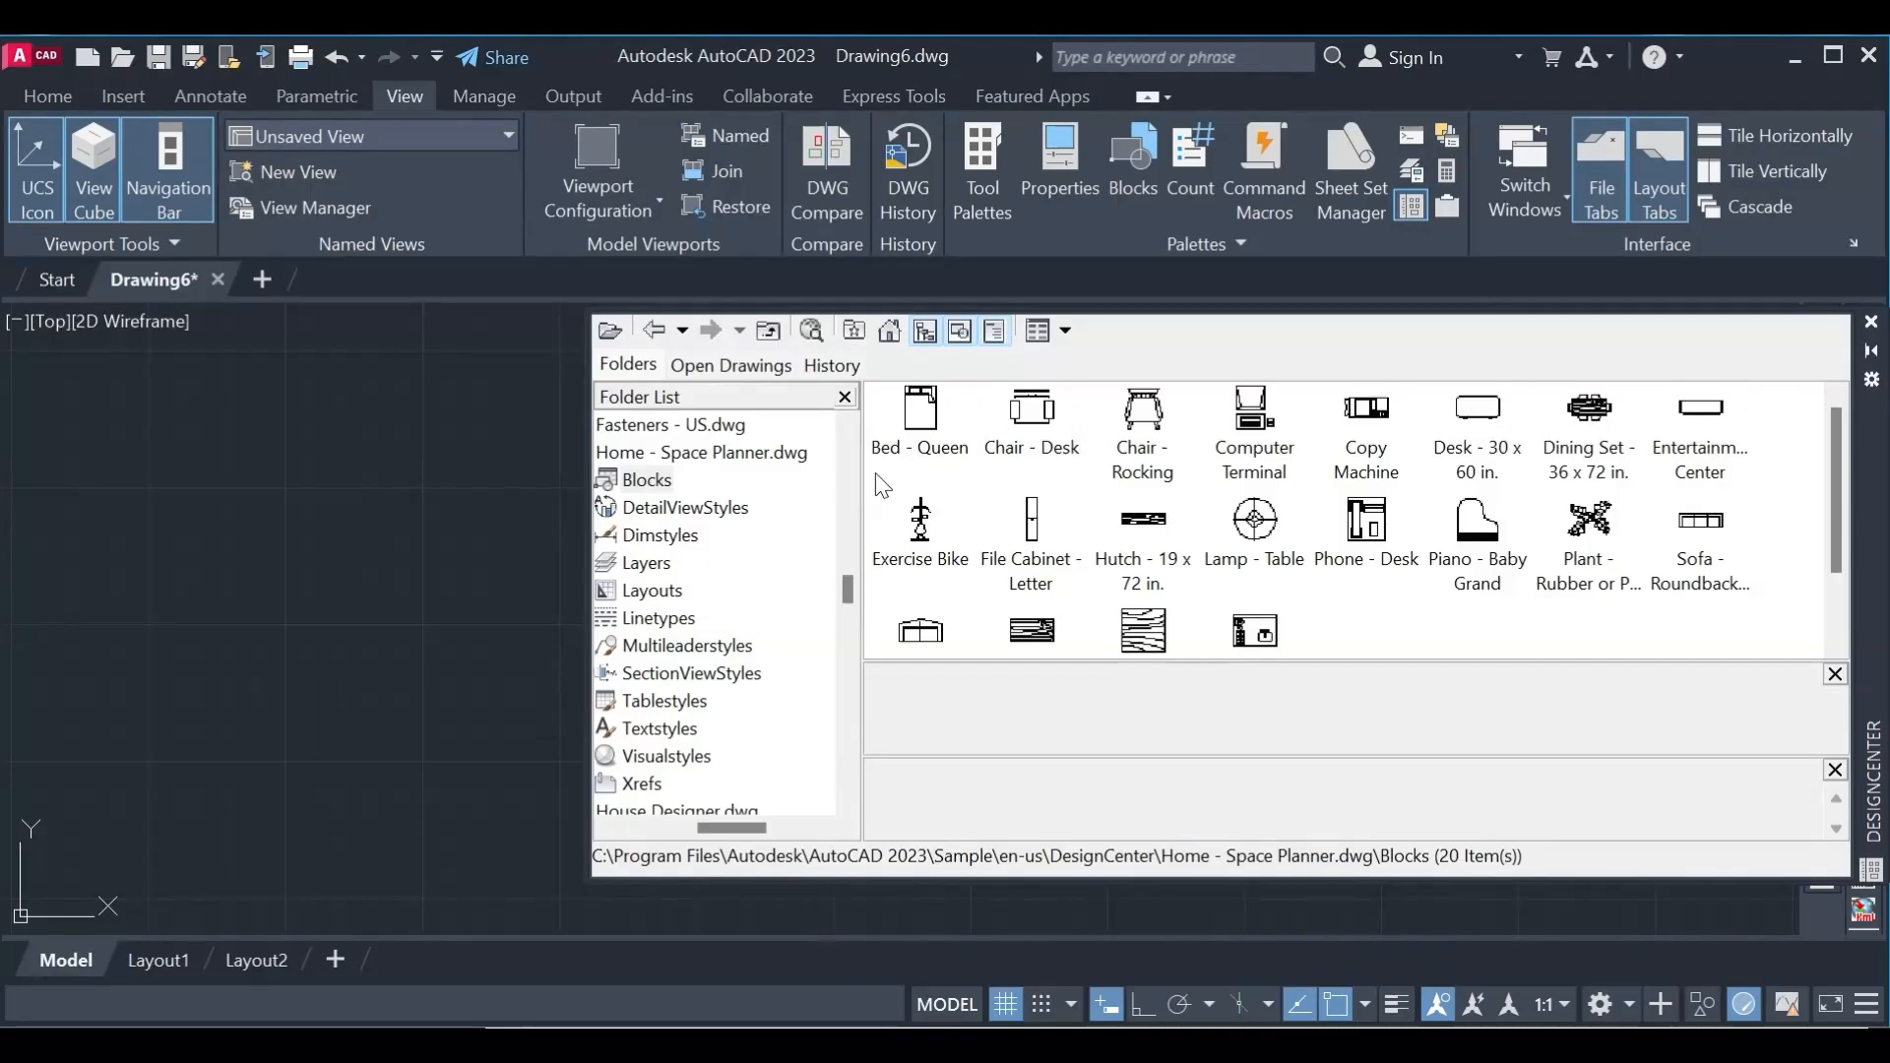
Insert the Bed - Queen block into the empty drawing area
mouse_move(919, 418)
mouse_down()
mouse_move(452, 459)
mouse_move(86, 445)
mouse_up()
scroll(238, 432, down, 6)
scroll(238, 432, down, 3)
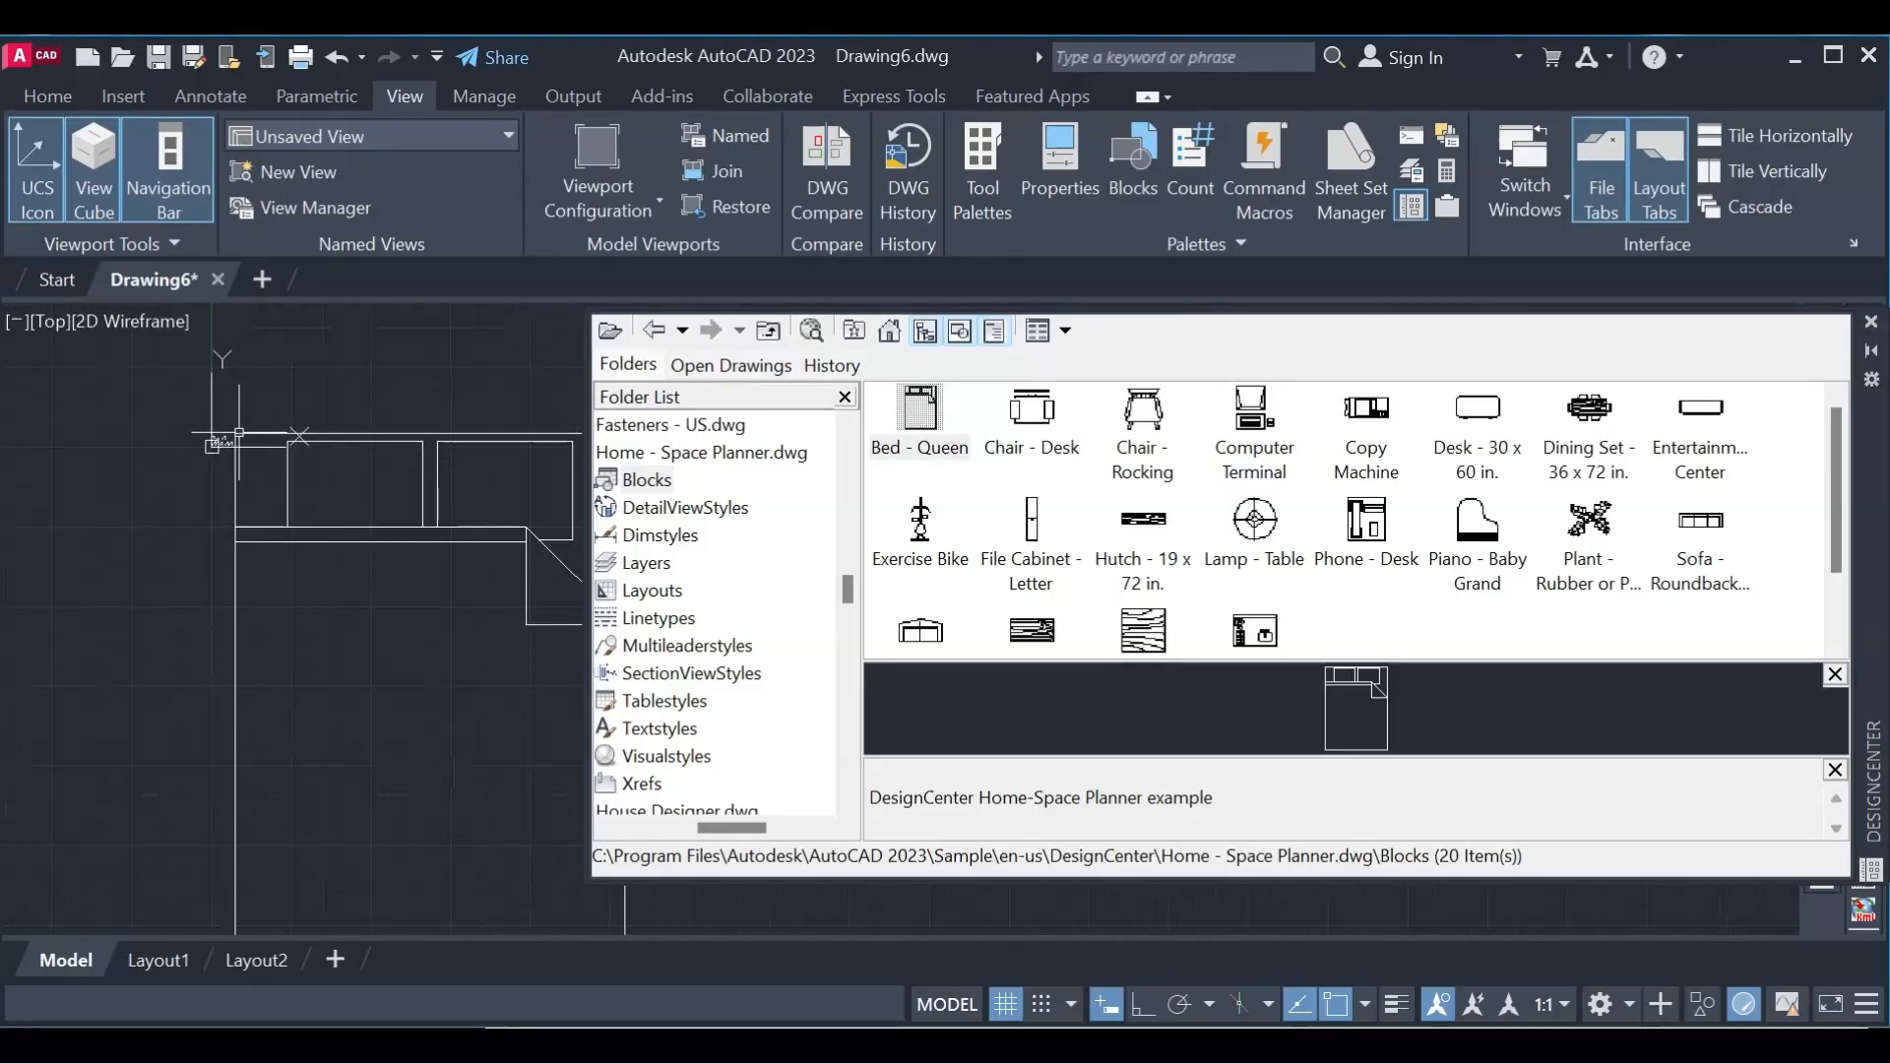
scroll(463, 449, down, 2)
Place the Chair - Desk, Chair - Rocking, Lamp - Table and Piano - Baby Grand blocks in the free space right of the bed
mouse_move(394, 471)
middle_down()
mouse_move(160, 493)
mouse_move(31, 585)
middle_up()
mouse_move(1042, 409)
mouse_down()
mouse_move(384, 603)
mouse_move(335, 668)
mouse_up()
drag(1144, 409, 328, 487)
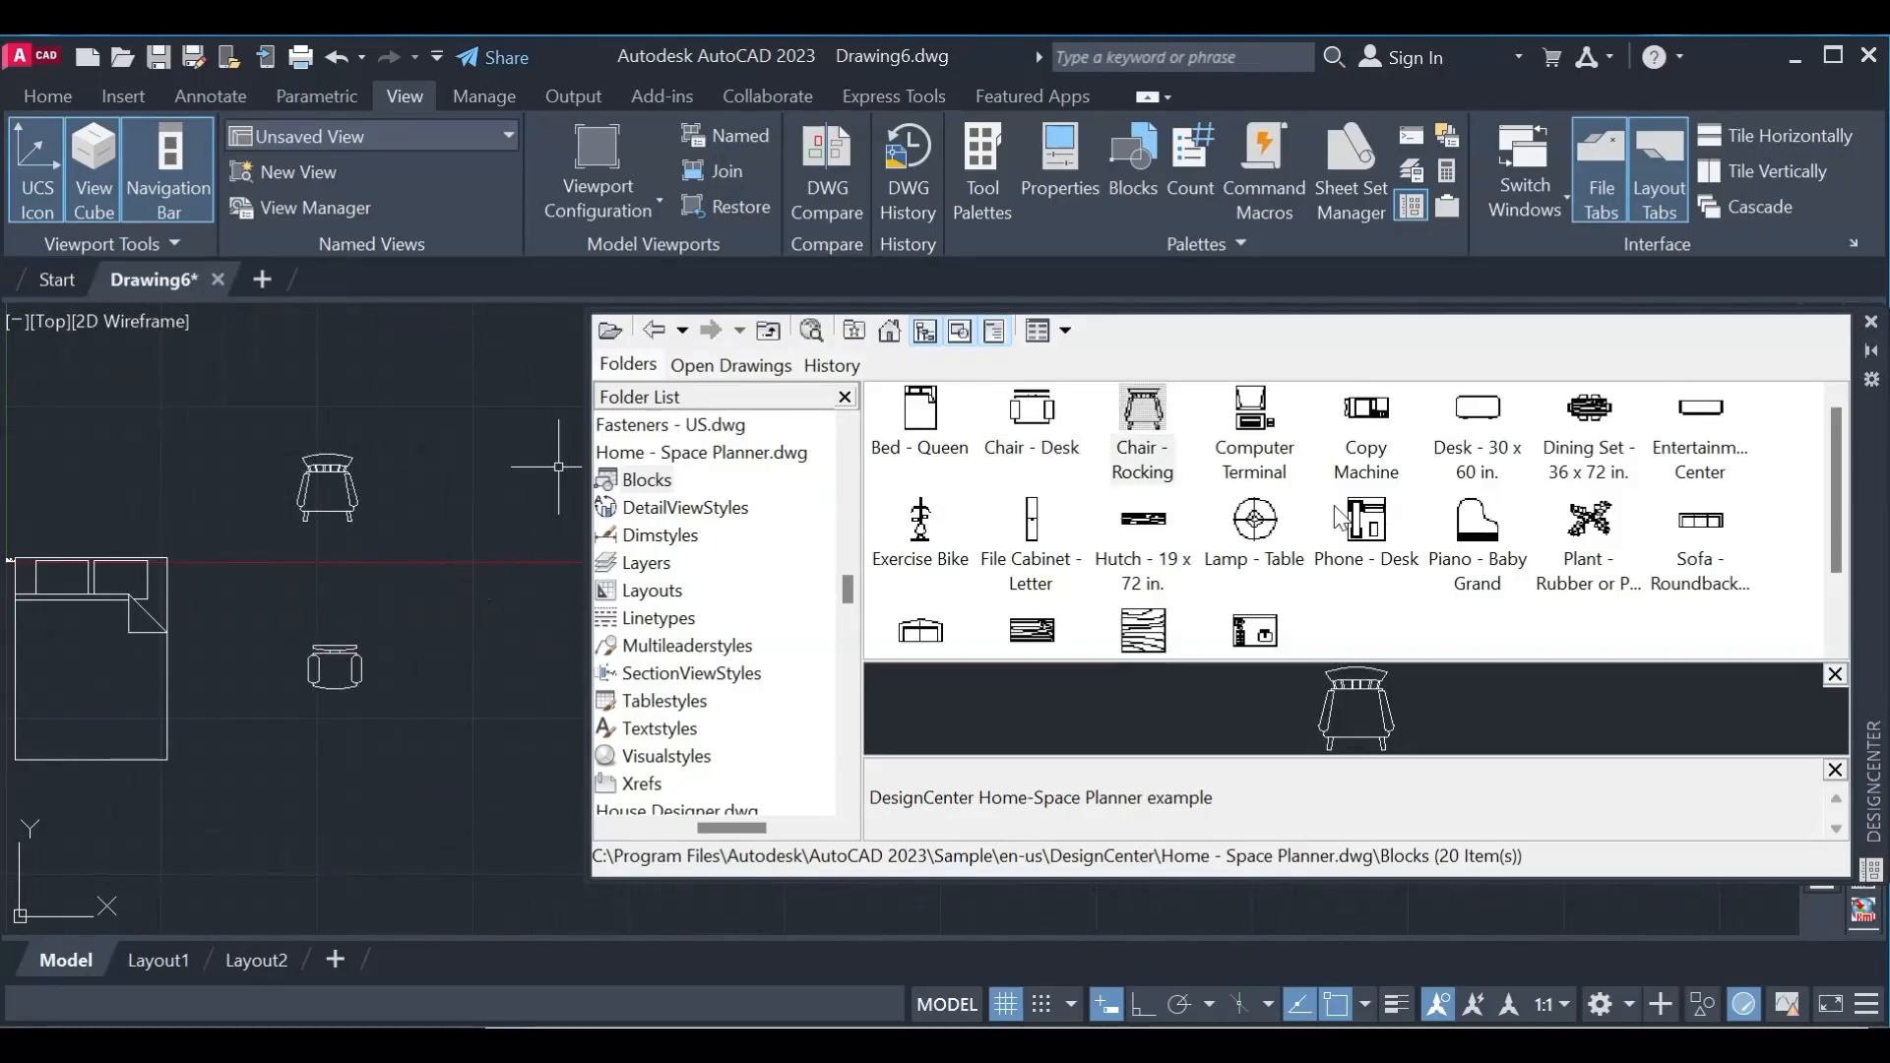
mouse_move(1255, 519)
mouse_down()
mouse_move(840, 720)
mouse_move(471, 778)
mouse_move(436, 731)
mouse_up()
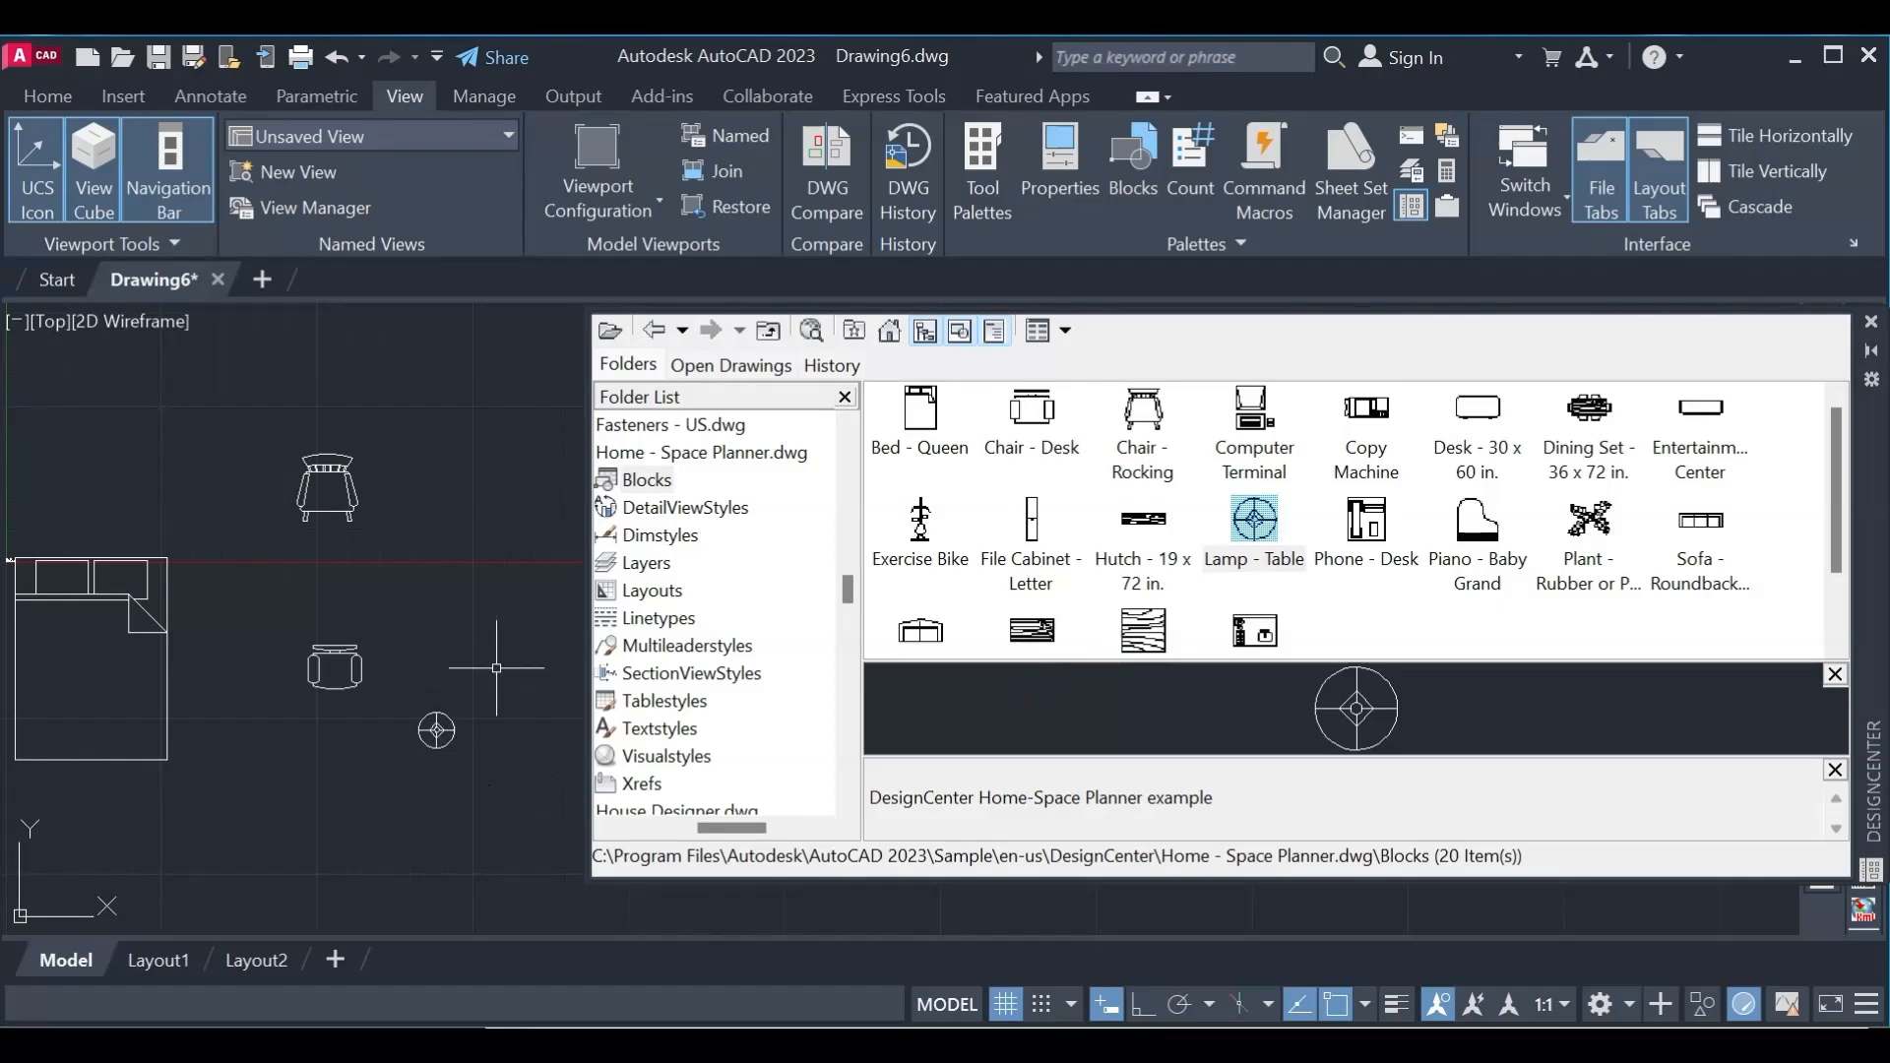
mouse_move(1478, 519)
mouse_down()
mouse_move(543, 504)
mouse_move(490, 482)
mouse_up()
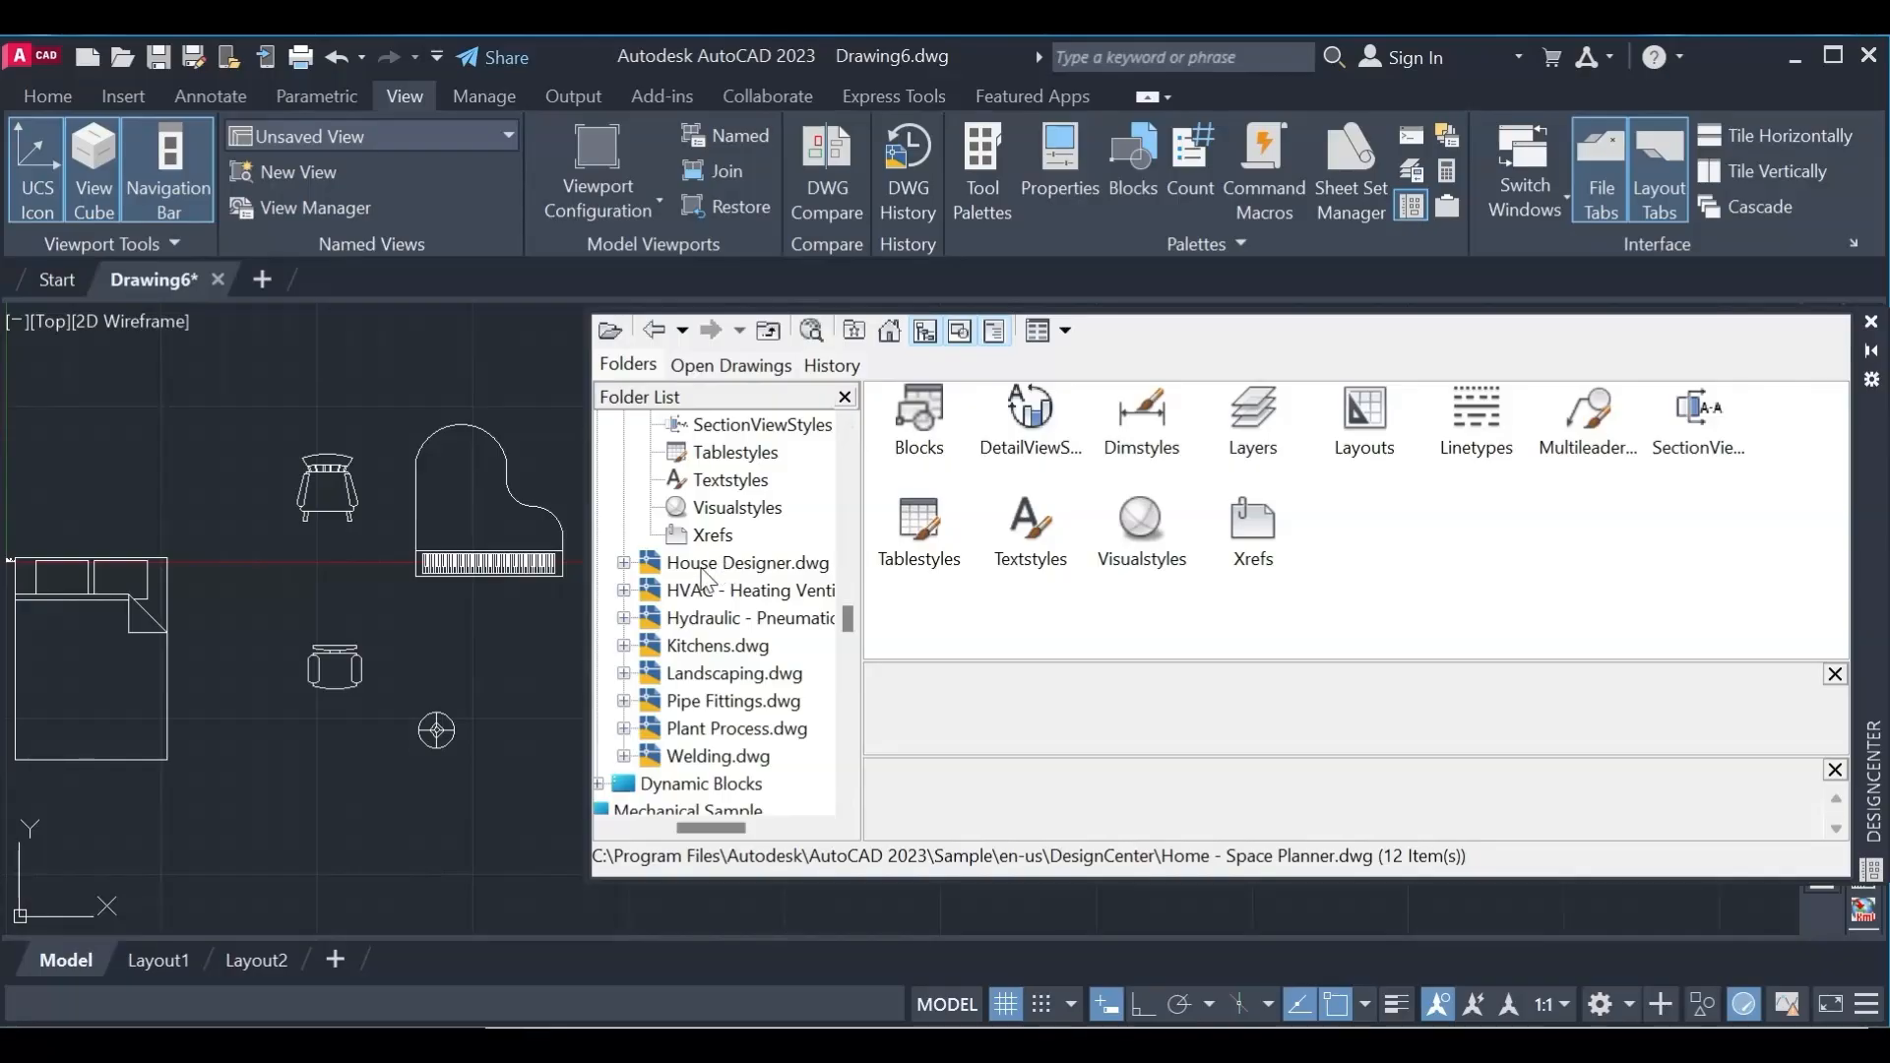
From House Designer.dwg's blocks, place the 26 x 60 in. bath tub, the paneled garage door and Door - Plain 36 in. around the furniture
double_click(707, 565)
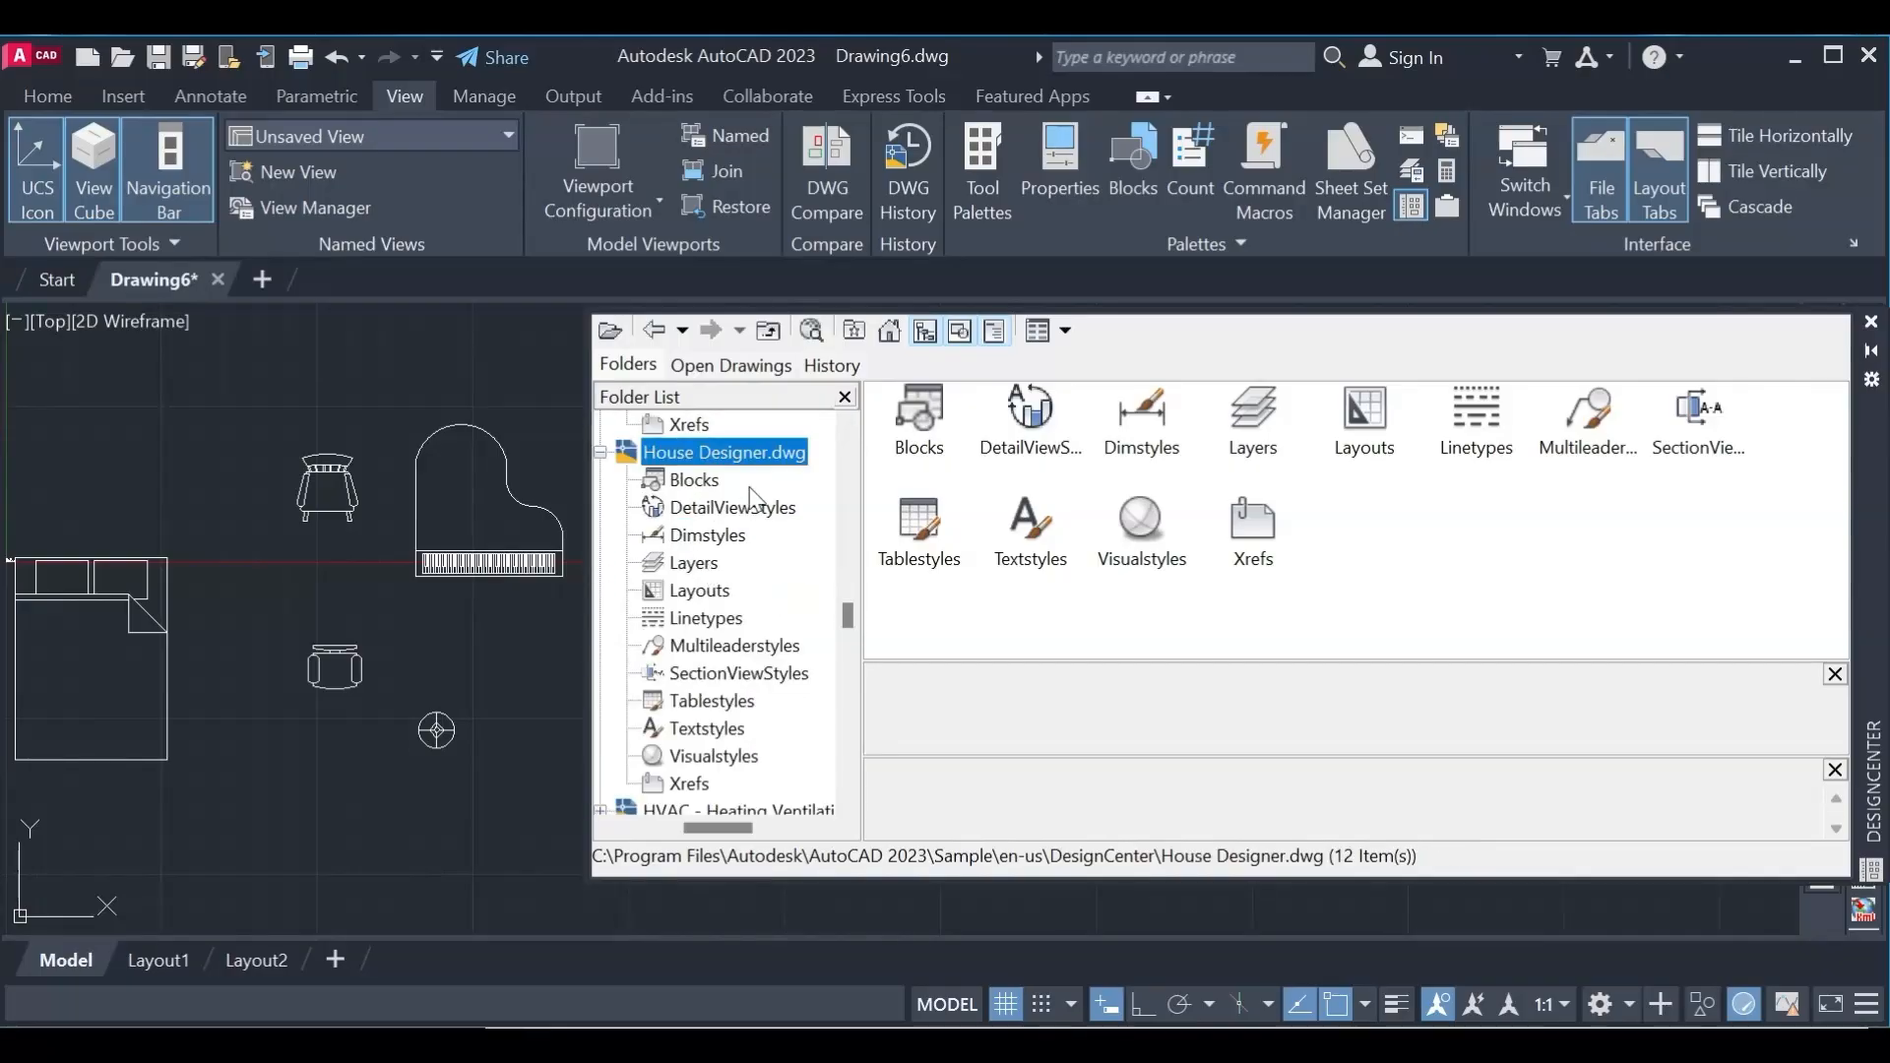
double_click(910, 433)
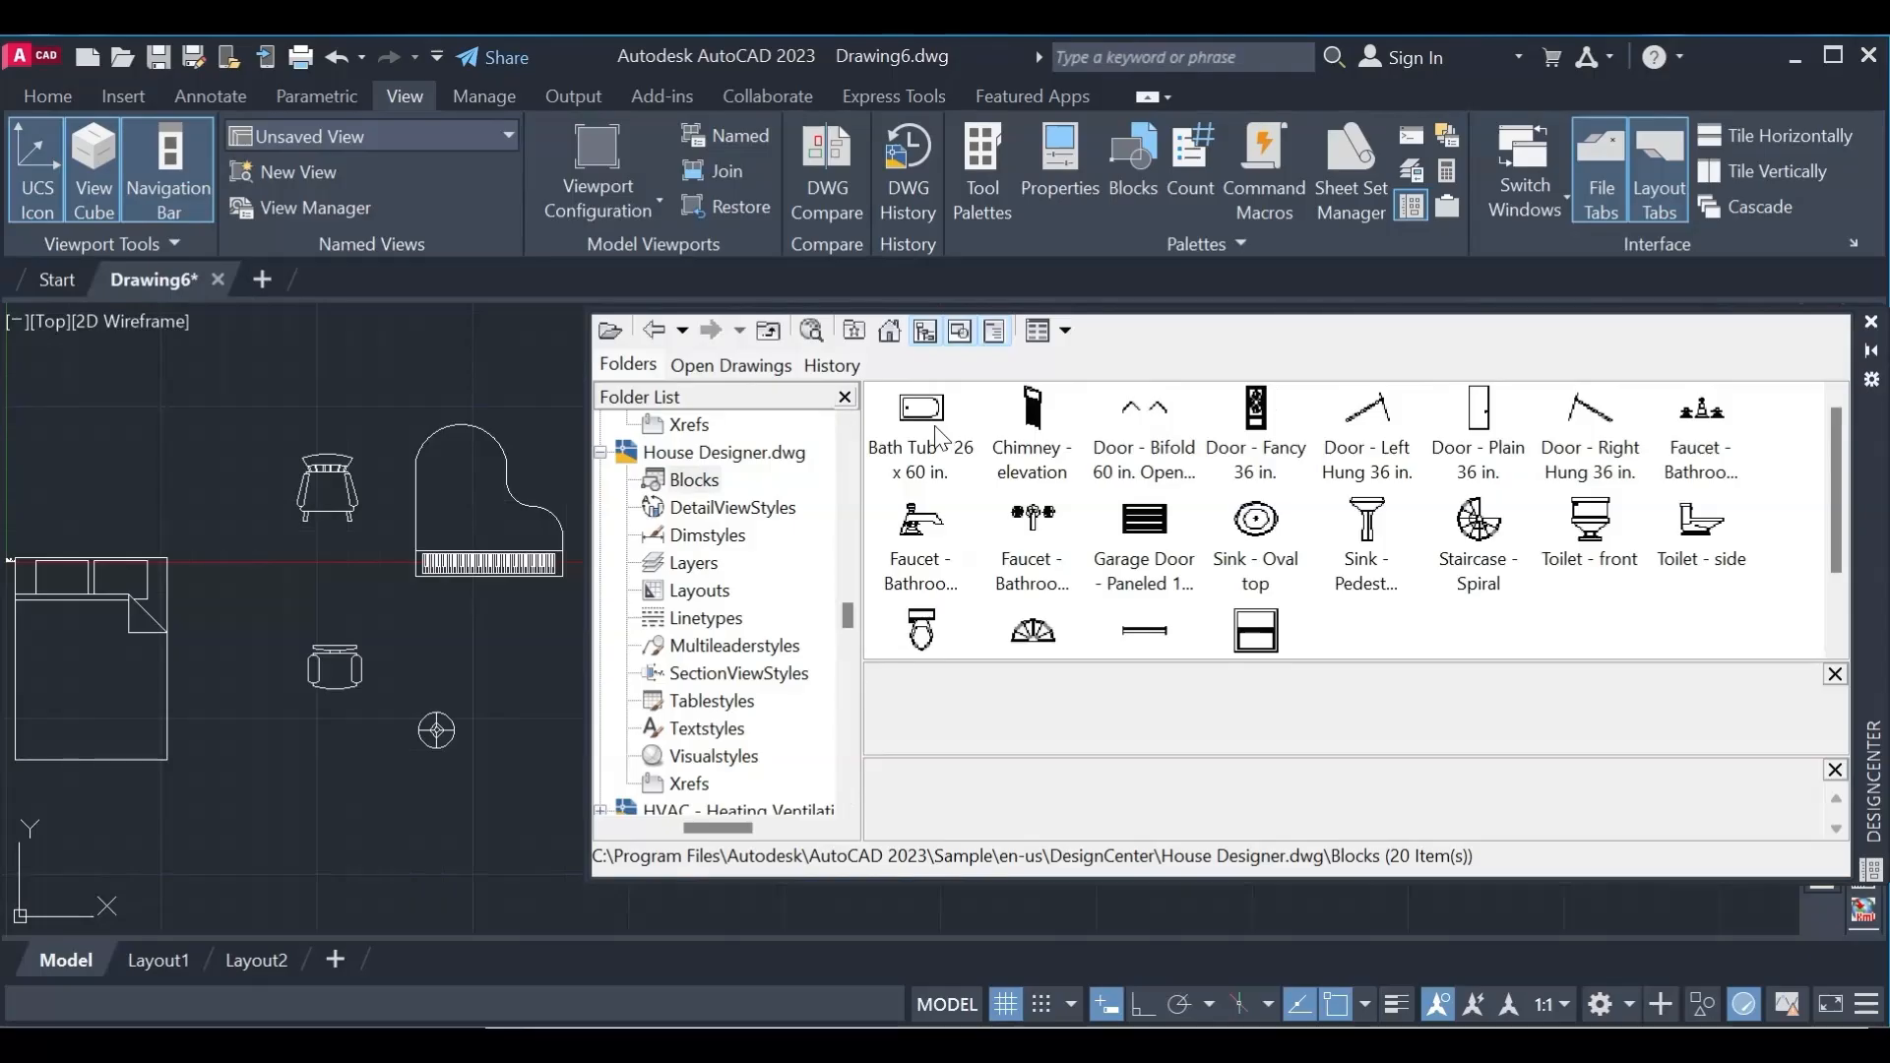
drag(935, 418, 137, 408)
drag(1144, 524, 564, 785)
drag(1477, 408, 293, 429)
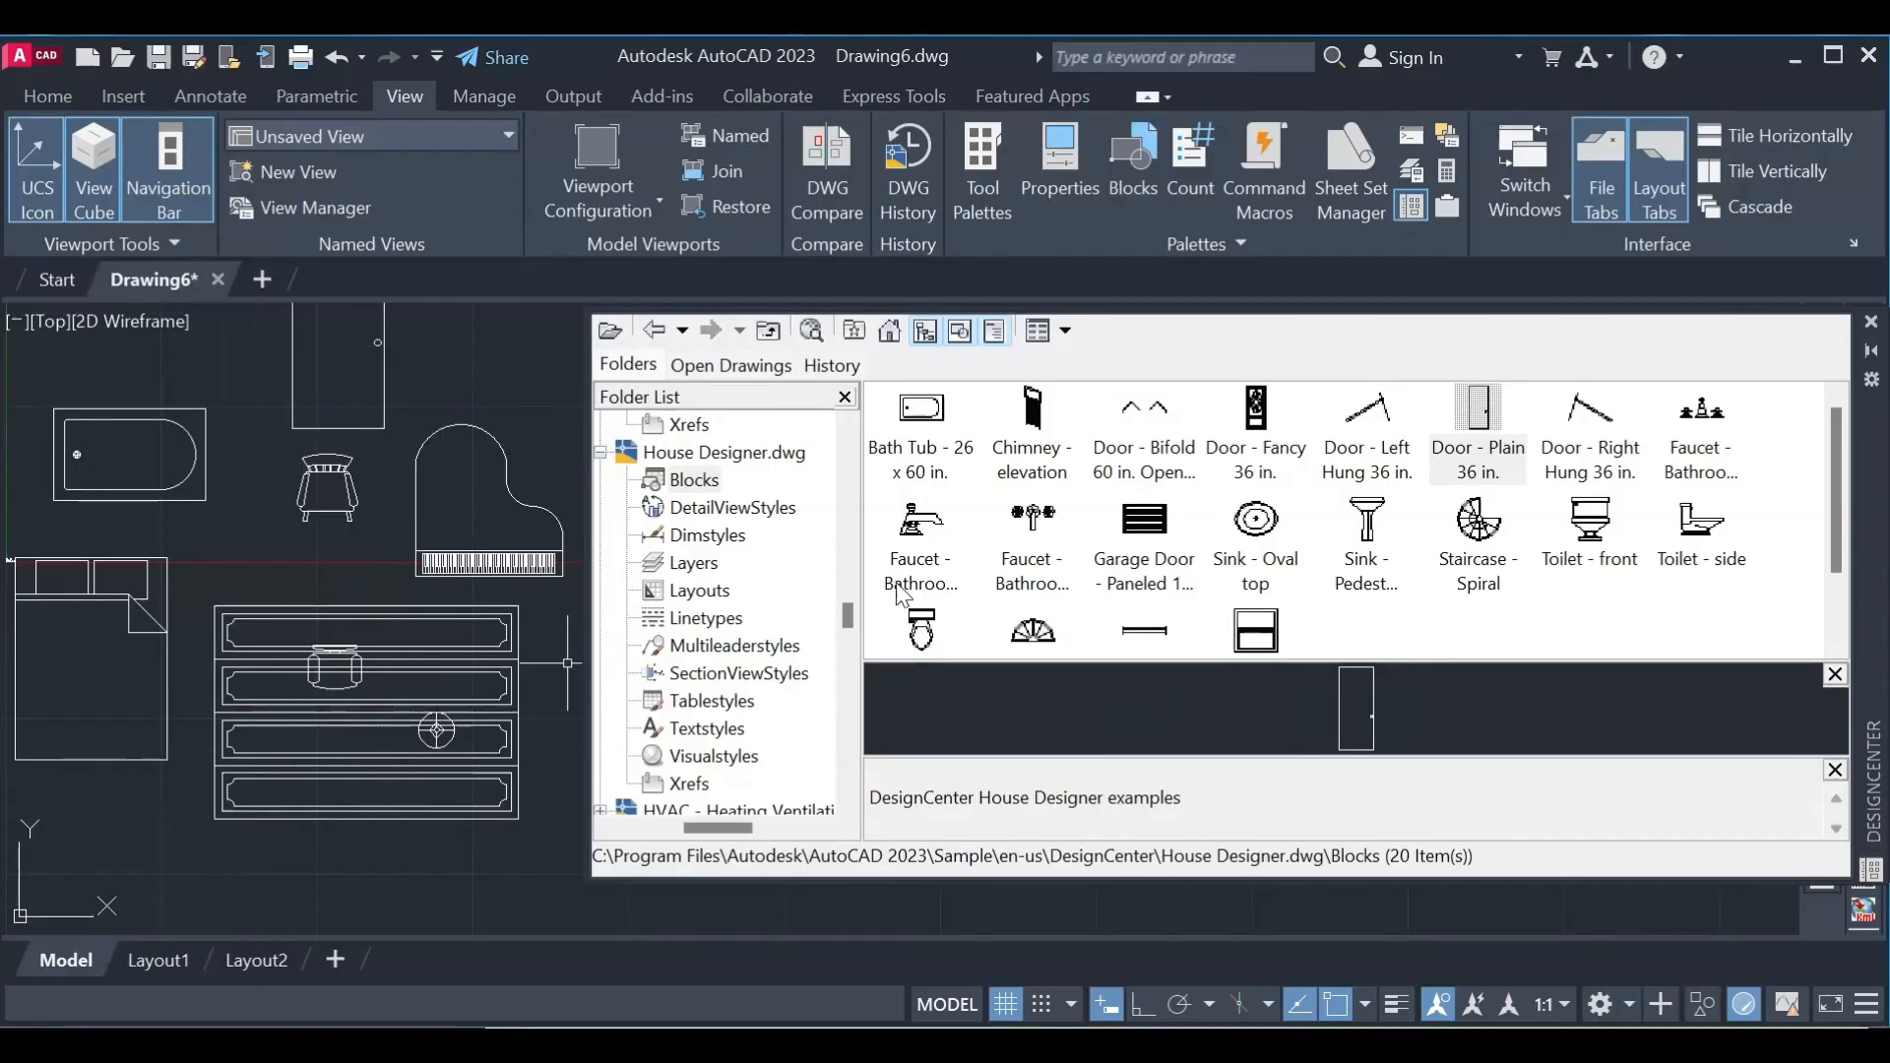
Look through the blocks of Kitchens.dwg and close DesignCenter
scroll(679, 665, down, 4)
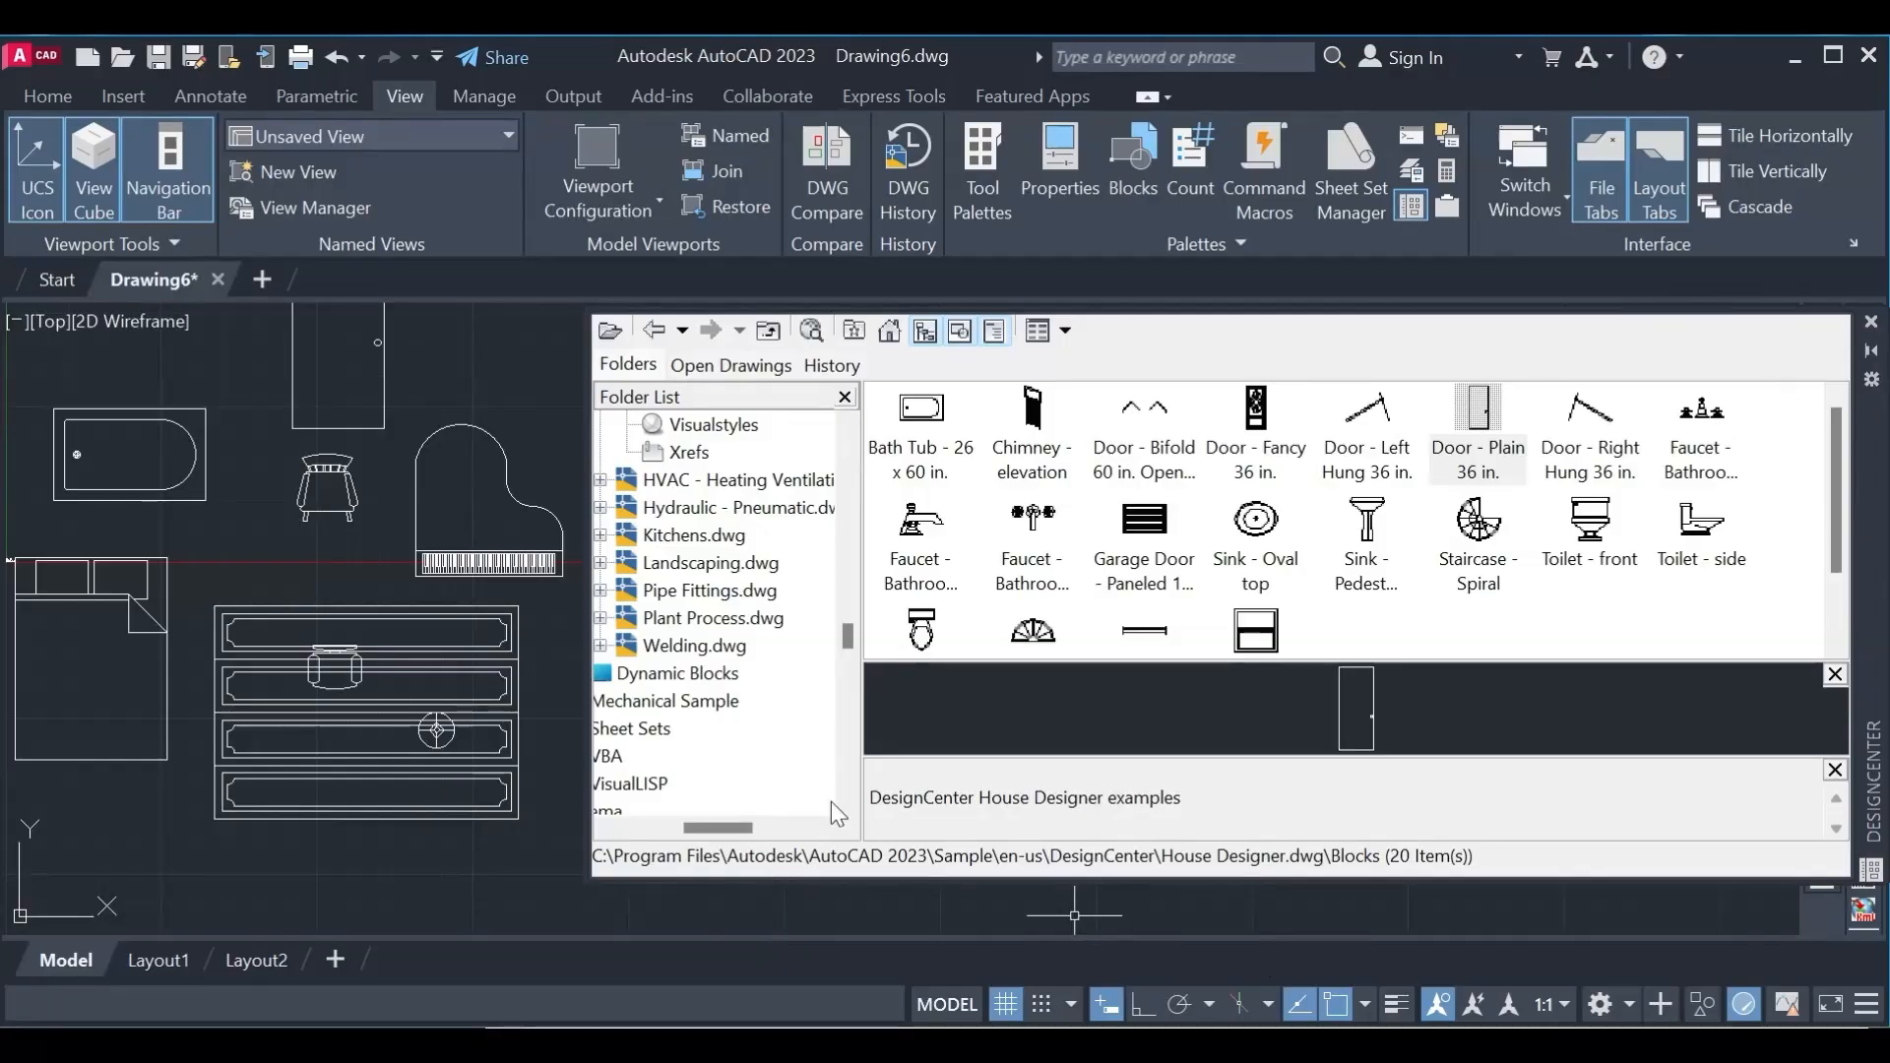
click(688, 544)
double_click(920, 419)
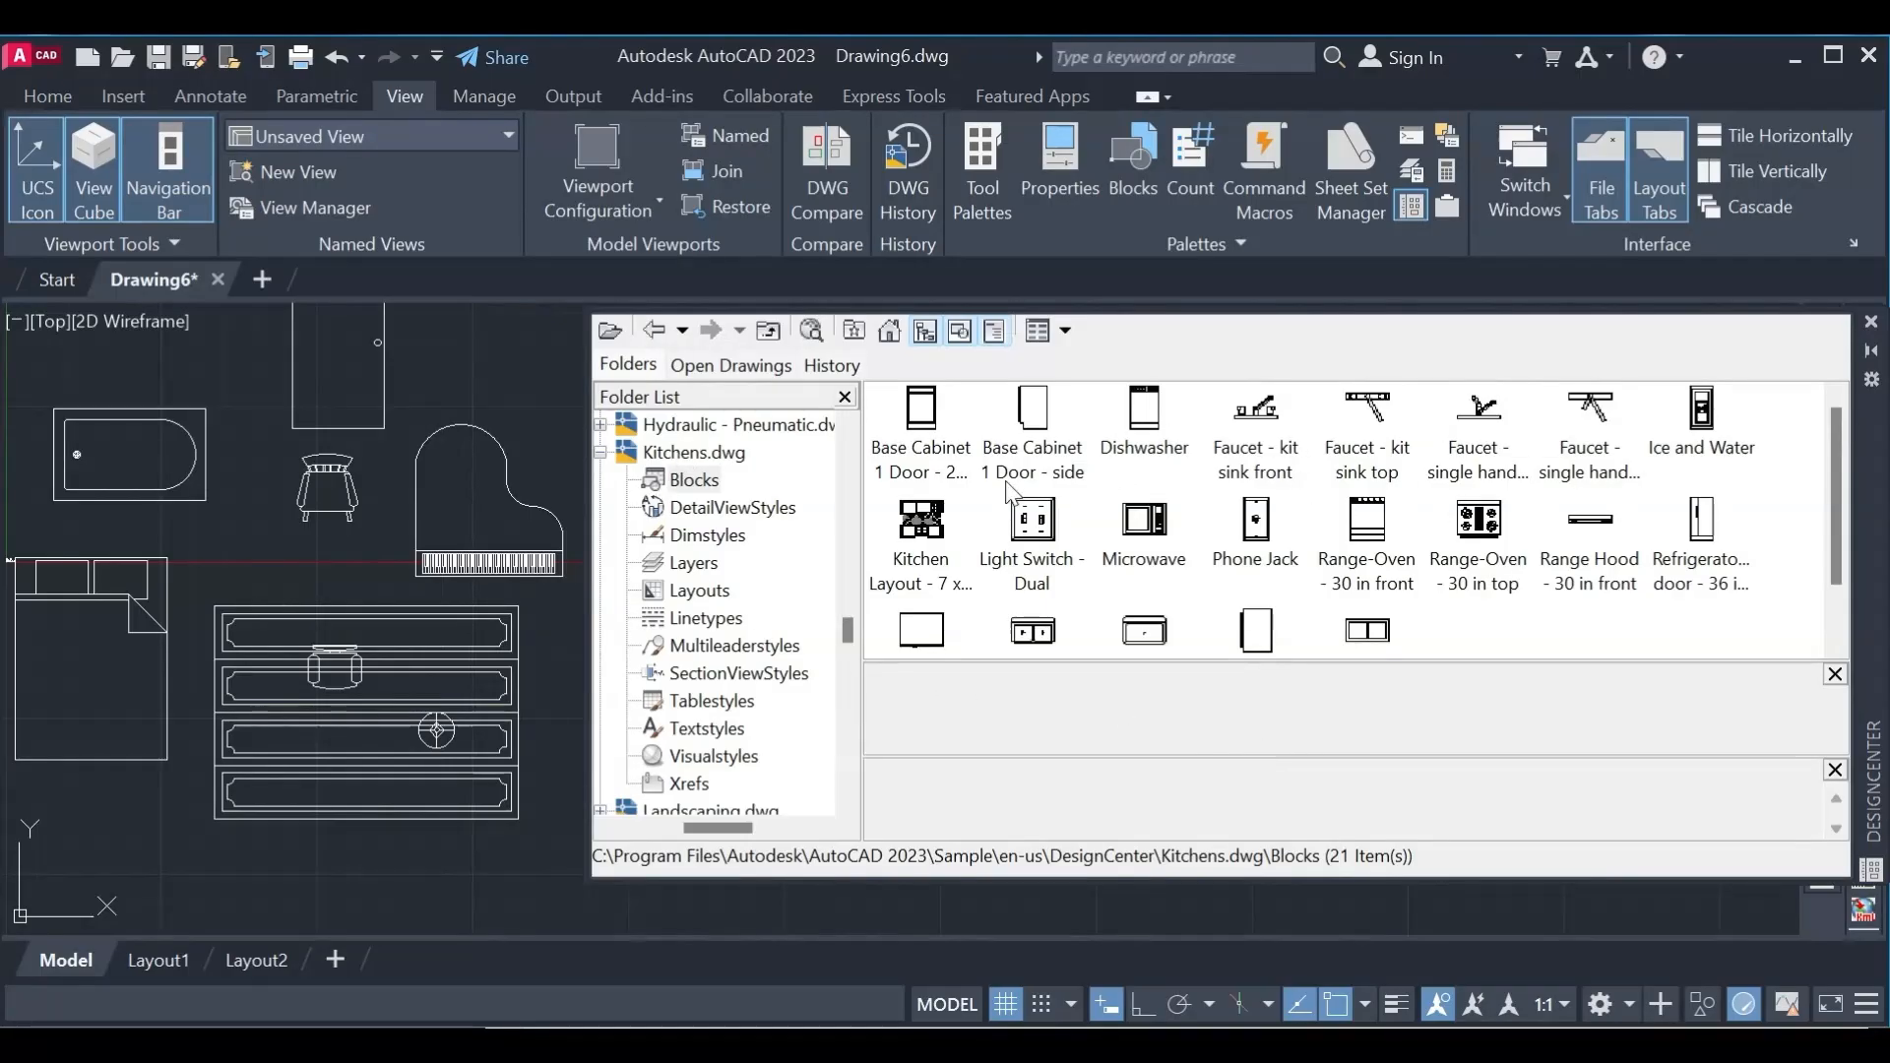
click(1872, 322)
Scale the grand piano block down to roughly half size about its lower-right corner
scroll(601, 506, down, 4)
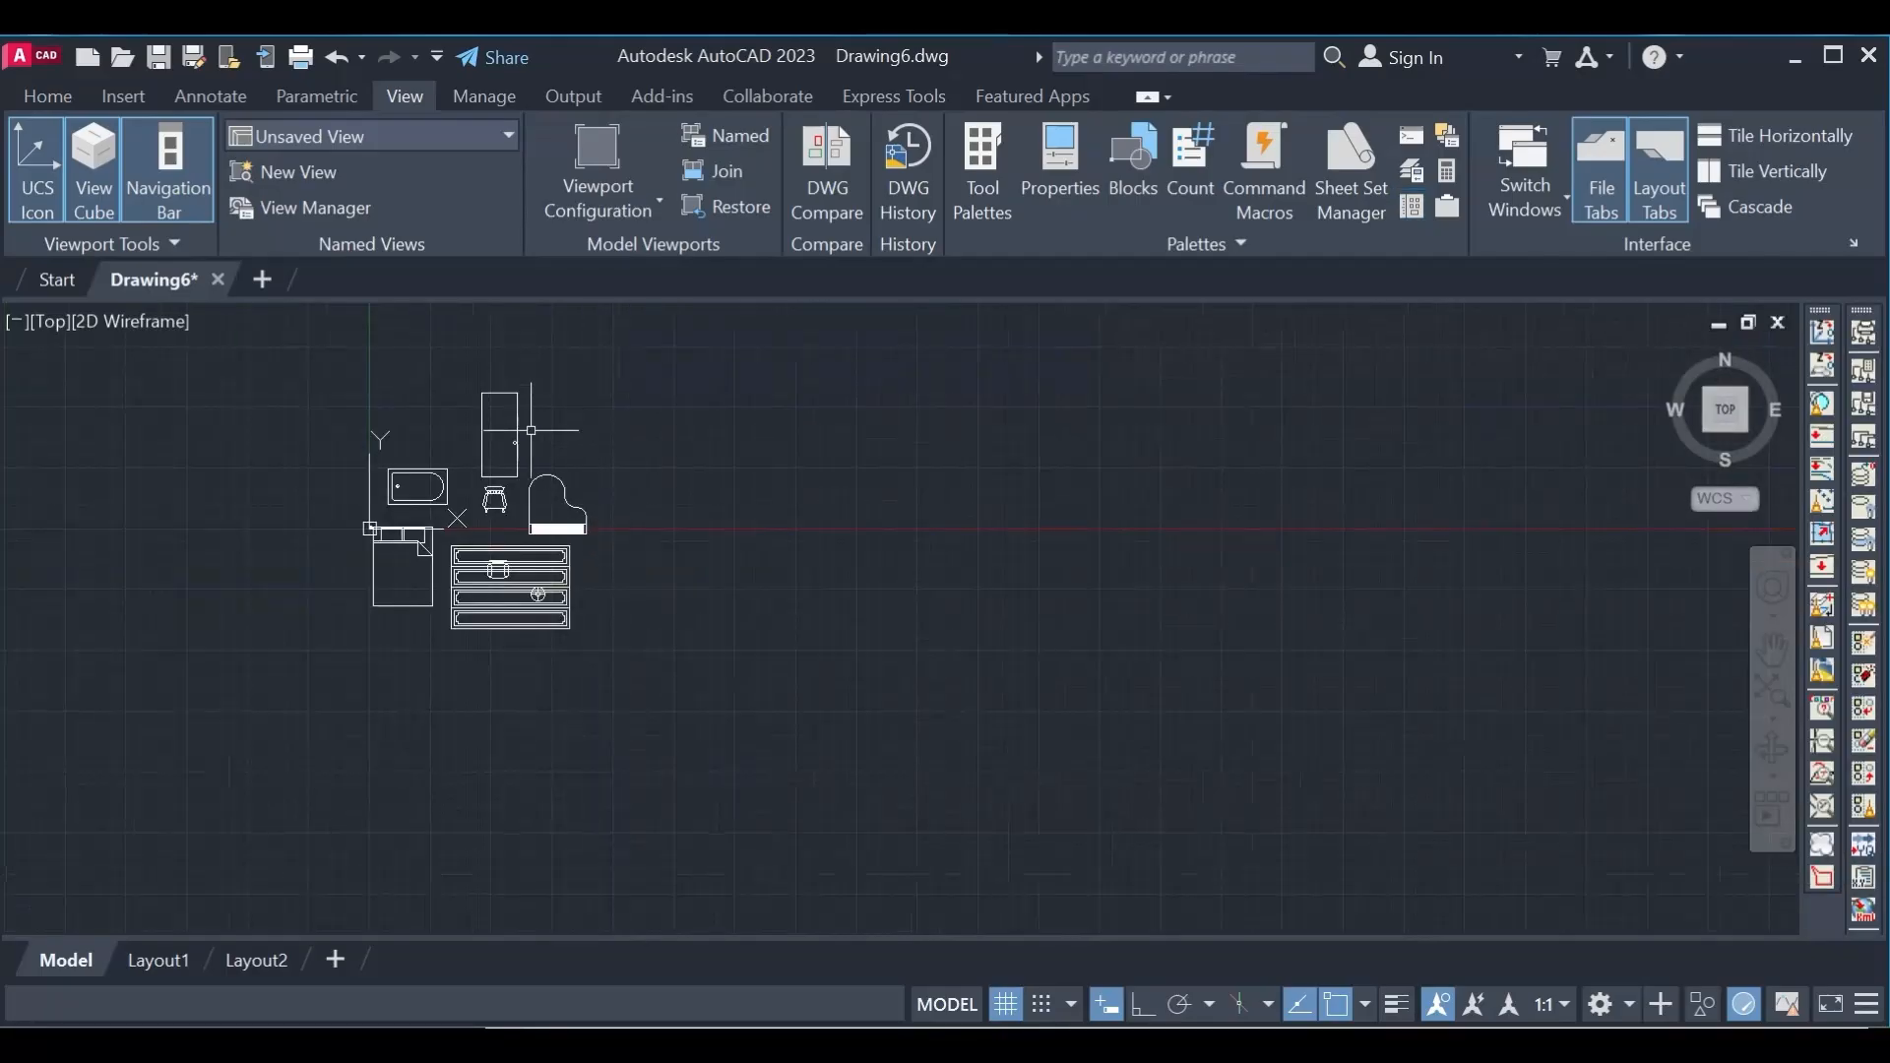
scroll(531, 430, up, 4)
click(689, 579)
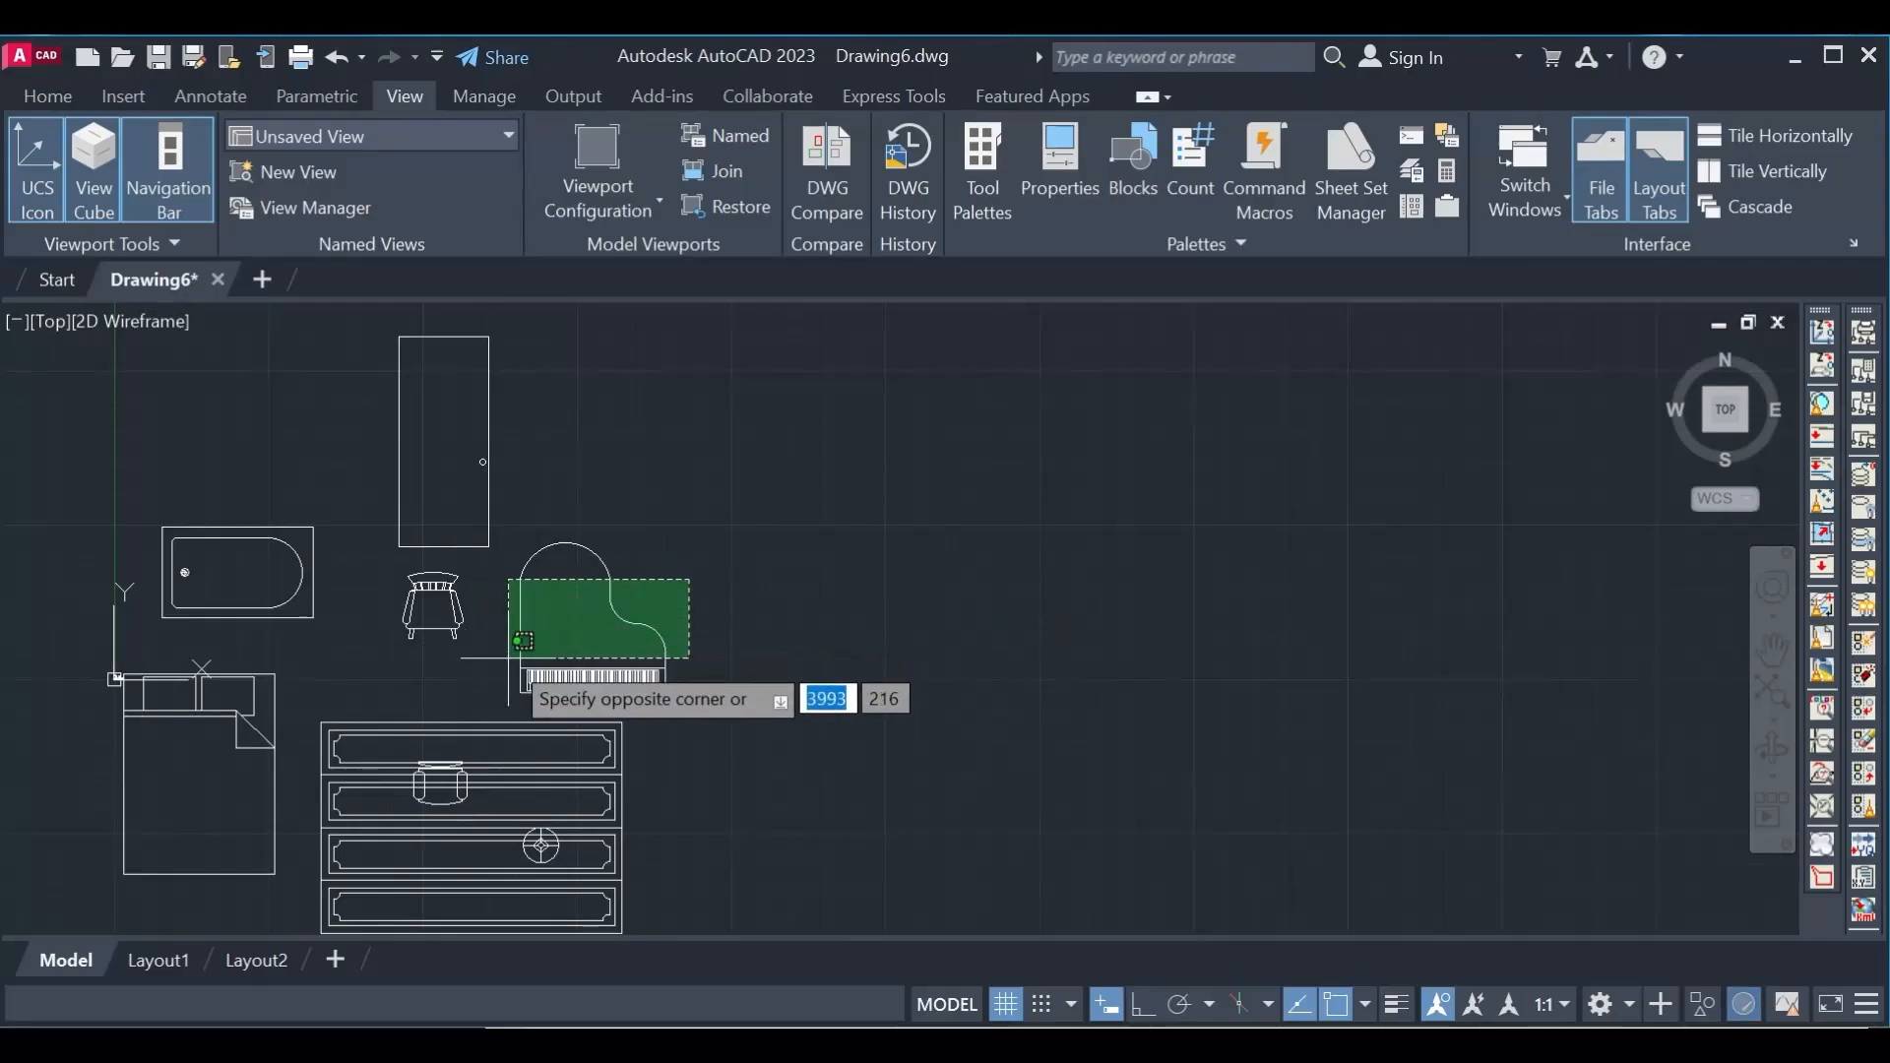
click(508, 658)
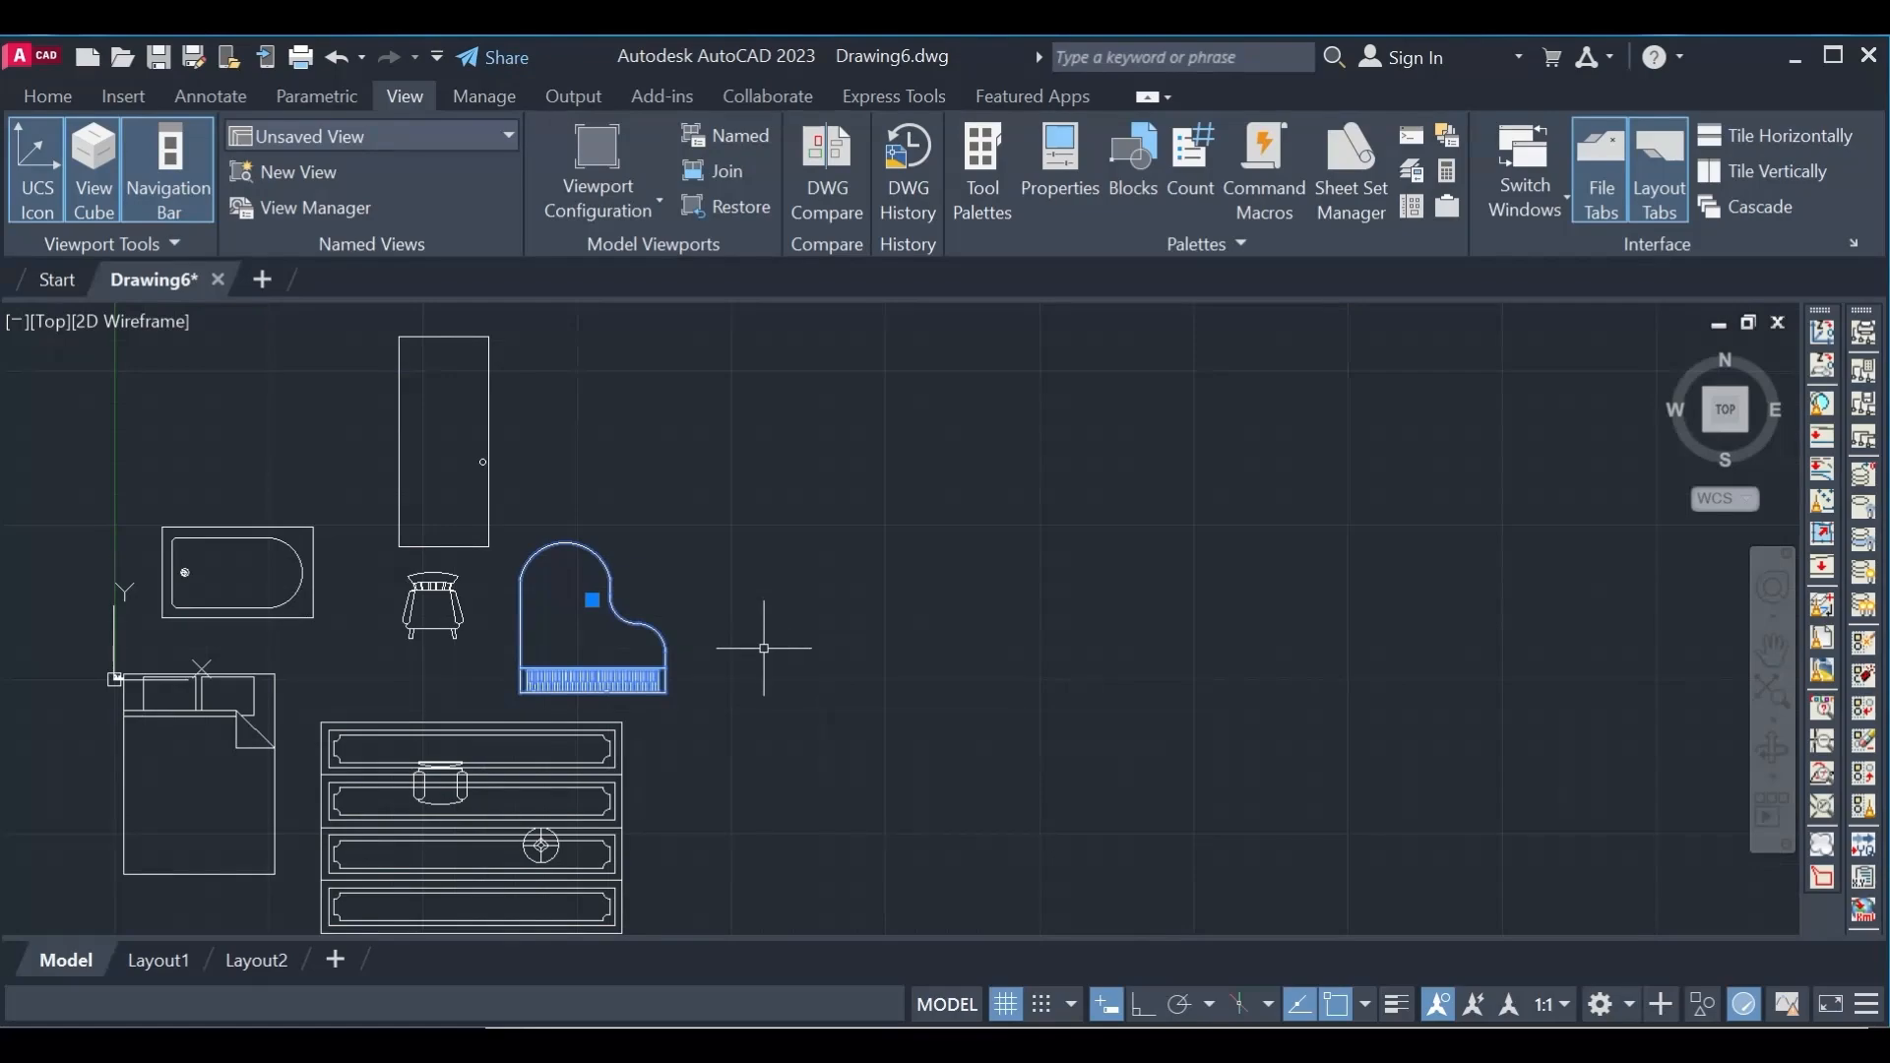
text(sc)
key(Return)
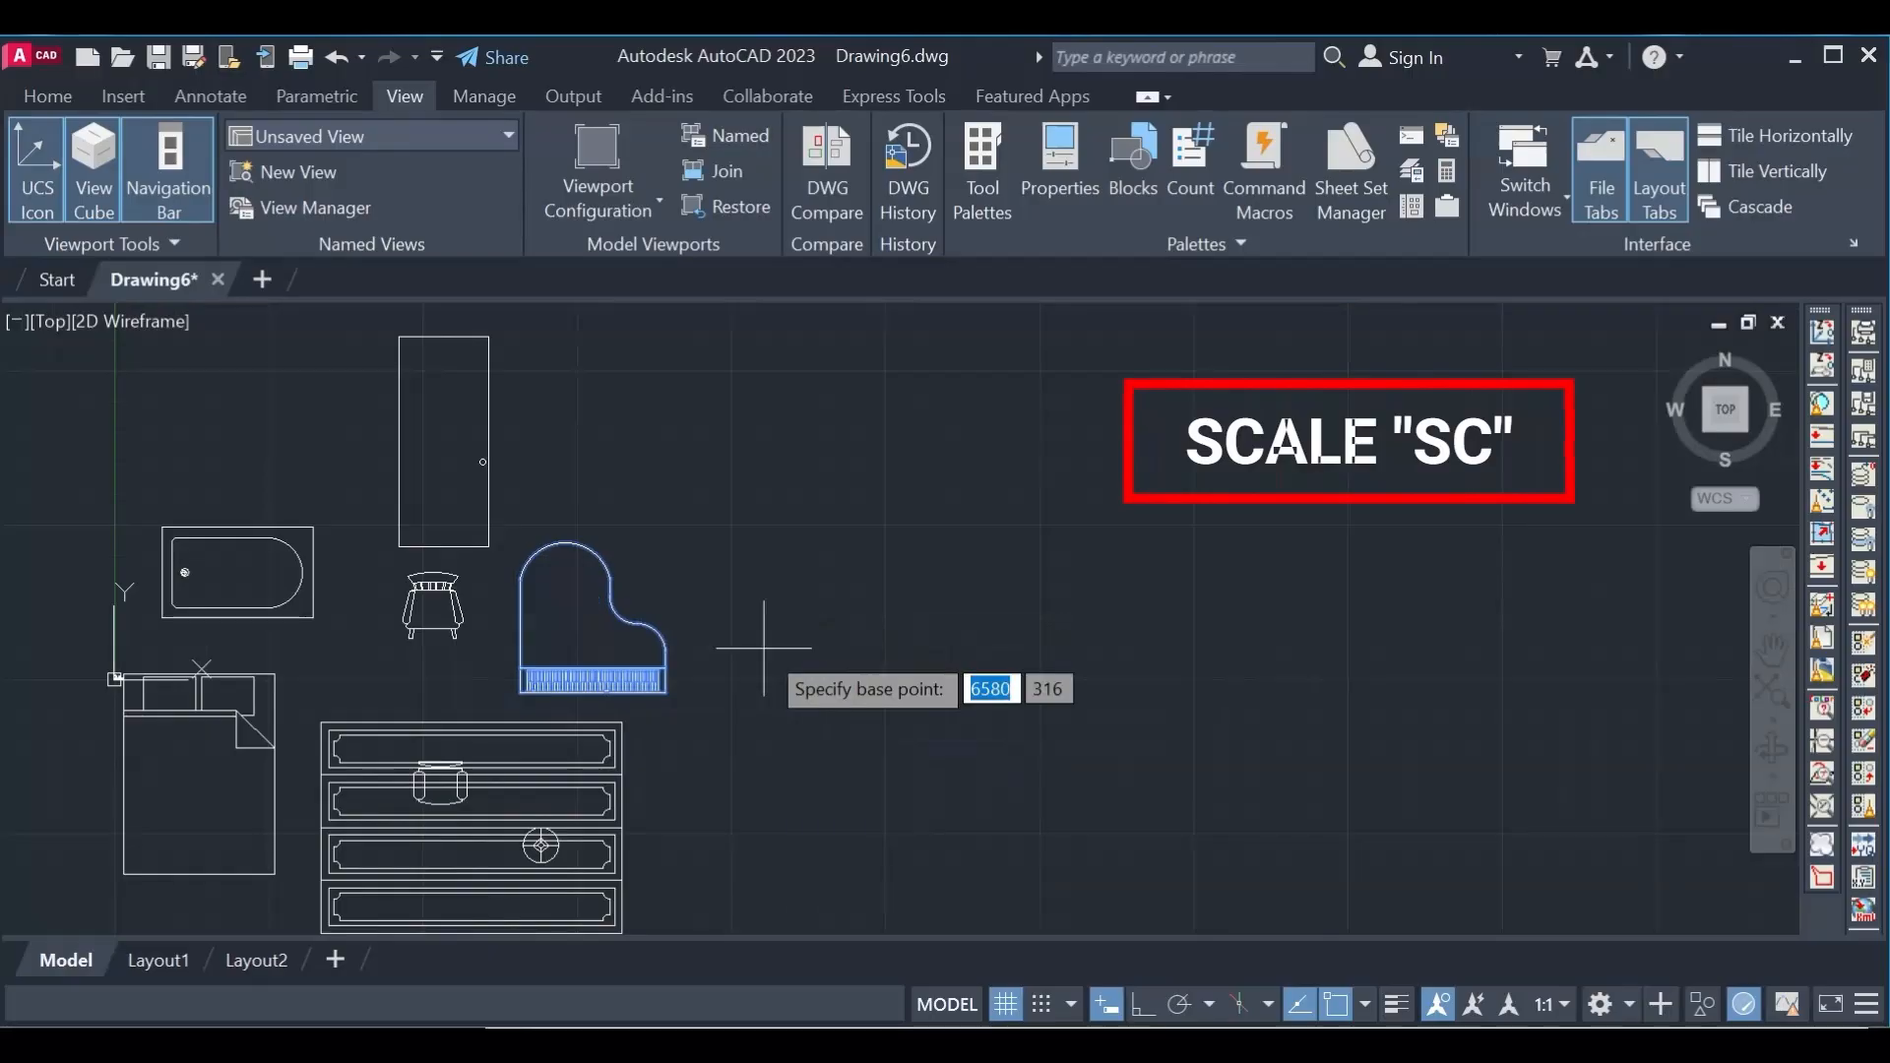
click(666, 689)
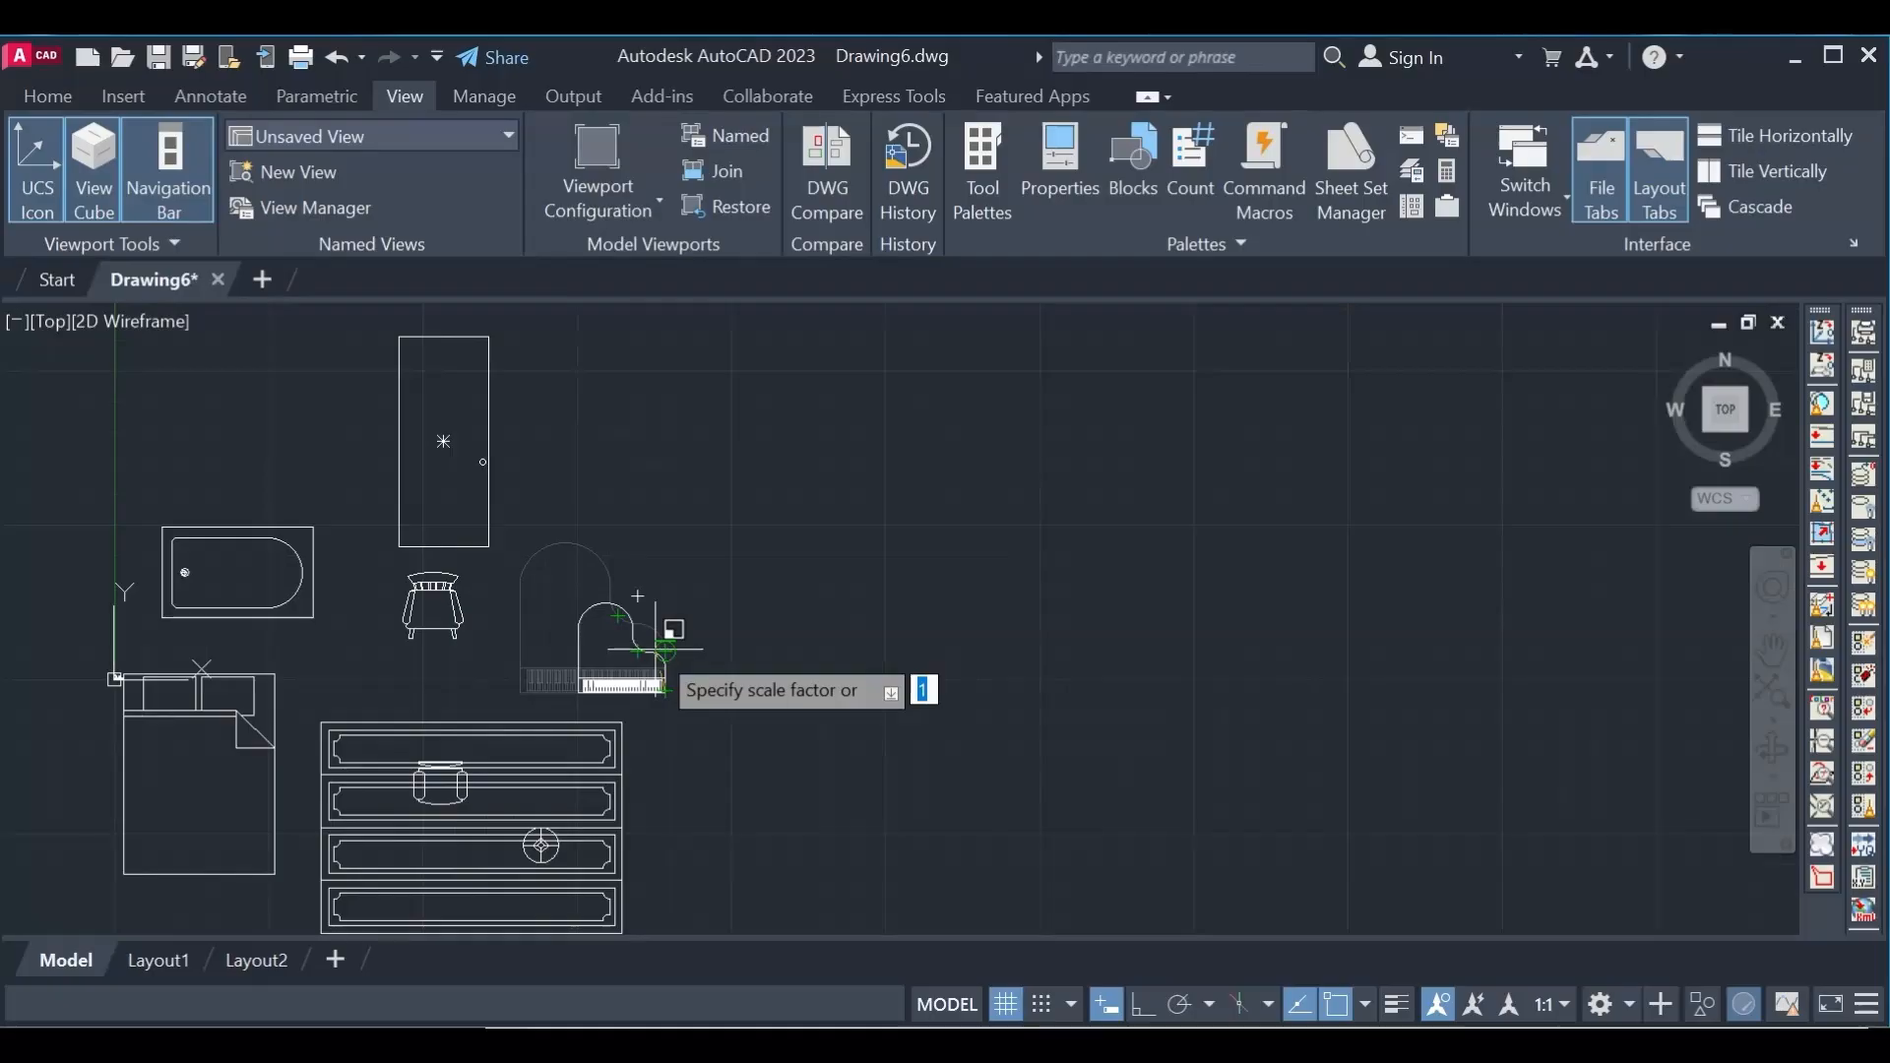
click(655, 649)
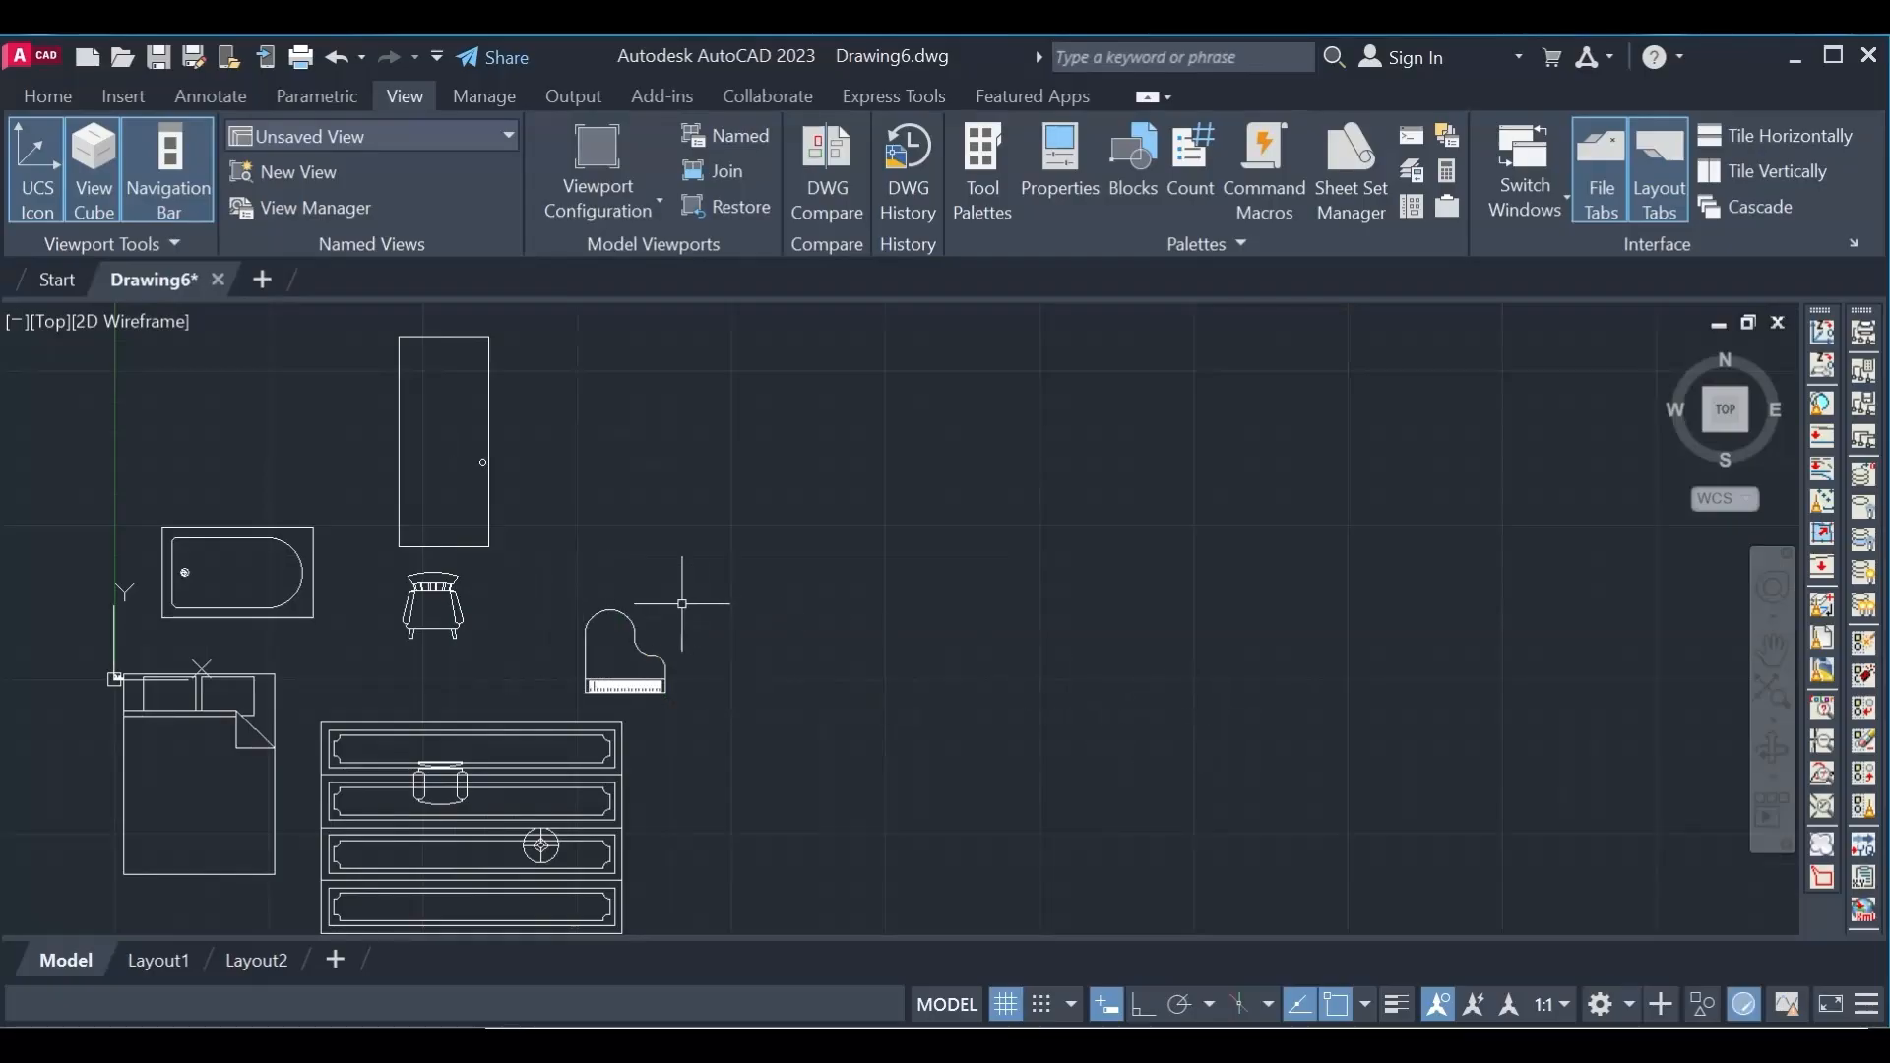
Scale the plain door block down to a little under half size about a point on its lower edge near the right corner
click(511, 561)
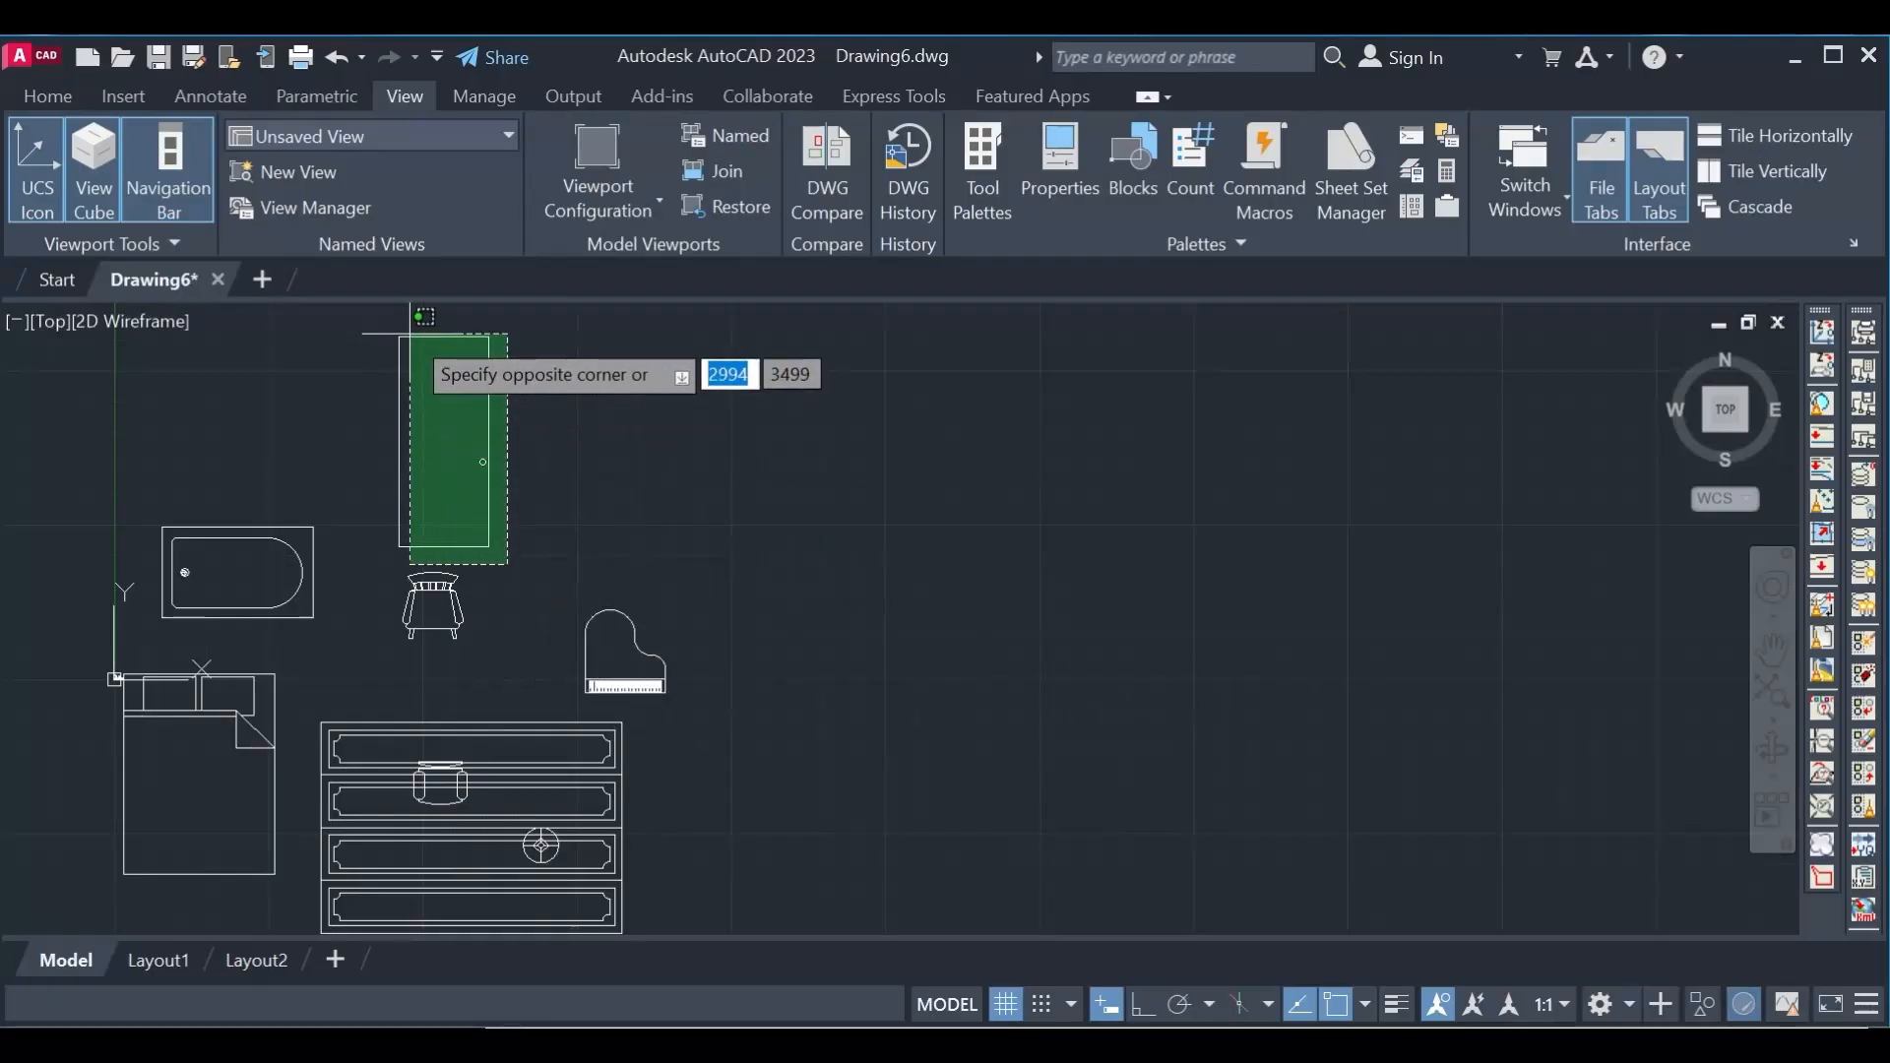
click(398, 332)
text(sc)
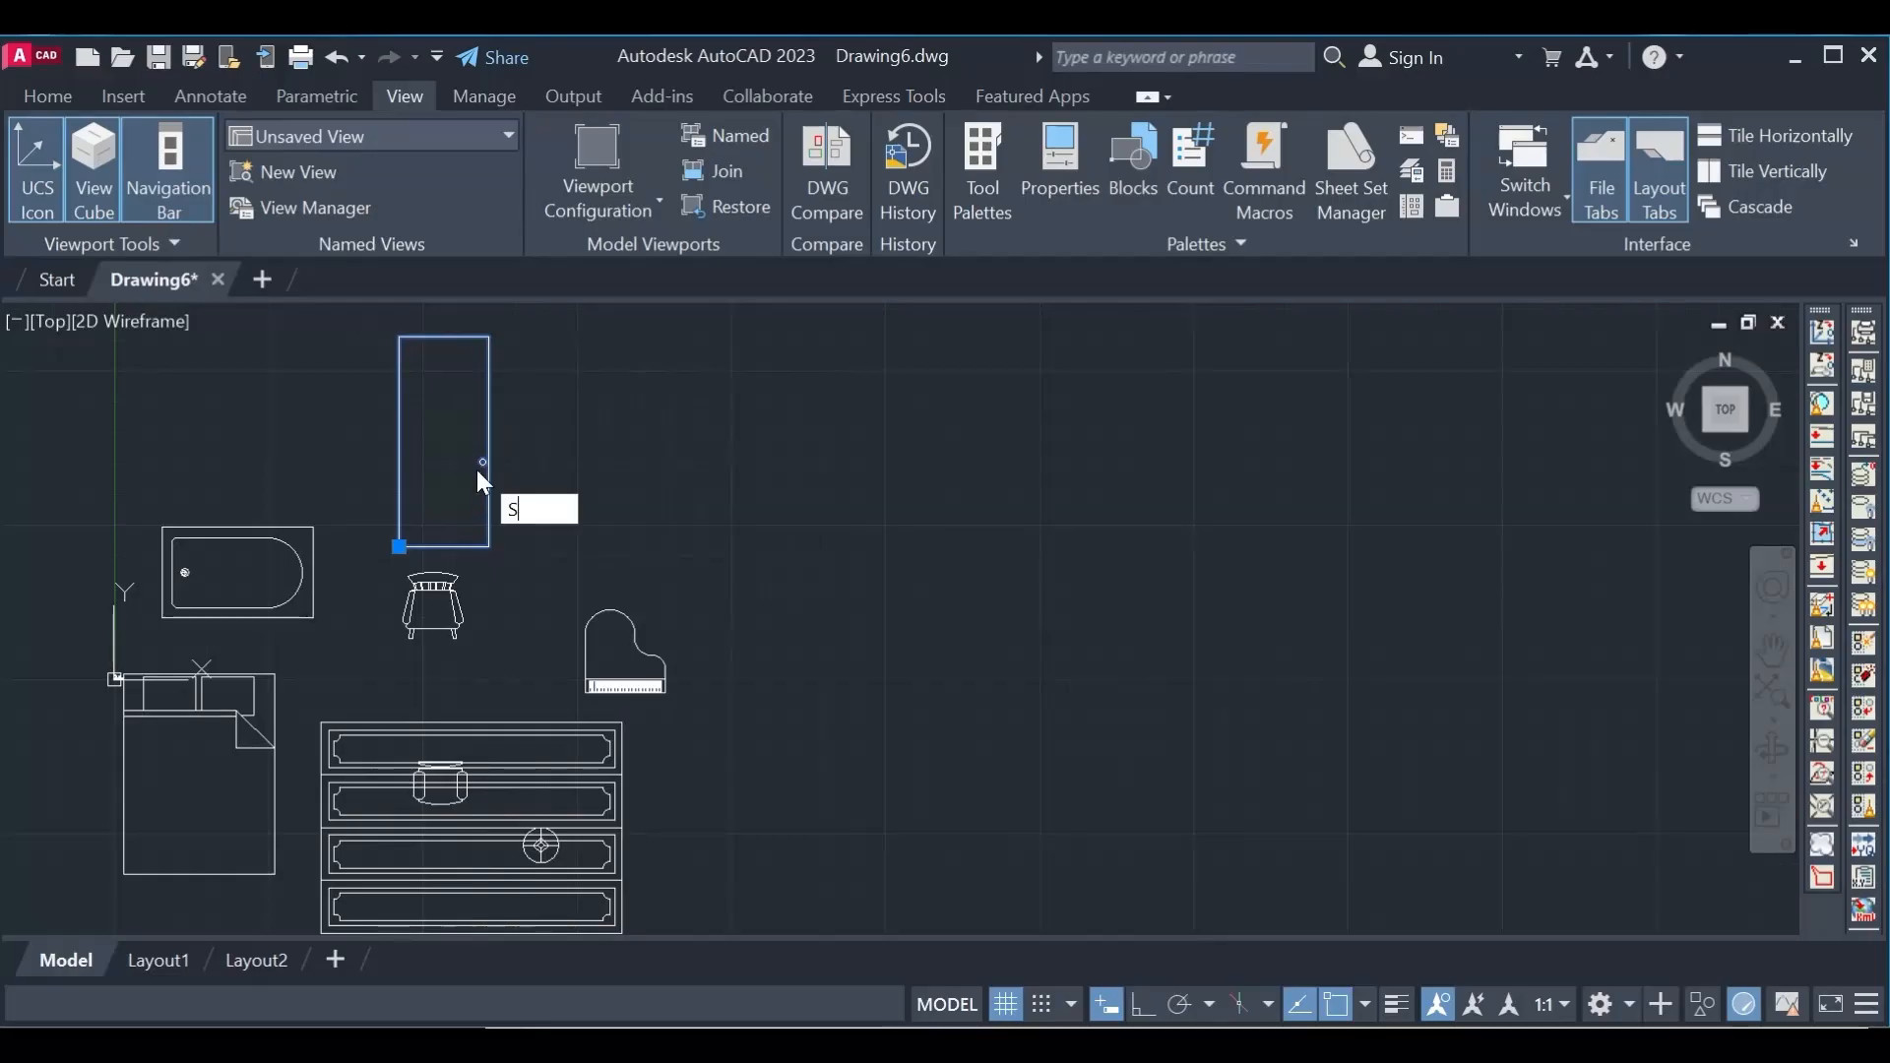
key(Return)
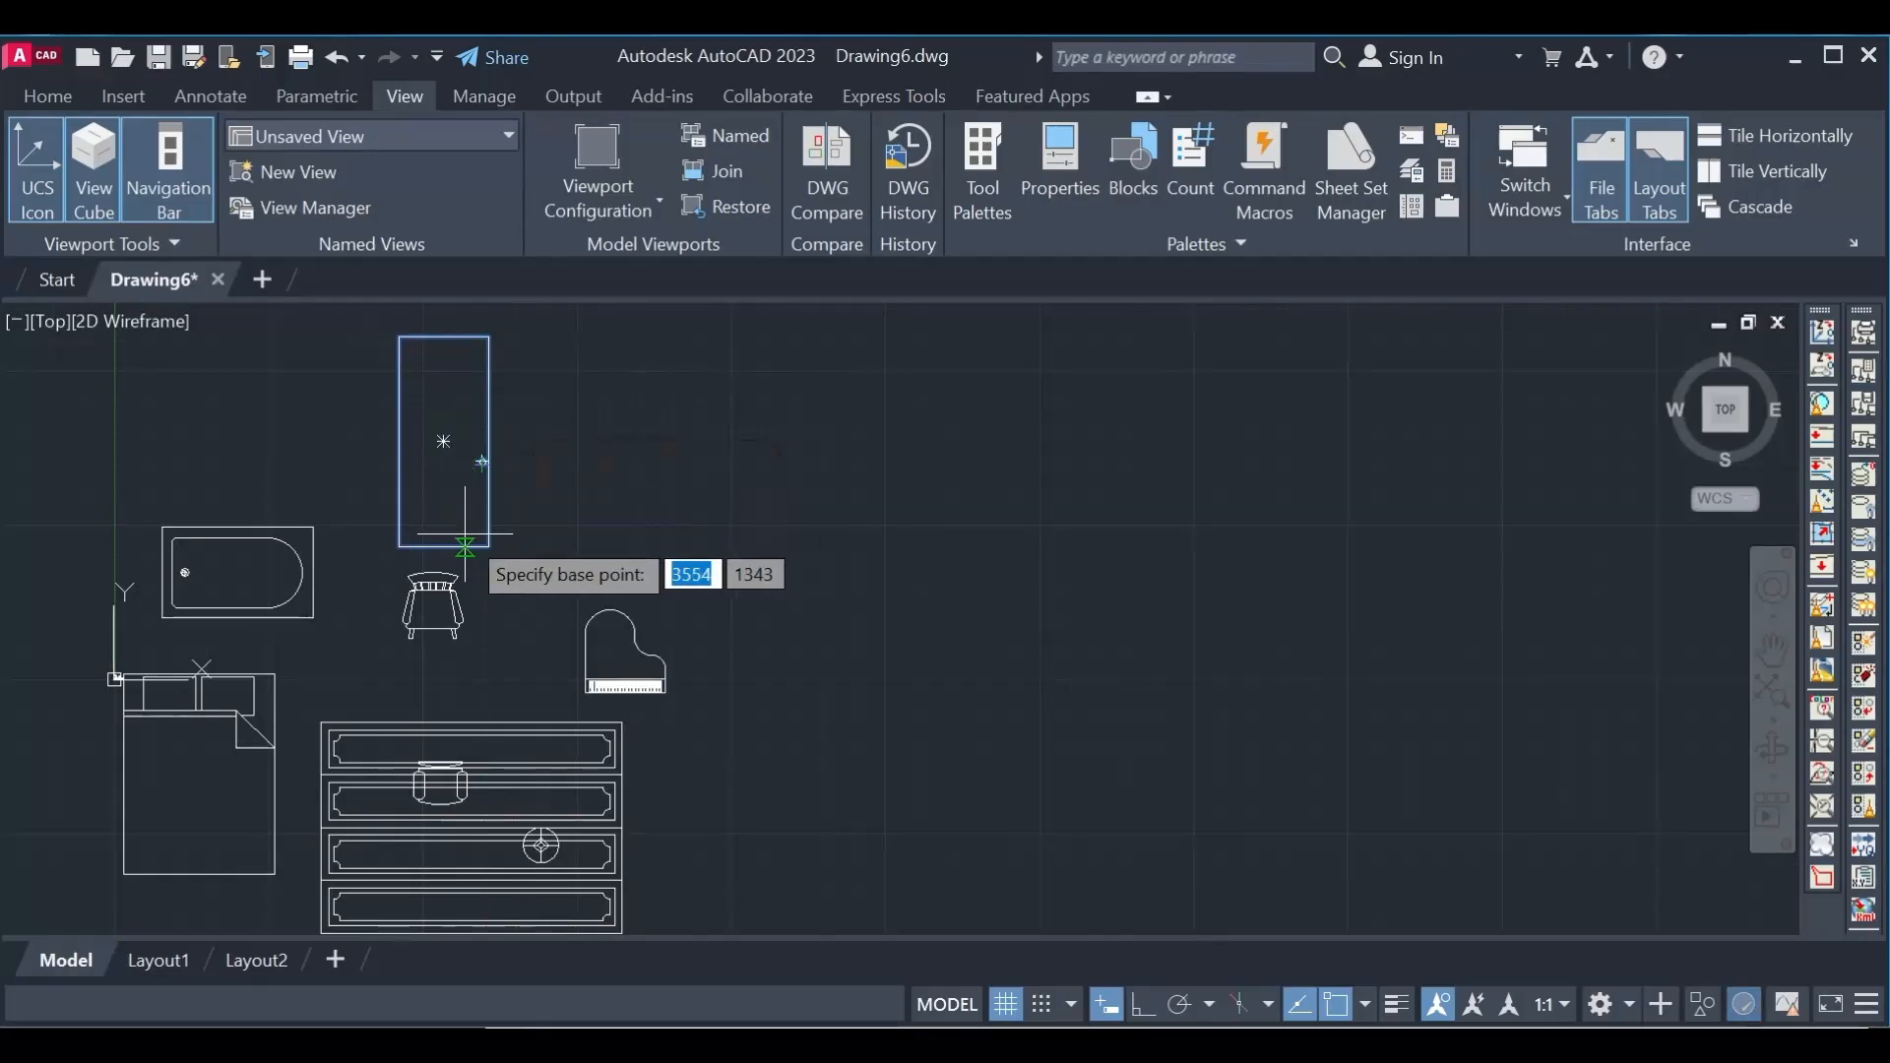
click(489, 546)
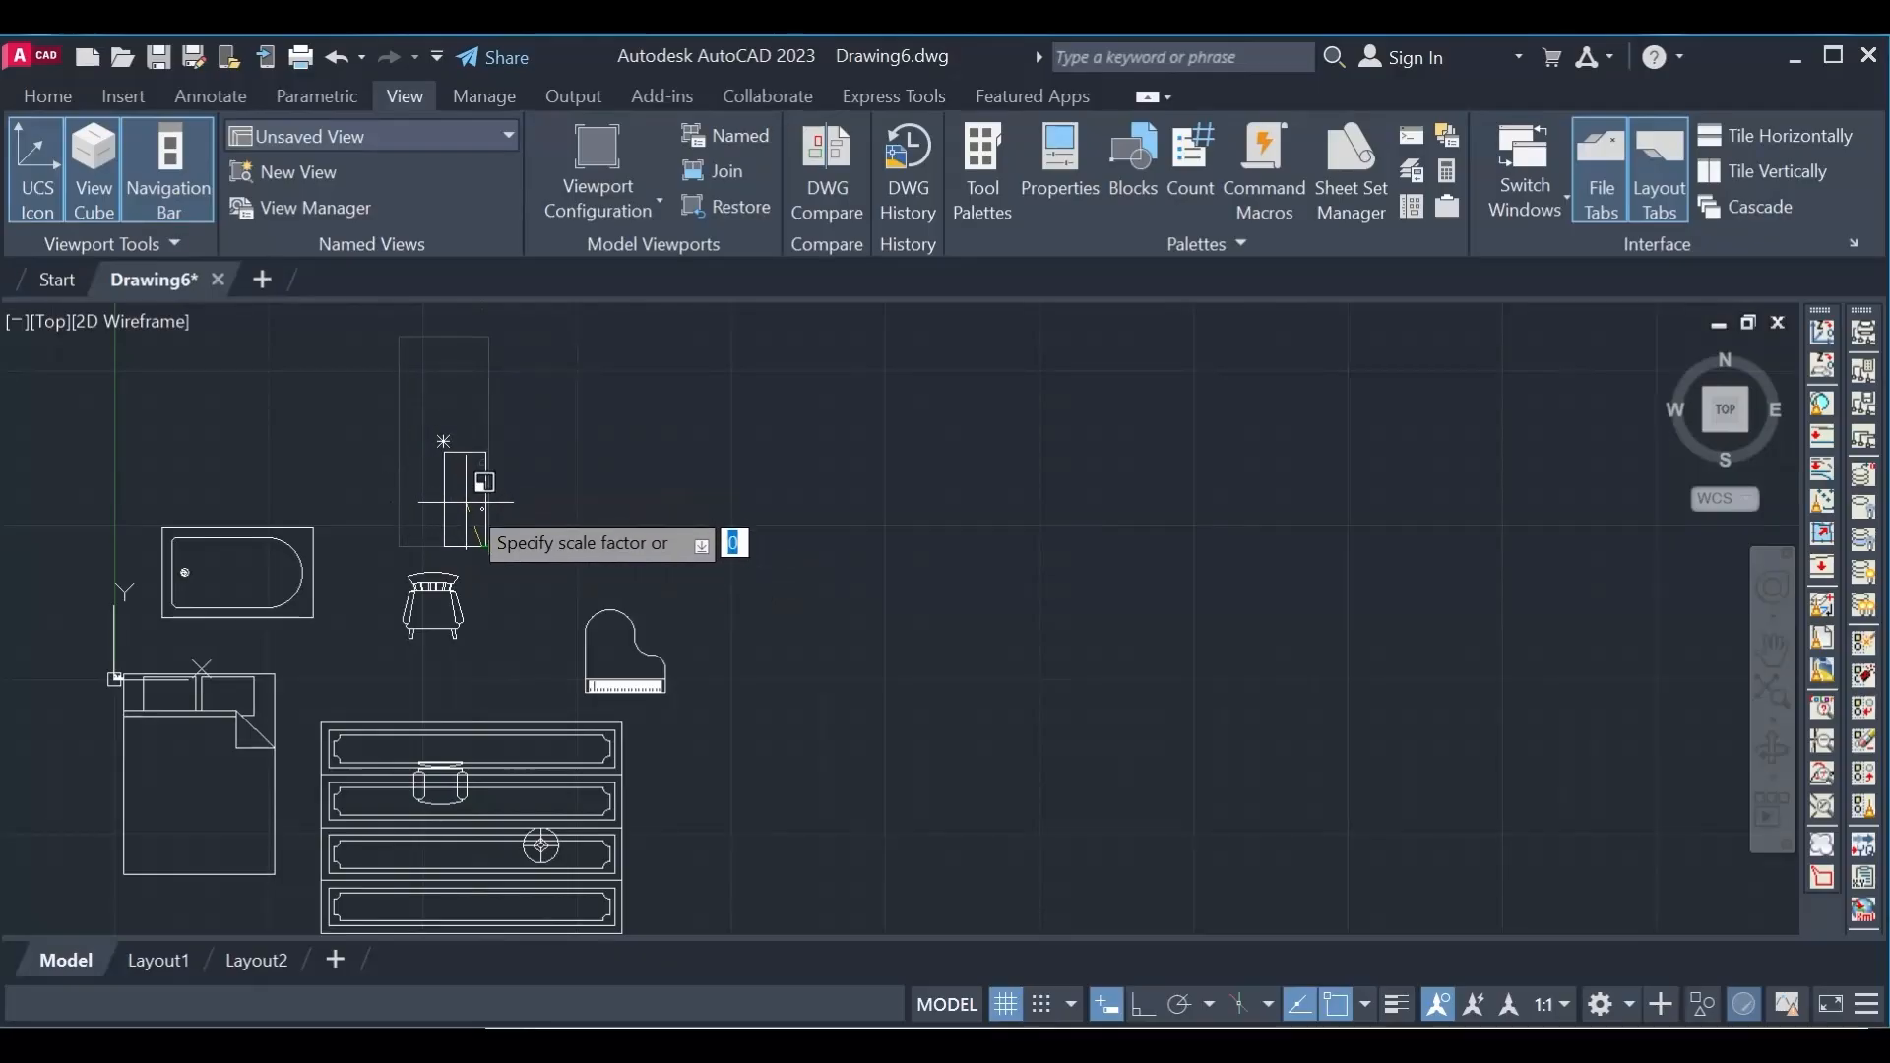
key(Escape)
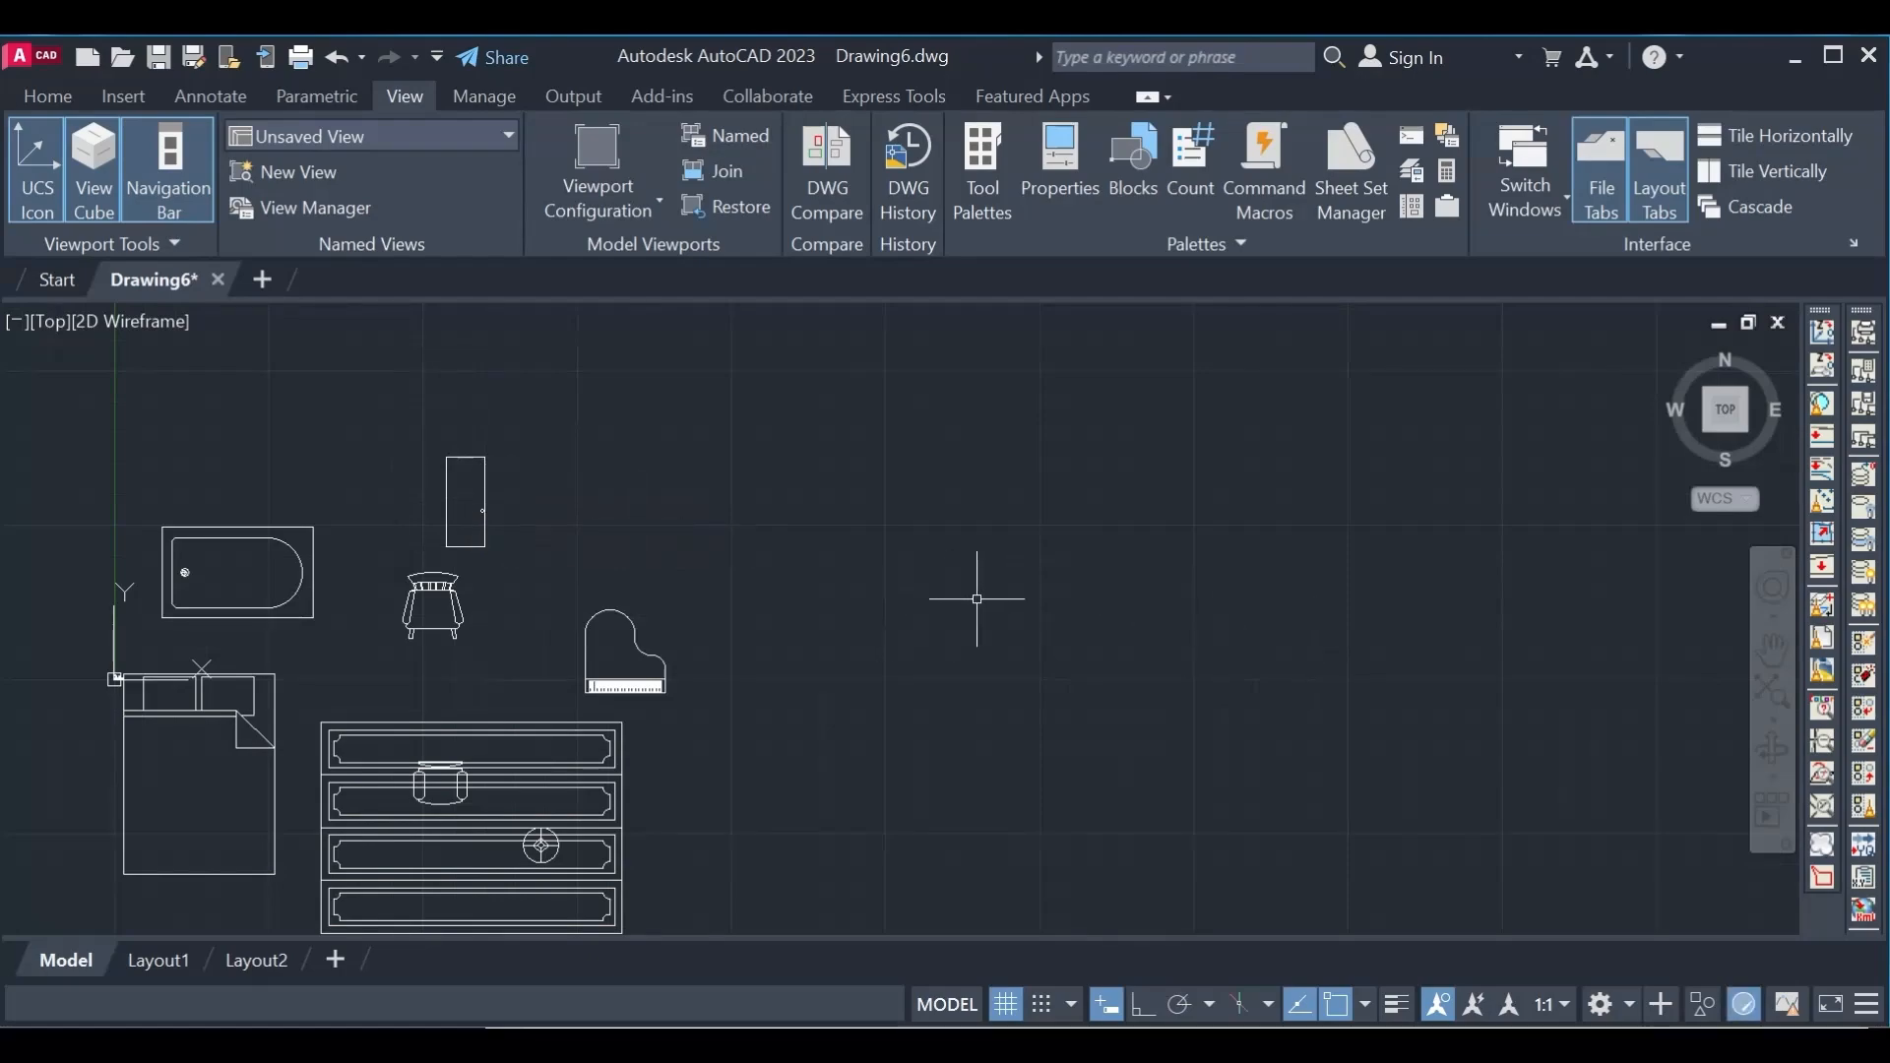
click(45, 95)
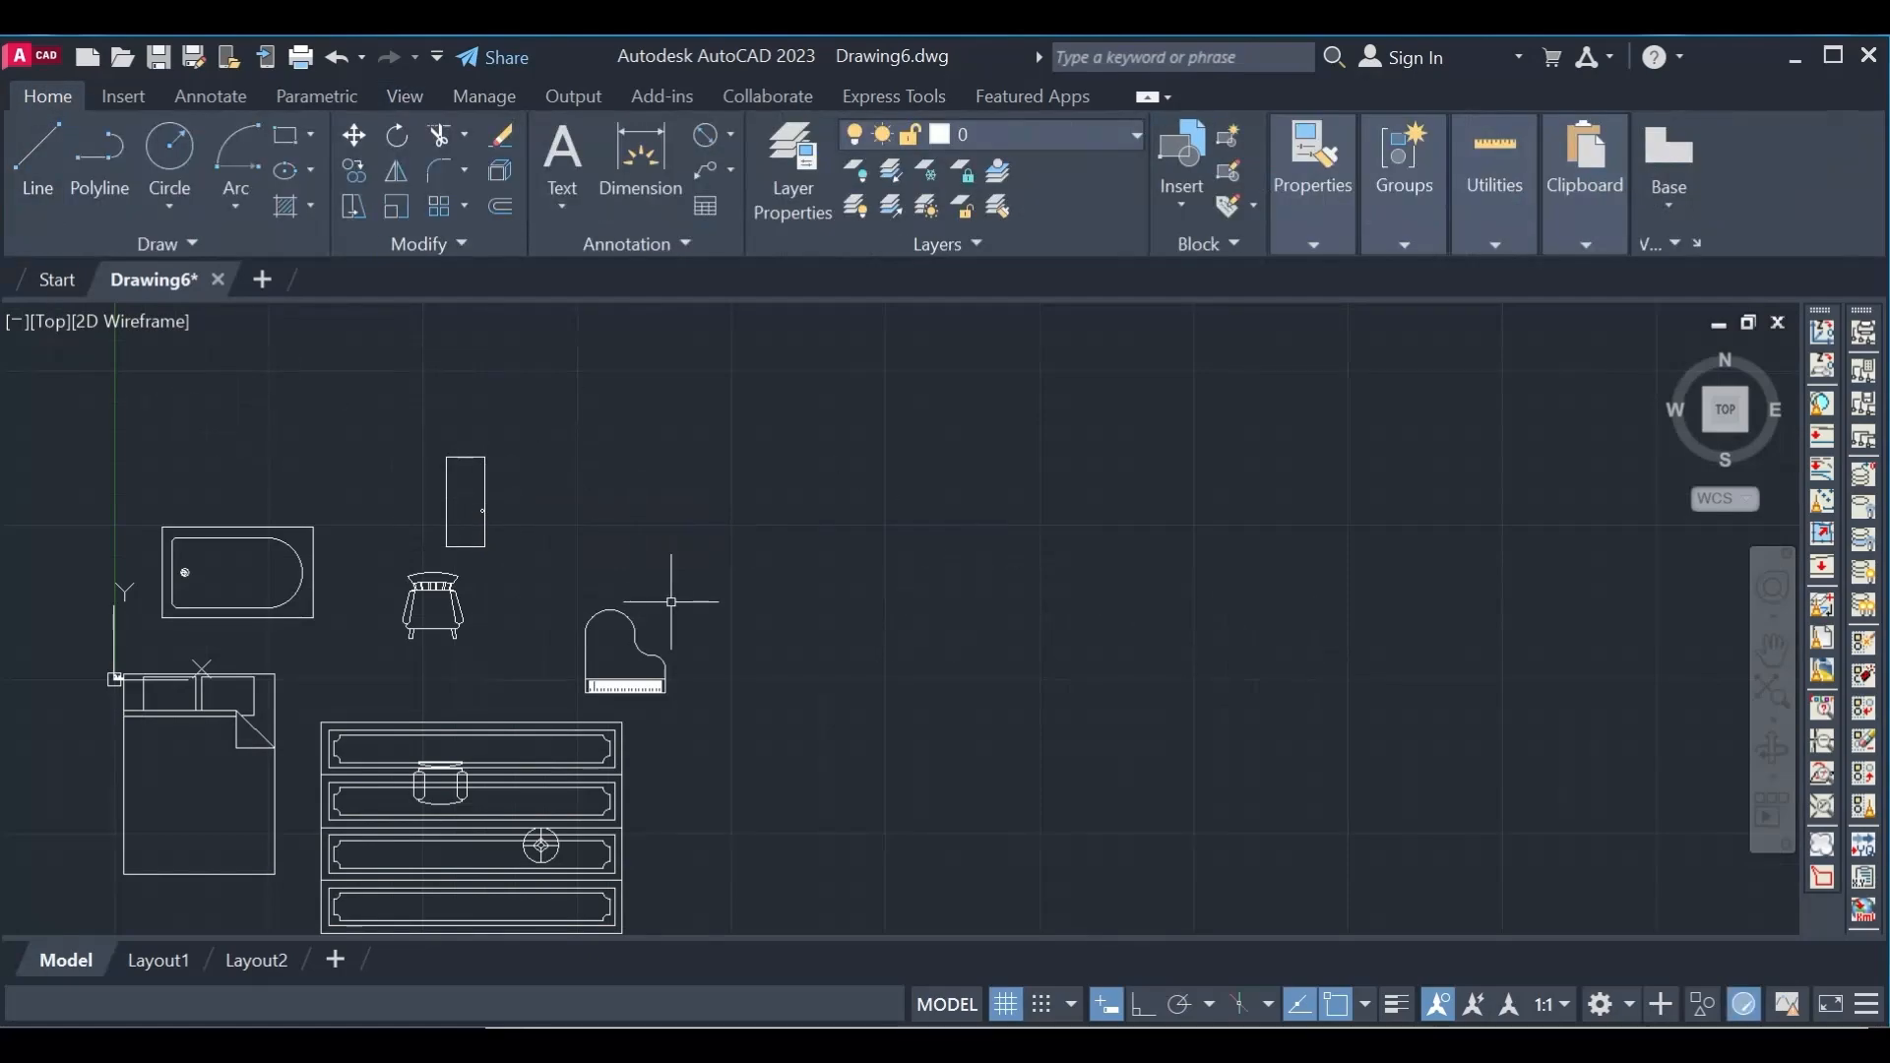